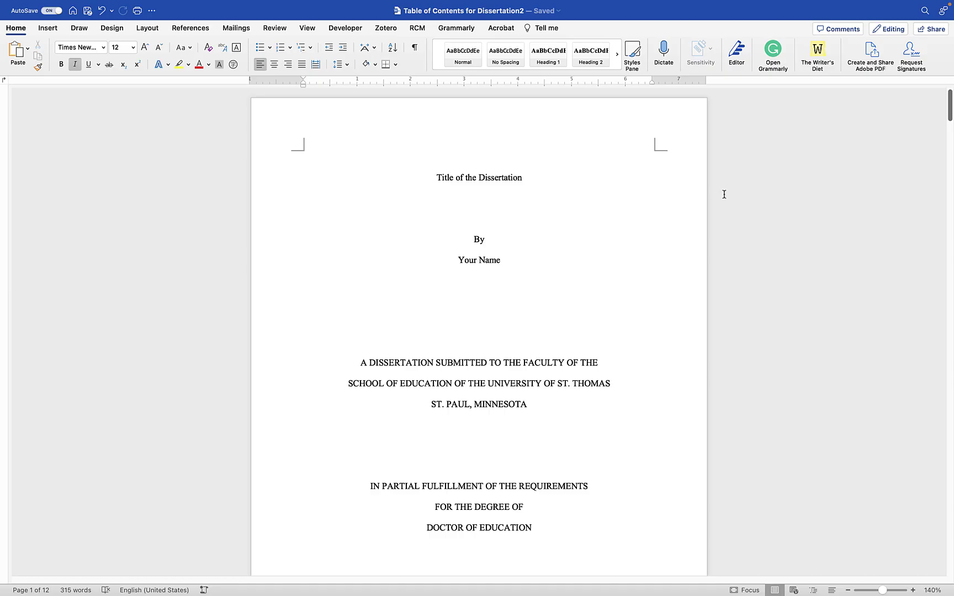
# Insert a page break before "UNIVERSITY OF ST. THOMAS, MINNESOTA" below the copyright line
pyautogui.scroll(-5, 626, 224)
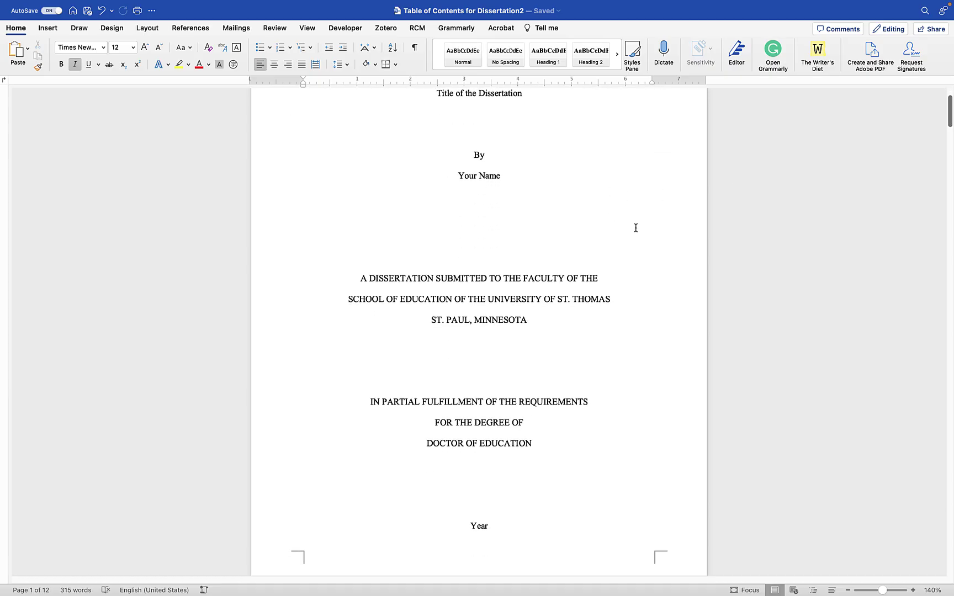
pyautogui.scroll(-15, 626, 321)
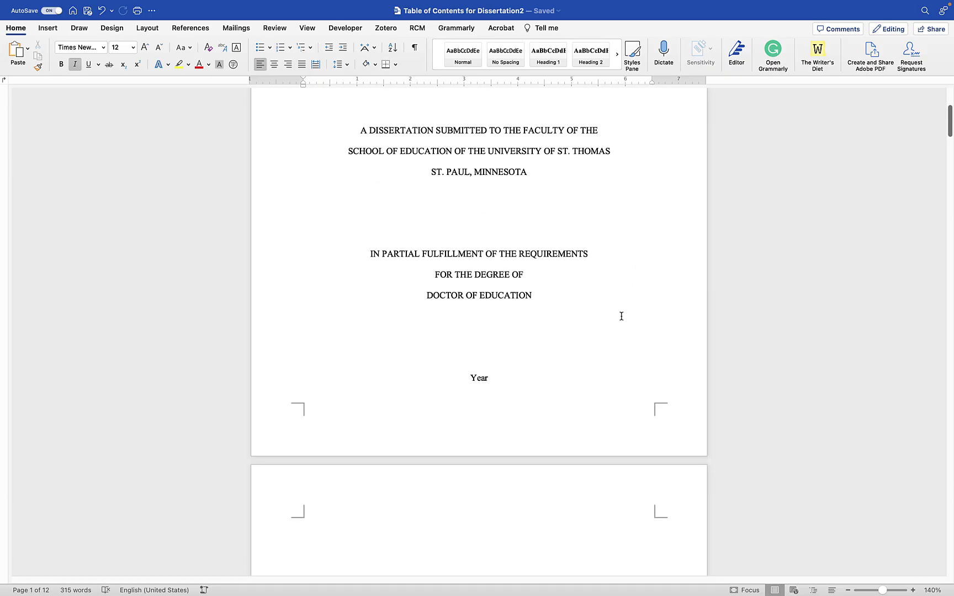
pyautogui.scroll(-6, 621, 315)
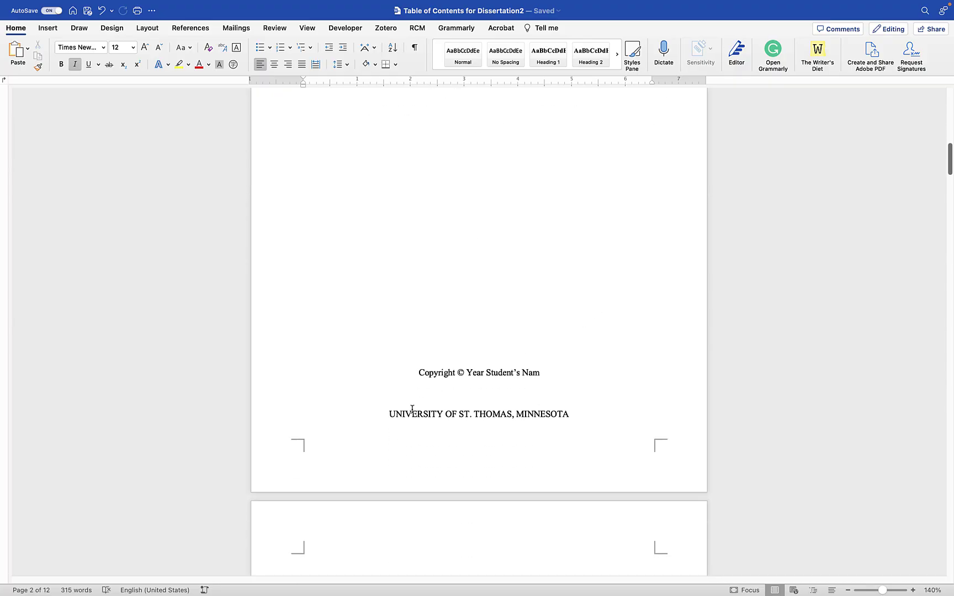
pyautogui.click(388, 414)
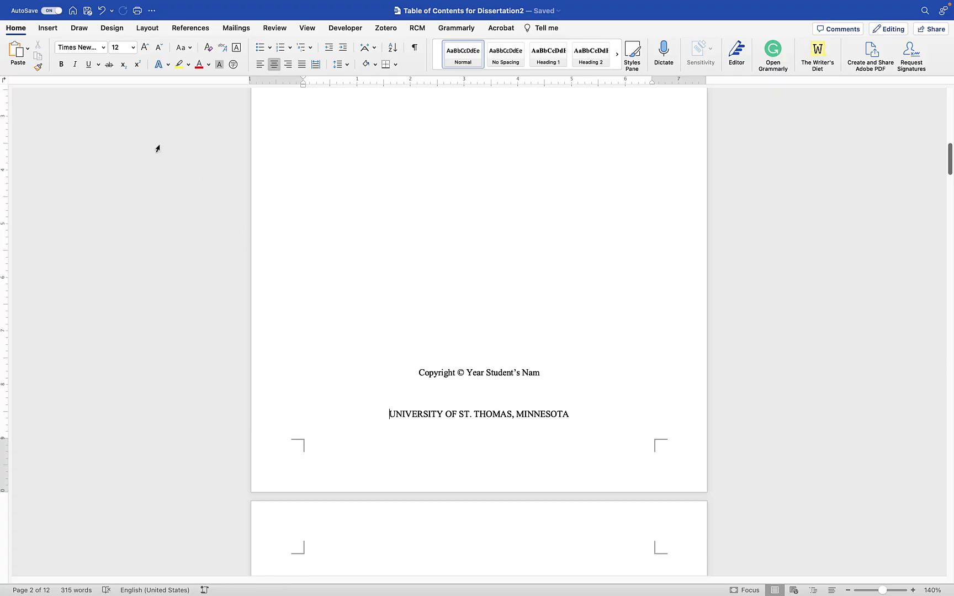
pyautogui.click(48, 28)
pyautogui.click(61, 56)
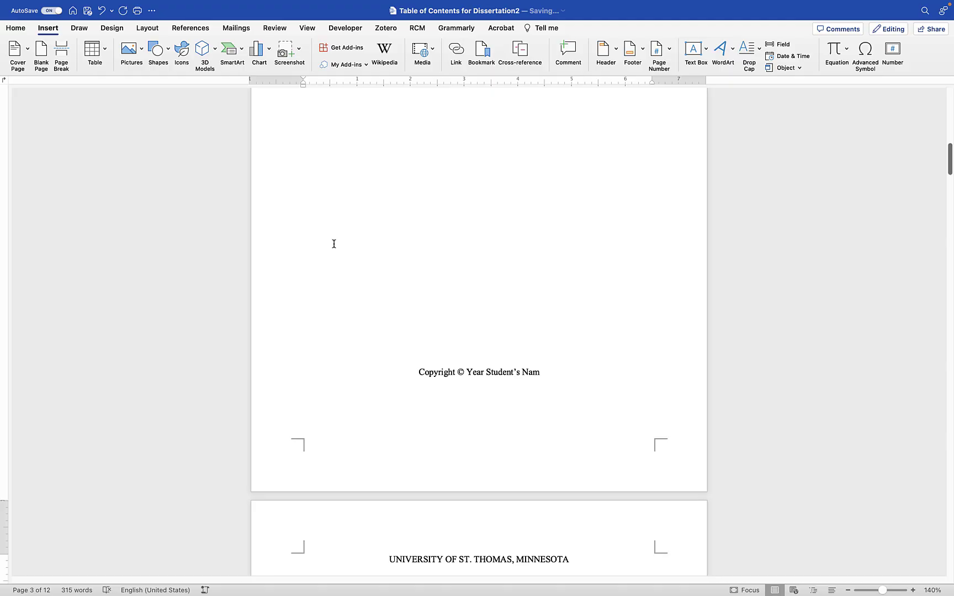
# Insert page breaks before the DEDICATION and ACKNOWLEDGEMENTS headings so each starts on its own page
pyautogui.scroll(-2, 335, 243)
pyautogui.scroll(-15, 334, 243)
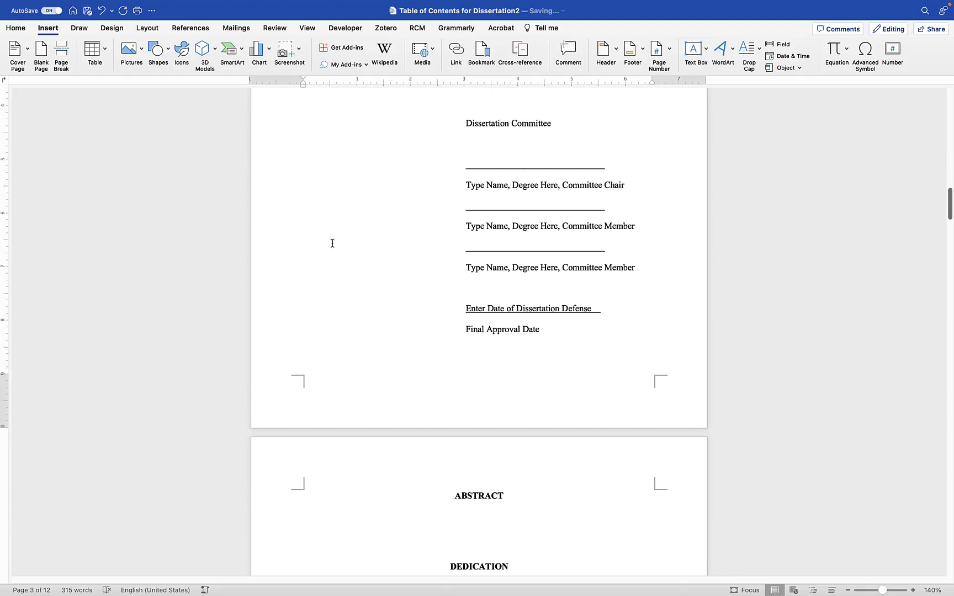
pyautogui.scroll(-3, 332, 244)
pyautogui.scroll(-3, 331, 246)
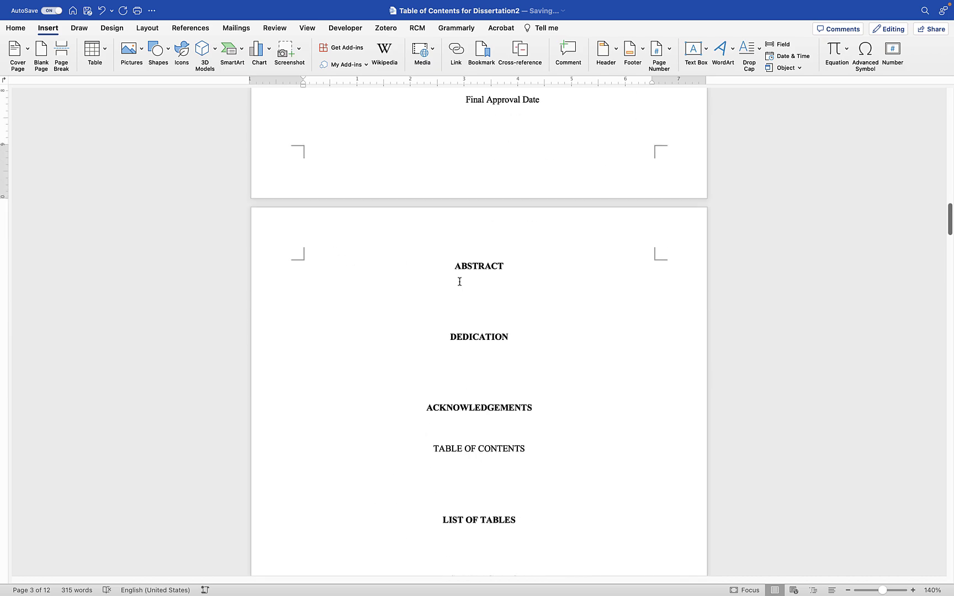
pyautogui.click(450, 336)
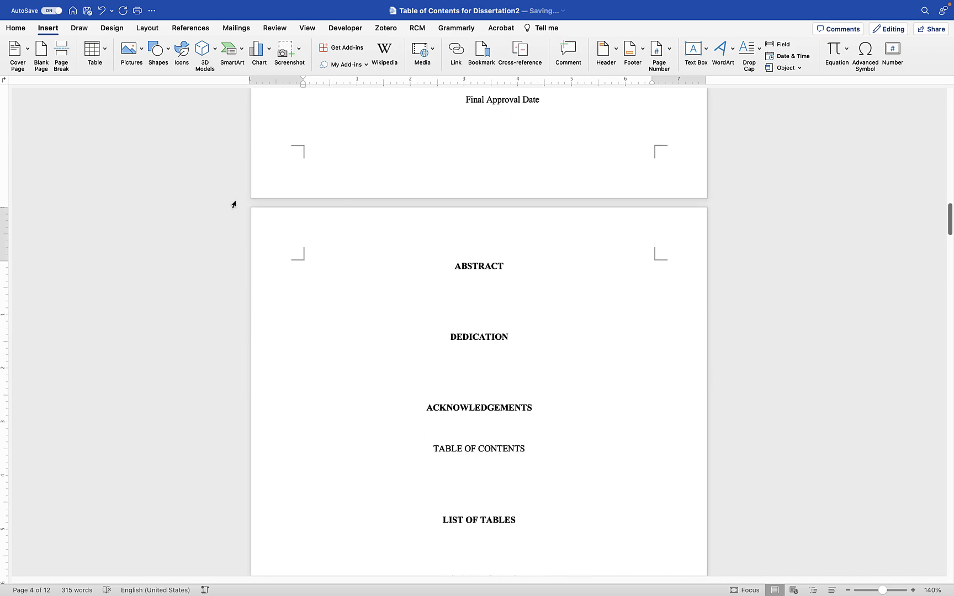
pyautogui.click(61, 48)
pyautogui.scroll(-9, 190, 162)
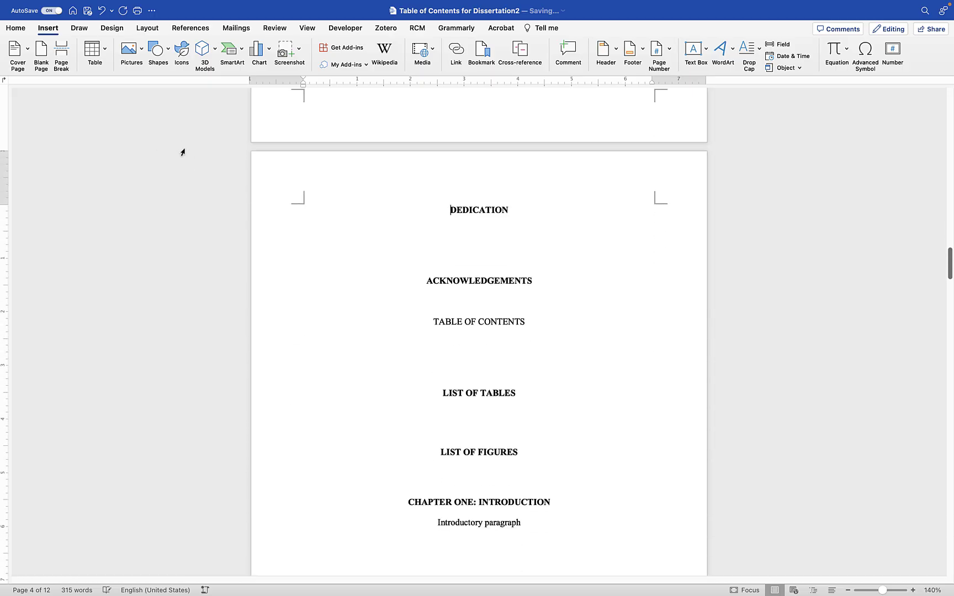
pyautogui.click(427, 280)
pyautogui.click(60, 49)
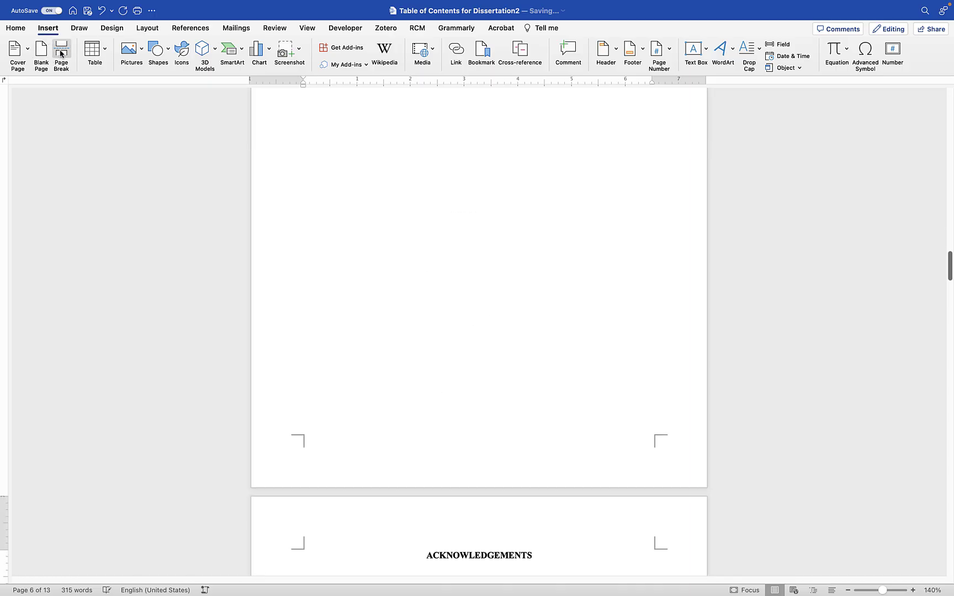
# Insert page breaks before the TABLE OF CONTENTS and LIST OF TABLES headings
pyautogui.scroll(-5, 255, 224)
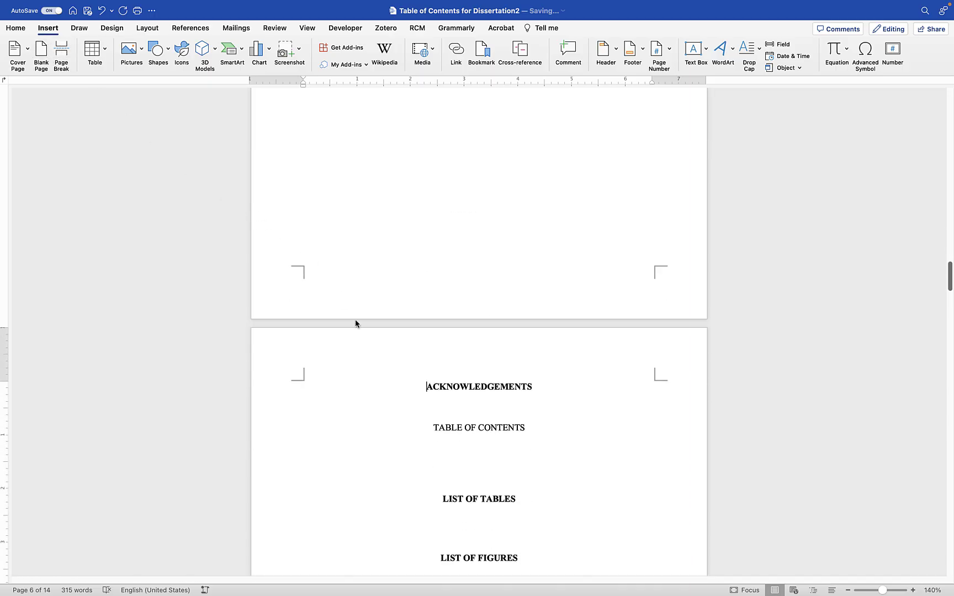
pyautogui.click(428, 427)
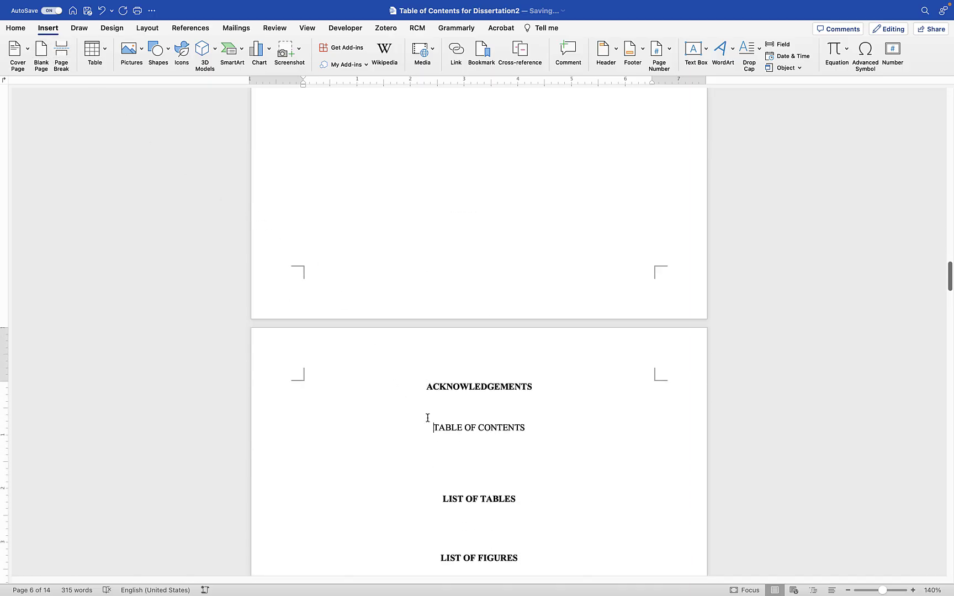
pyautogui.click(62, 55)
pyautogui.scroll(-8, 245, 279)
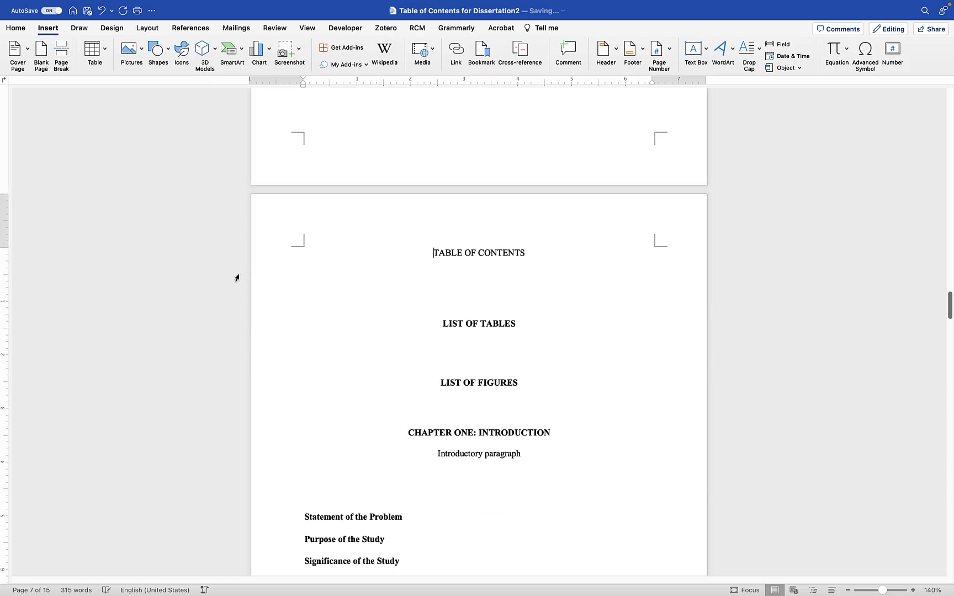
pyautogui.click(443, 324)
pyautogui.click(61, 55)
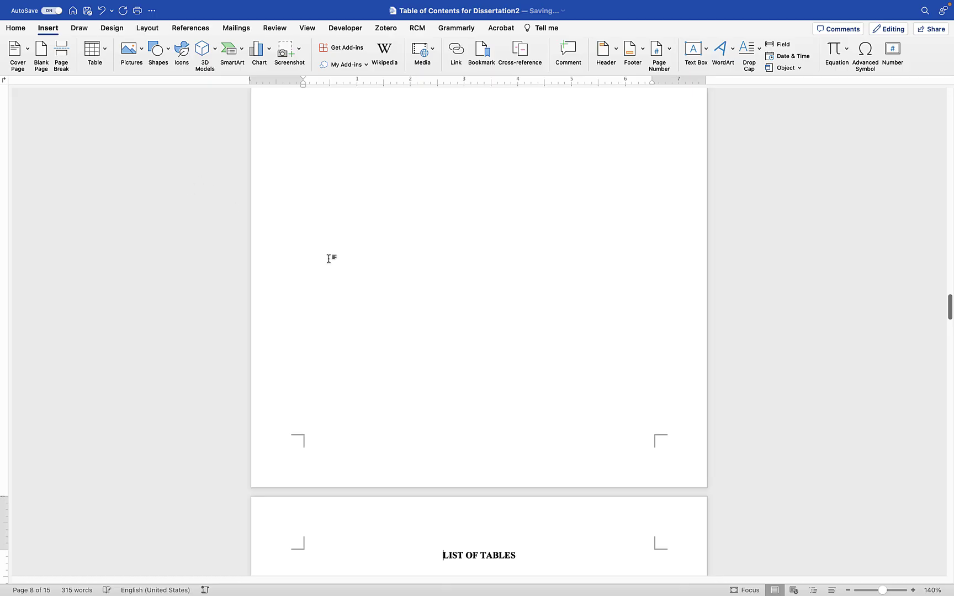
# Insert page breaks before the LIST OF FIGURES and CHAPTER ONE: INTRODUCTION headings
pyautogui.scroll(-3, 330, 256)
pyautogui.scroll(-3, 321, 252)
pyautogui.click(439, 358)
pyautogui.click(61, 54)
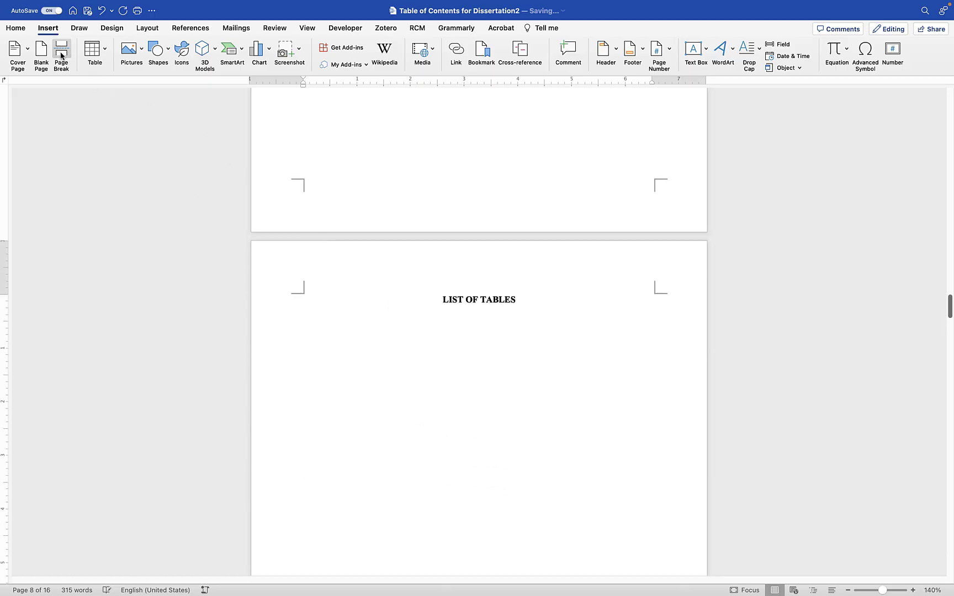
pyautogui.scroll(-1, 281, 222)
pyautogui.scroll(-3, 281, 222)
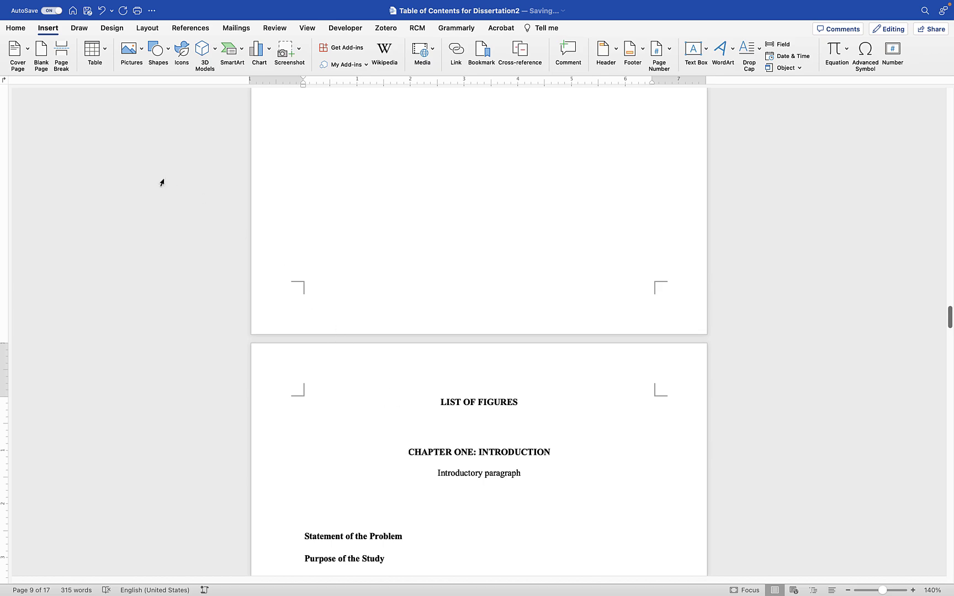
pyautogui.click(61, 55)
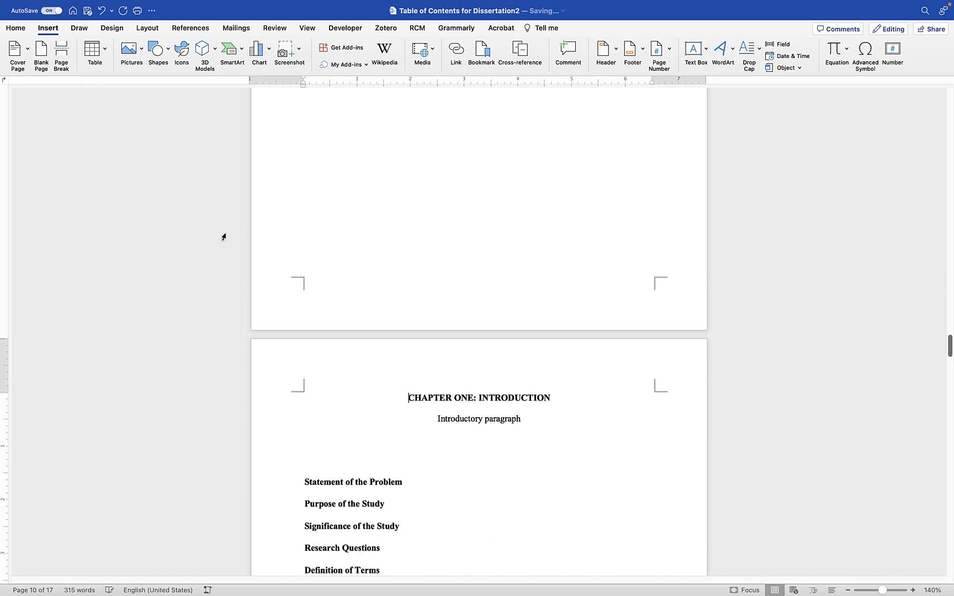
# Review the separated front matter pages from the List of Figures back to the title page
pyautogui.scroll(15, 223, 237)
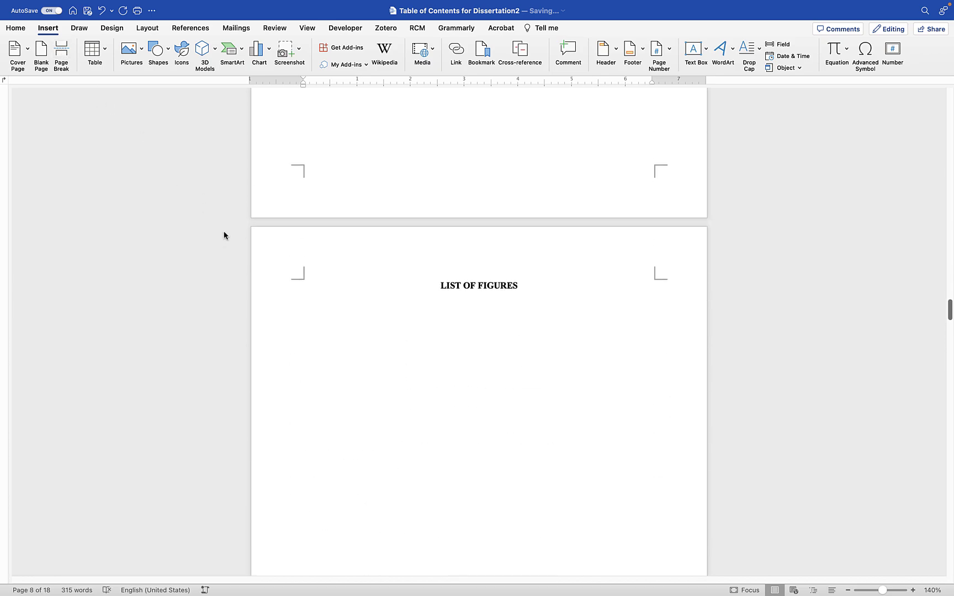
pyautogui.scroll(7, 223, 236)
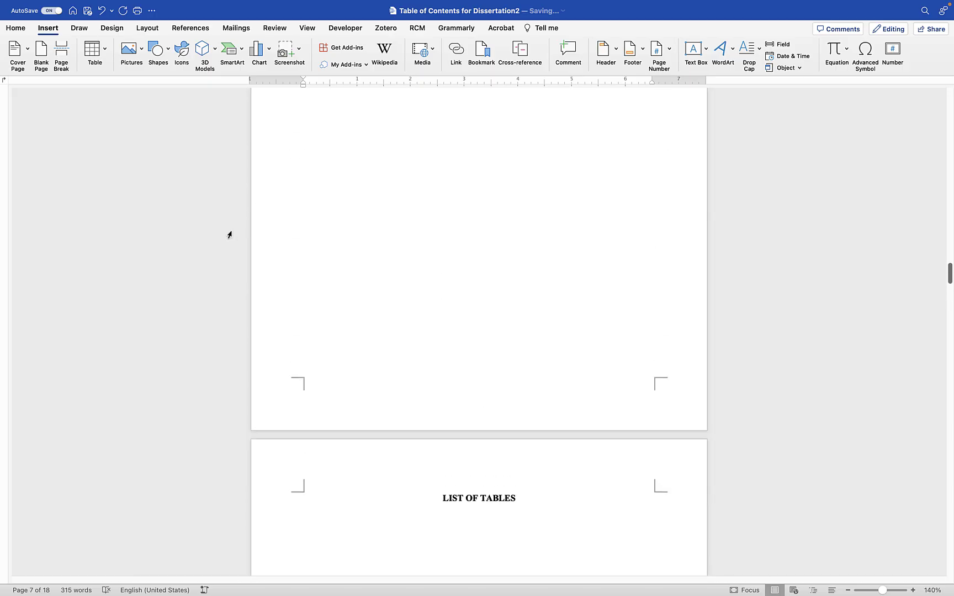
pyautogui.scroll(-10, 424, 244)
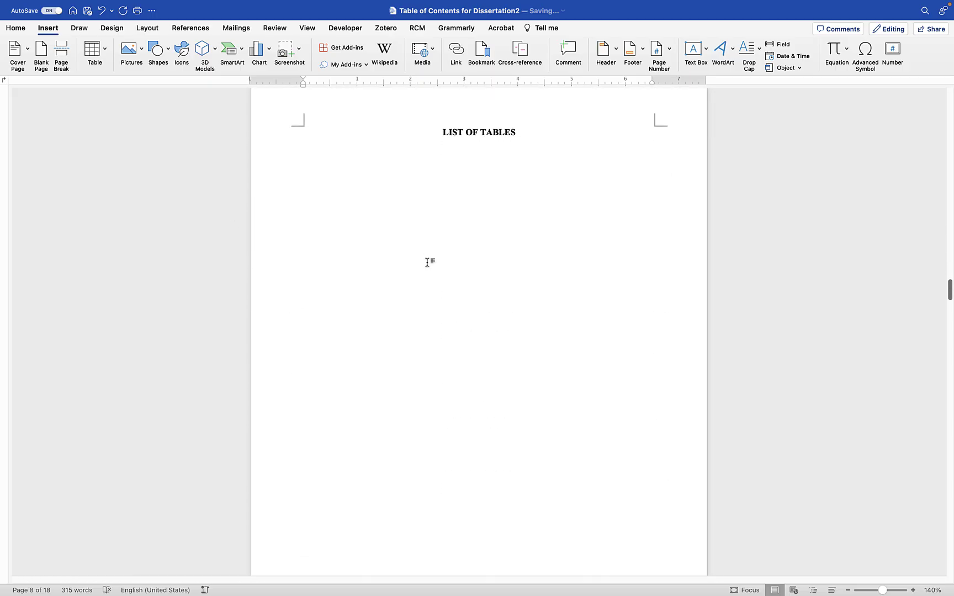
pyautogui.scroll(20, 427, 262)
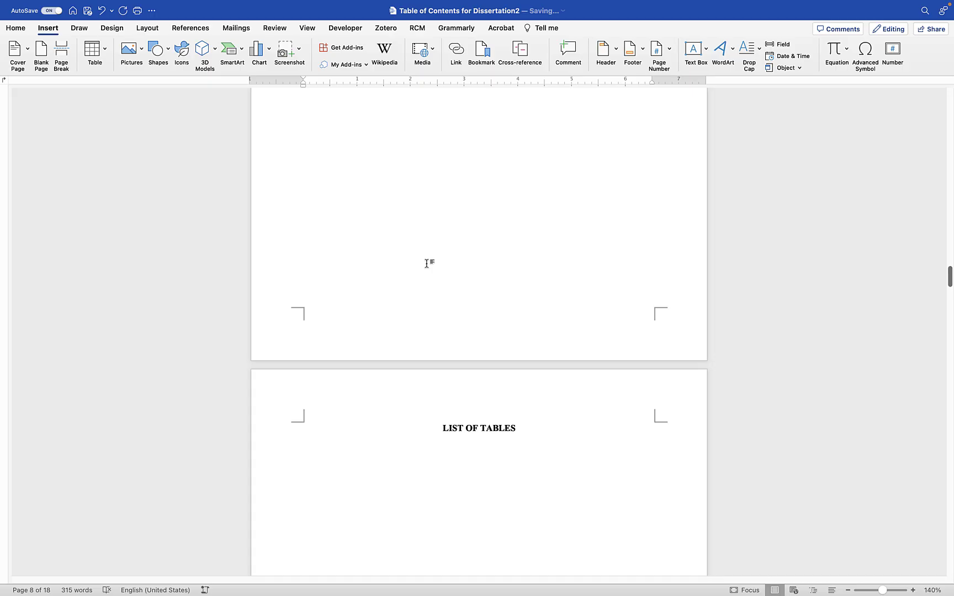
pyautogui.scroll(20, 422, 261)
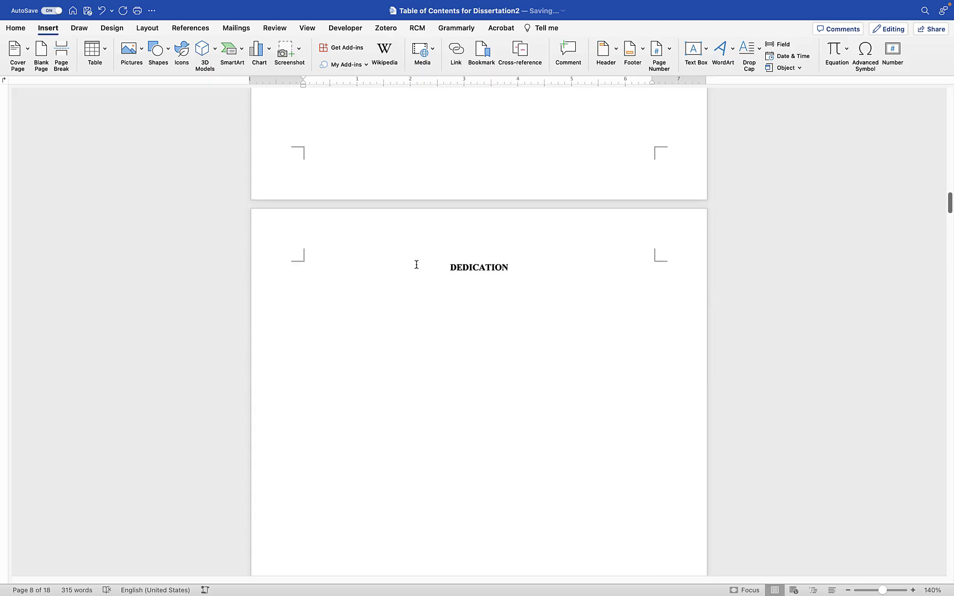
pyautogui.scroll(20, 414, 277)
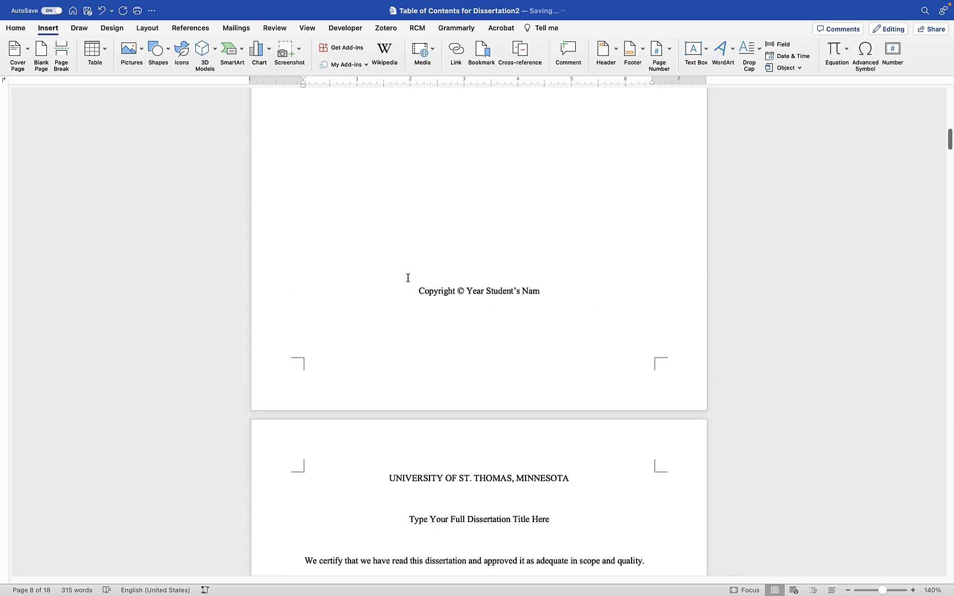
pyautogui.scroll(10, 390, 274)
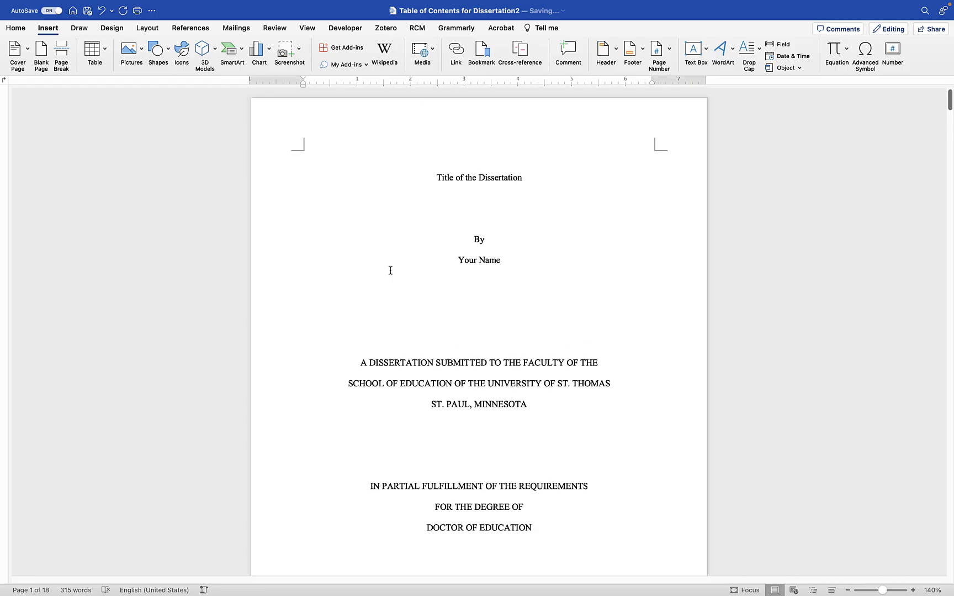
# Insert right-aligned header page numbers in i, ii, iii format starting at i, hide the number on the first page, and leave the header
pyautogui.doubleClick(663, 144)
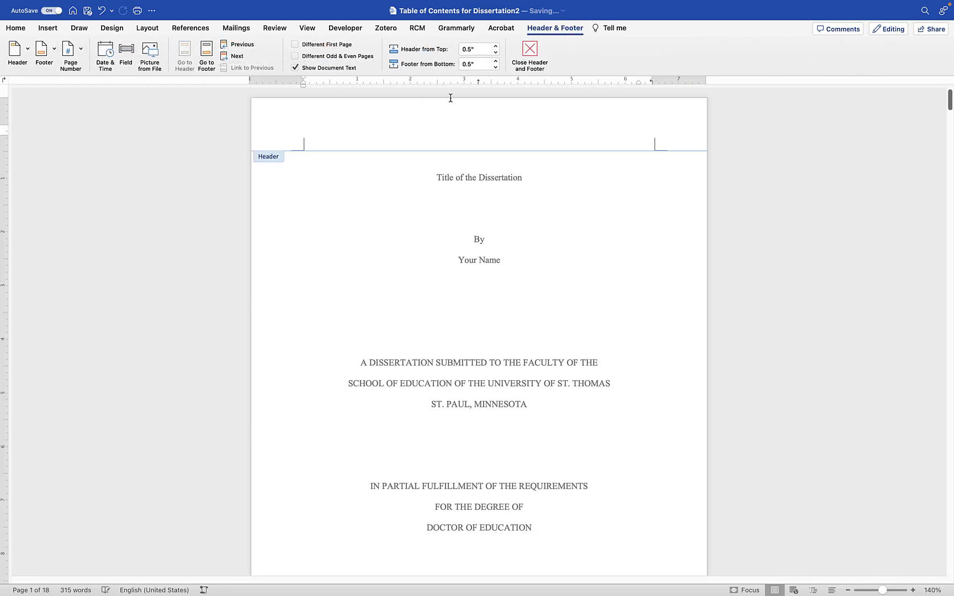
pyautogui.moveTo(94, 5)
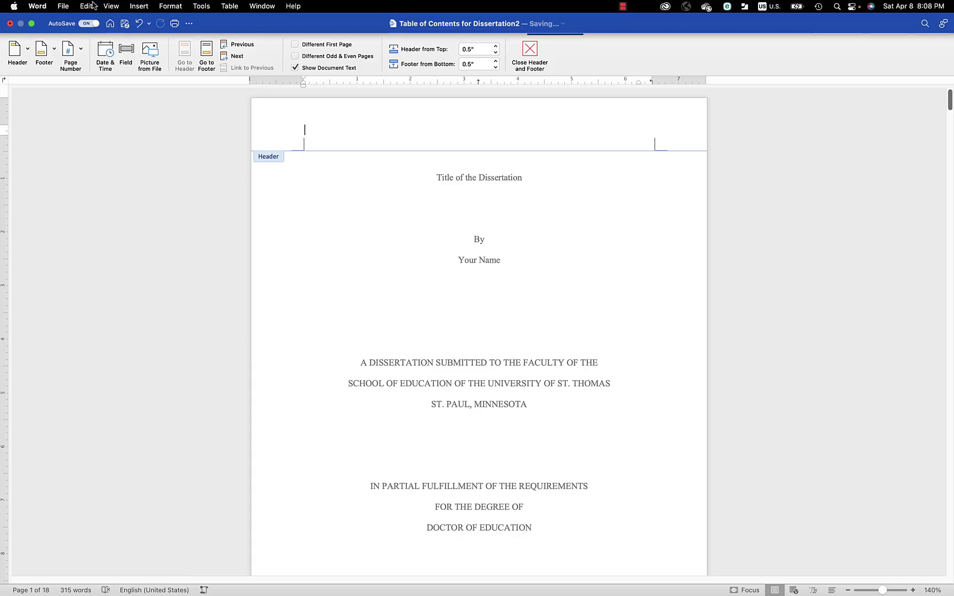
pyautogui.click(139, 6)
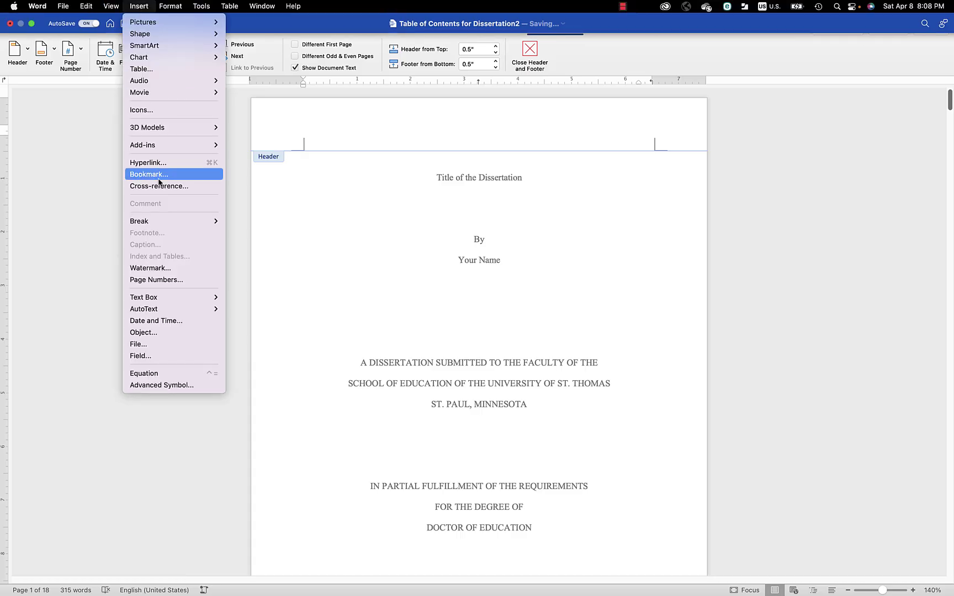
pyautogui.click(161, 279)
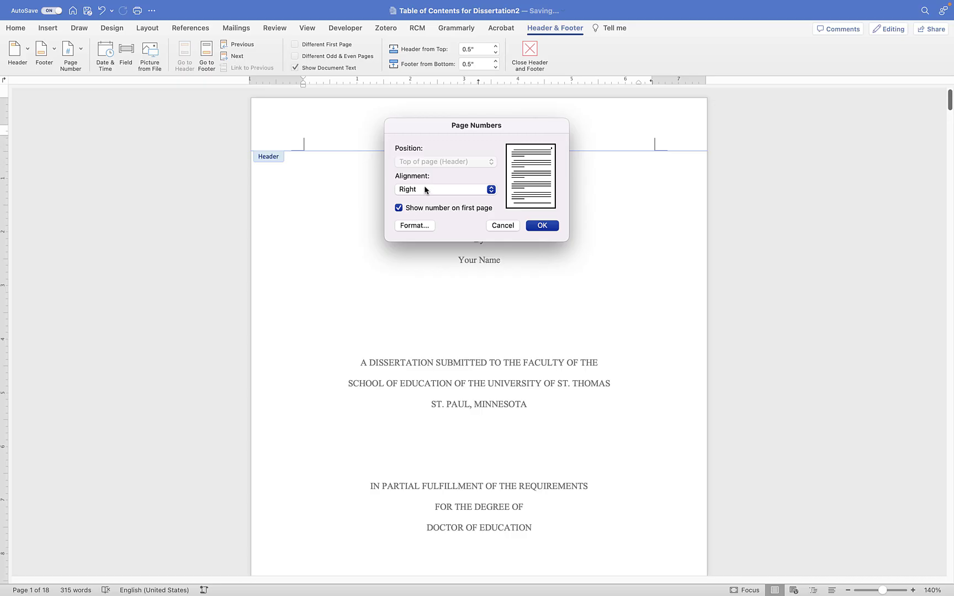
pyautogui.click(414, 225)
pyautogui.click(458, 138)
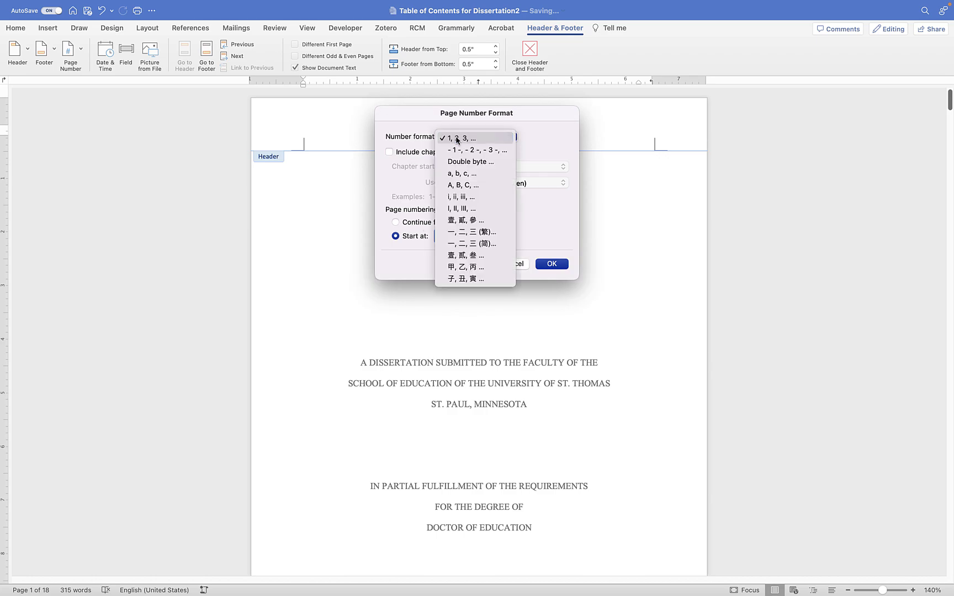
pyautogui.click(470, 197)
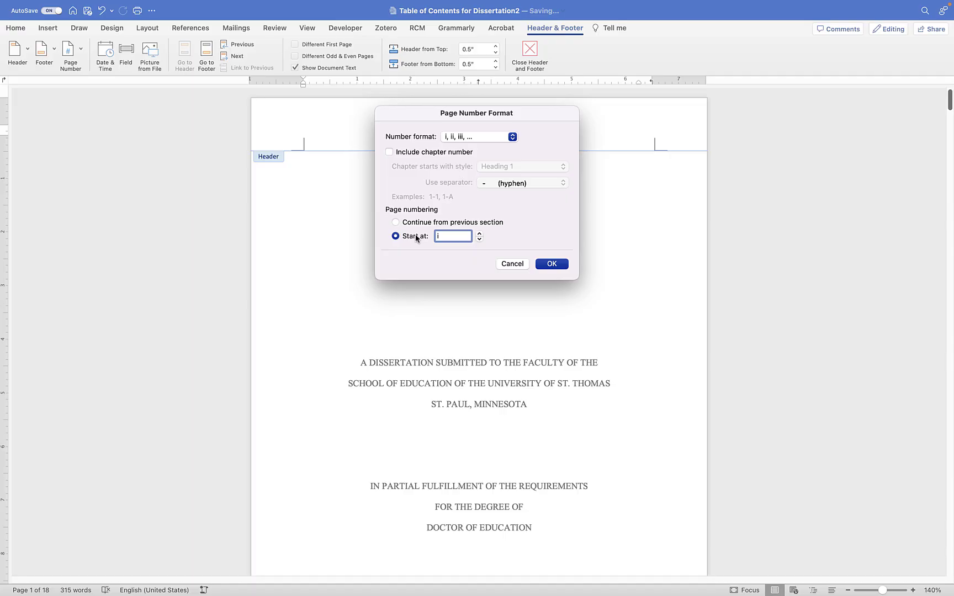
pyautogui.click(551, 265)
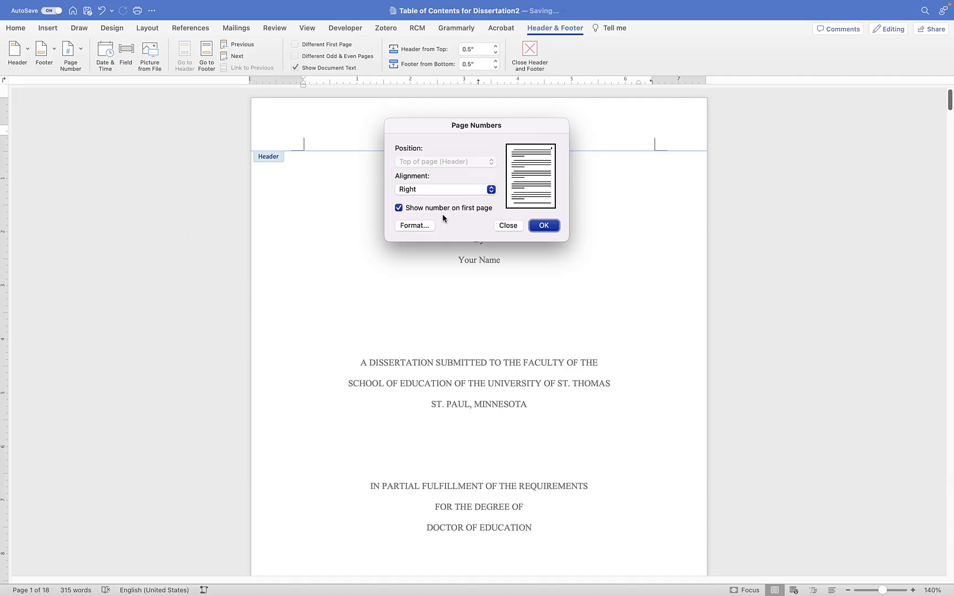
pyautogui.click(399, 210)
pyautogui.click(543, 226)
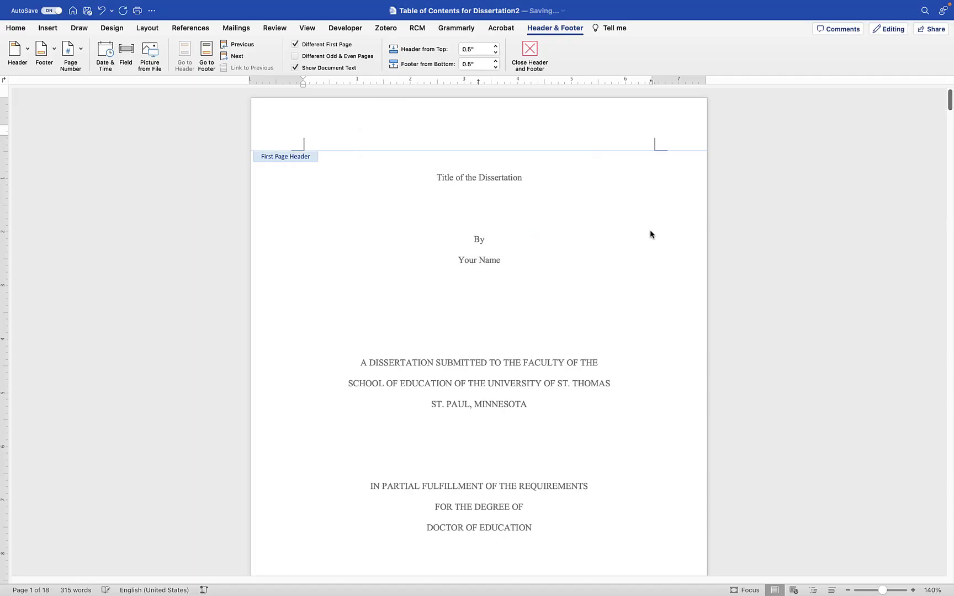
pyautogui.doubleClick(578, 223)
# Review the header page numbers from the title page through the front matter to CHAPTER ONE: INTRODUCTION
pyautogui.scroll(-3, 640, 219)
pyautogui.scroll(-5, 636, 225)
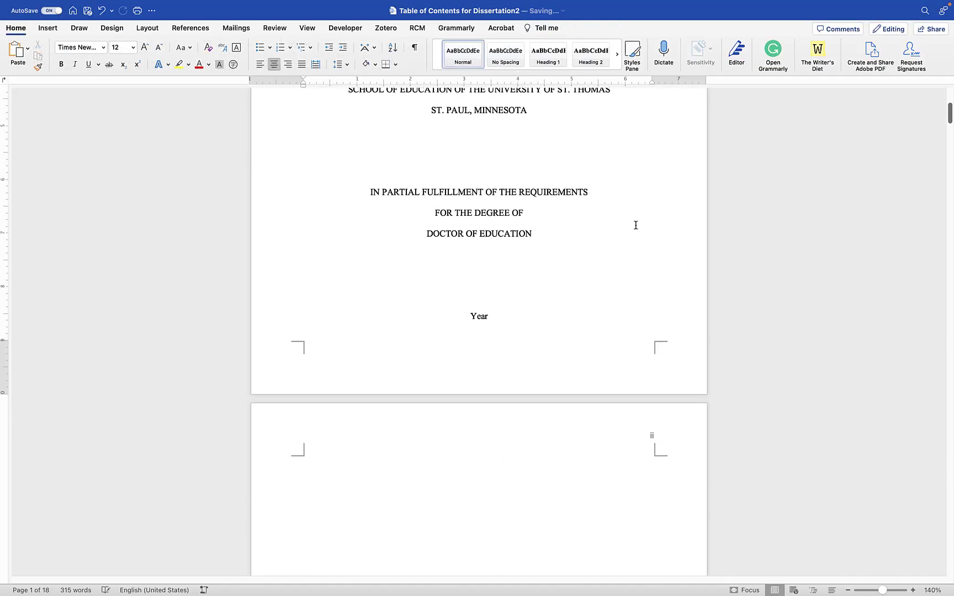
pyautogui.scroll(-10, 662, 332)
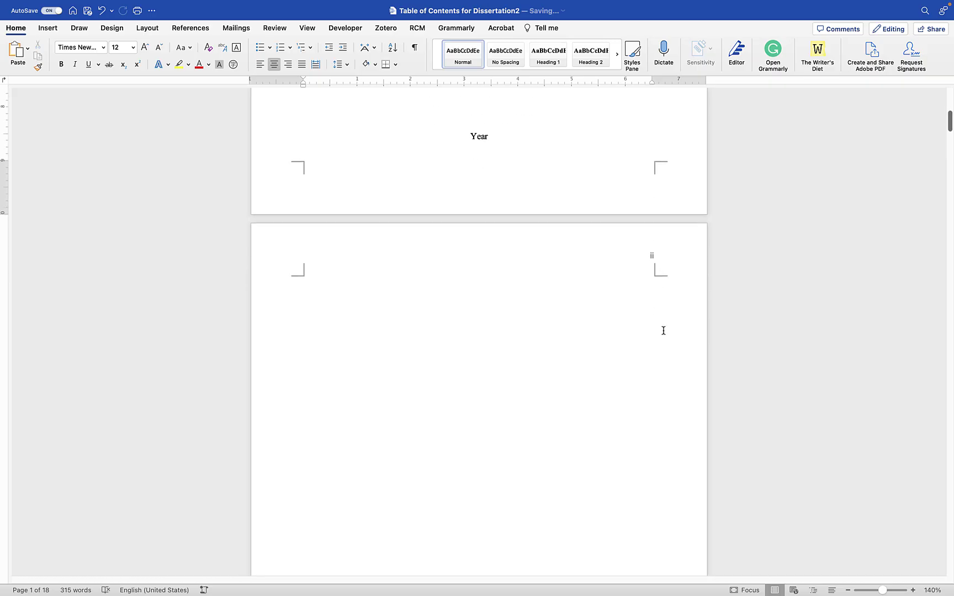
pyautogui.scroll(-8, 658, 313)
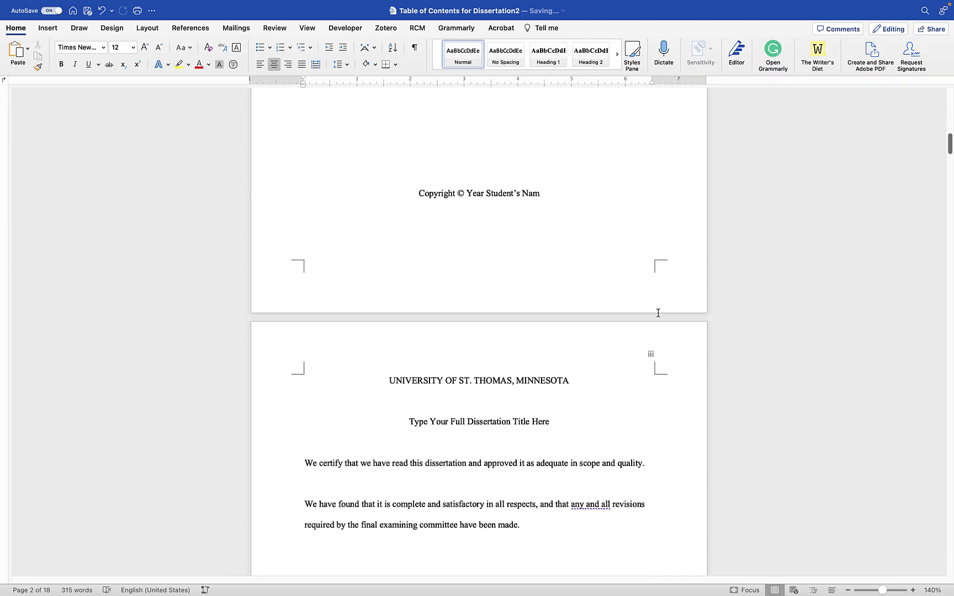
pyautogui.scroll(-20, 657, 313)
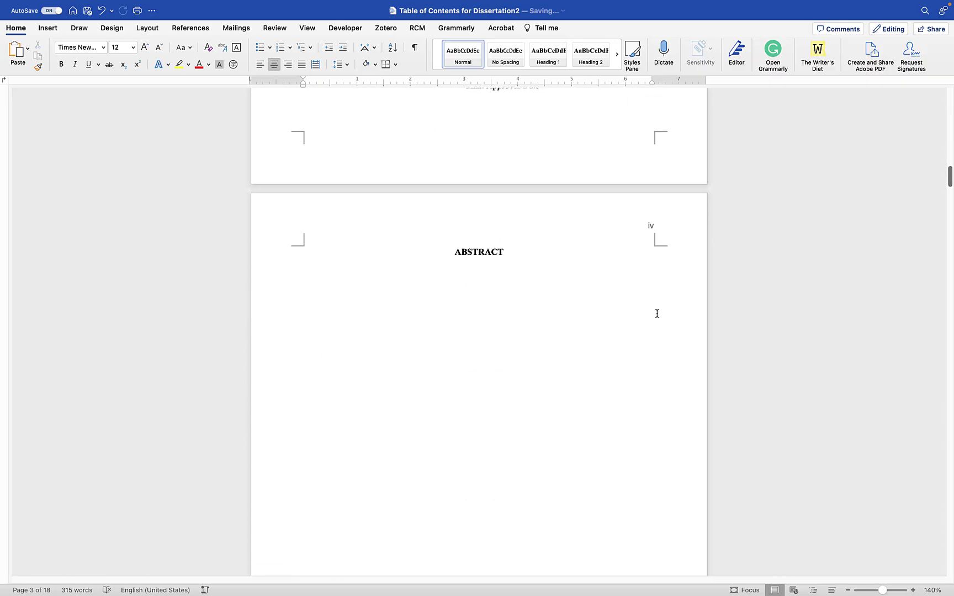
pyautogui.scroll(-20, 657, 314)
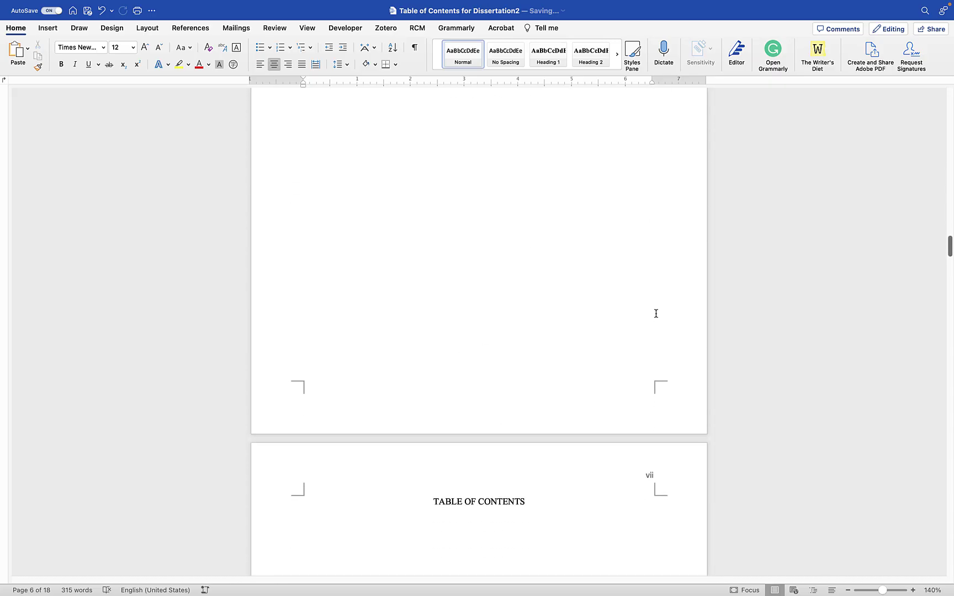
pyautogui.scroll(-20, 655, 313)
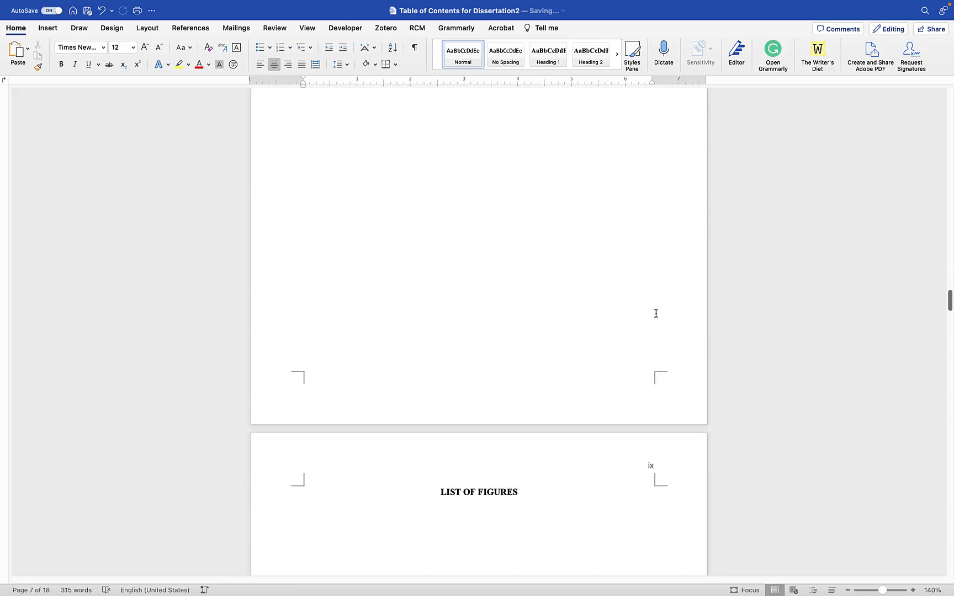
pyautogui.scroll(-5, 655, 309)
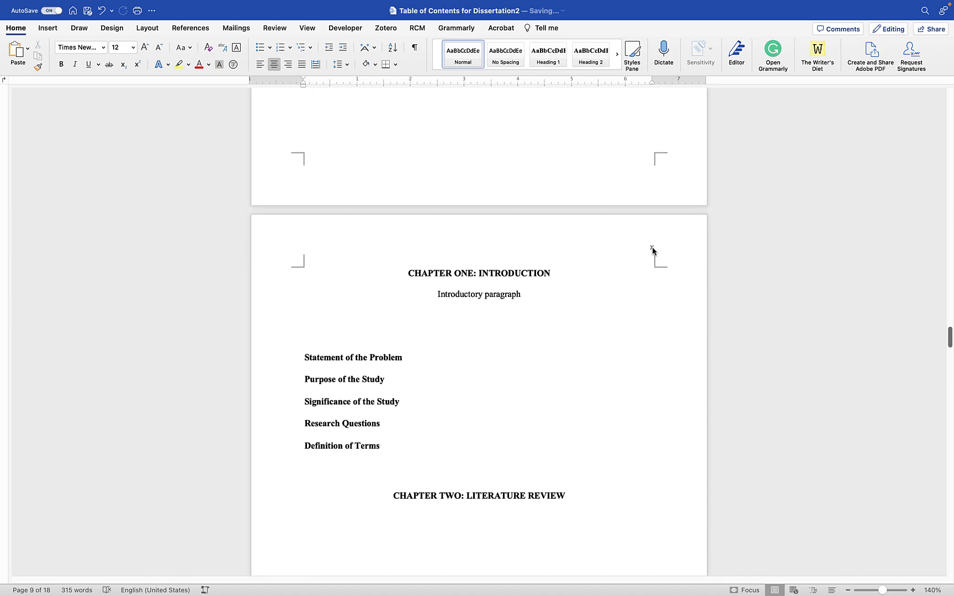
pyautogui.scroll(1, 648, 249)
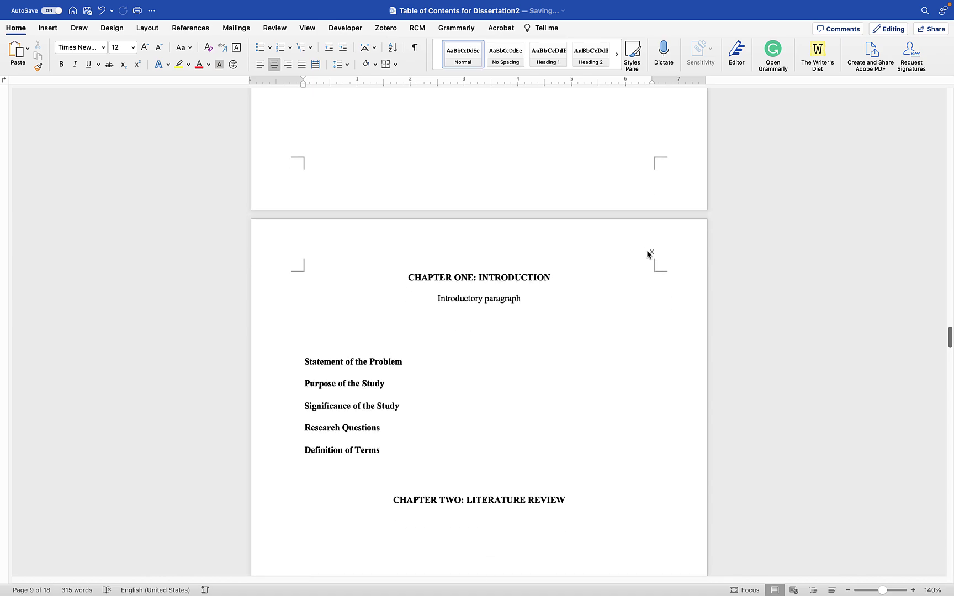
# Insert a Next Page section break directly before the CHAPTER ONE: INTRODUCTION heading
pyautogui.click(409, 278)
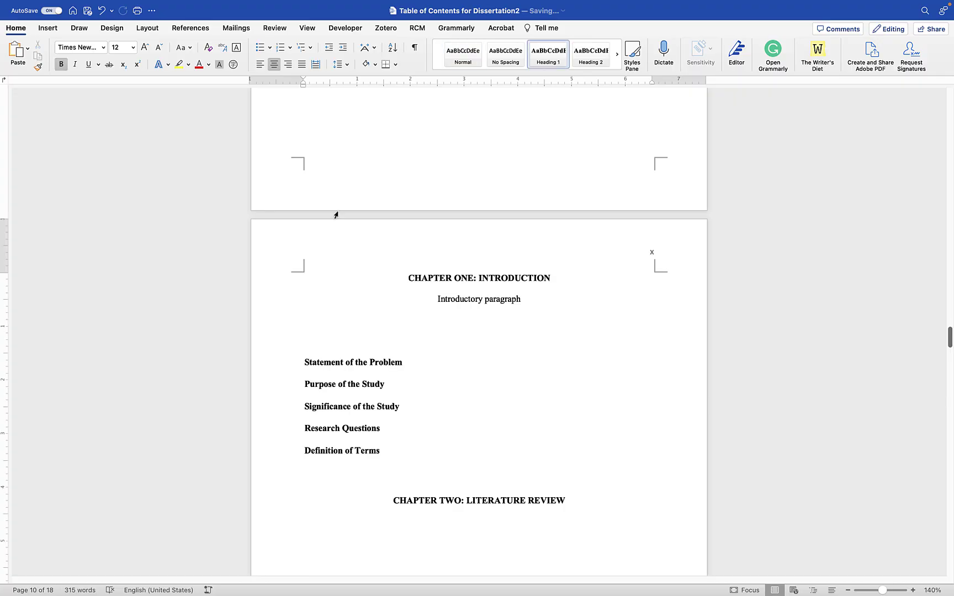
pyautogui.click(48, 28)
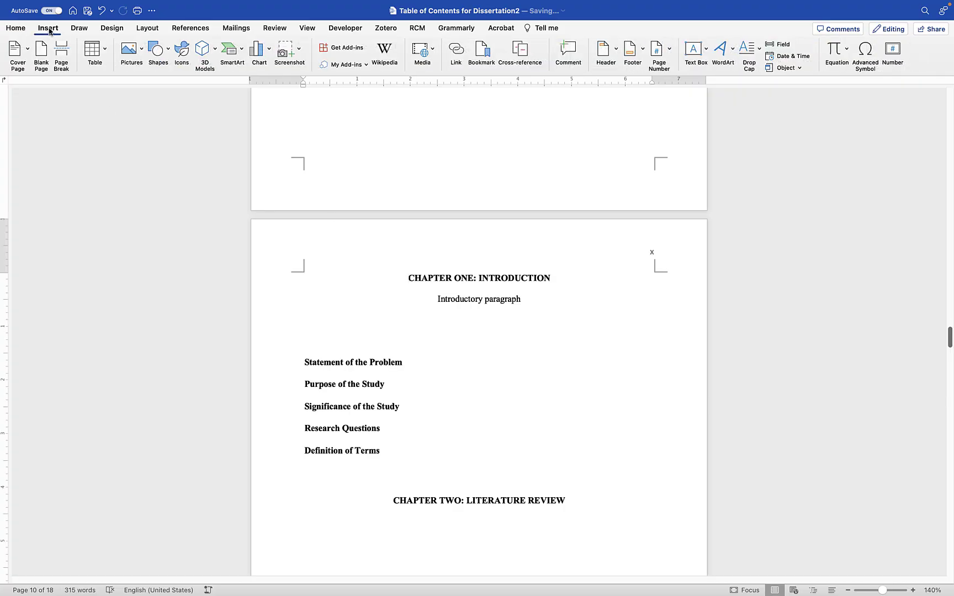
pyautogui.moveTo(149, 2)
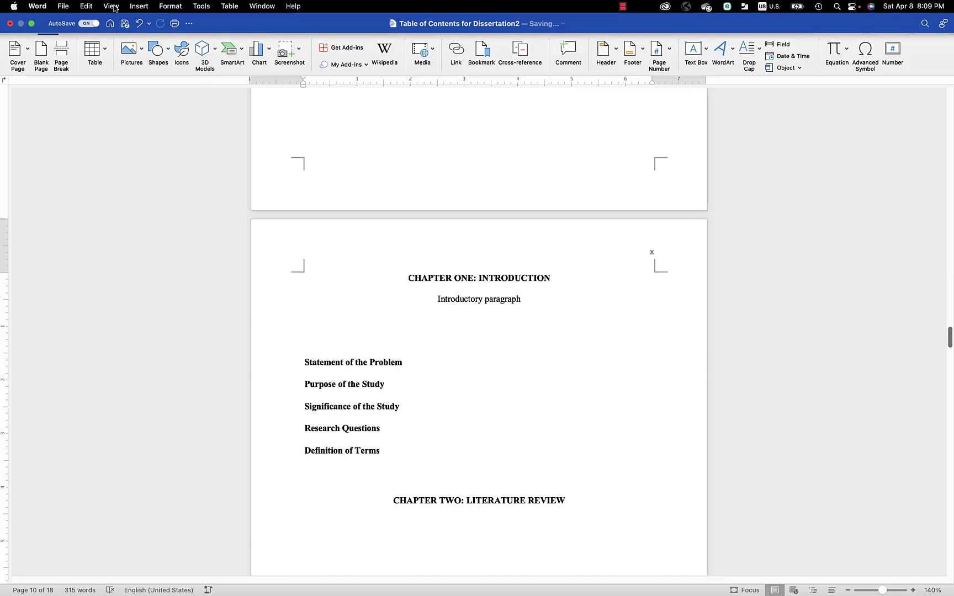
pyautogui.click(138, 8)
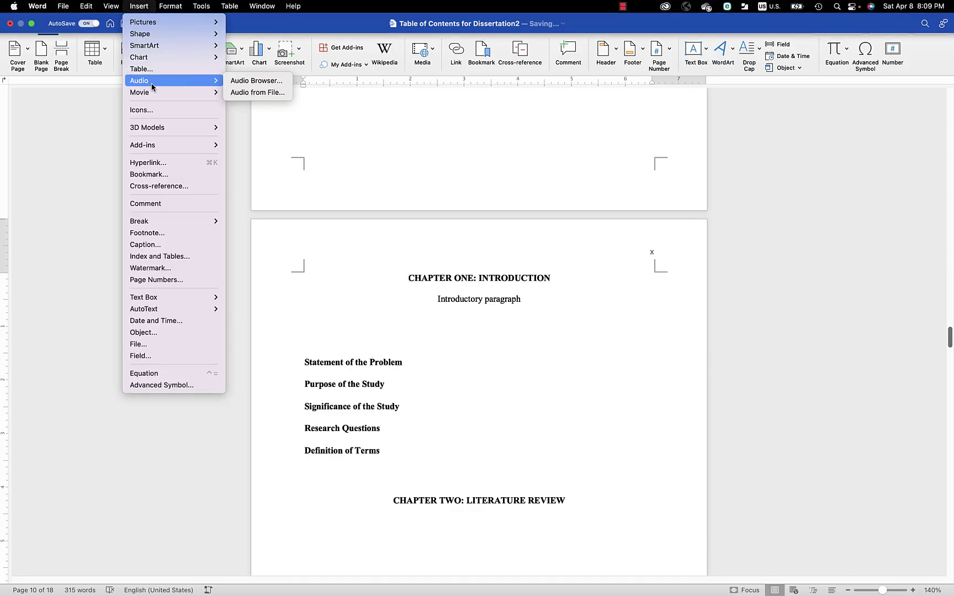
pyautogui.moveTo(173, 223)
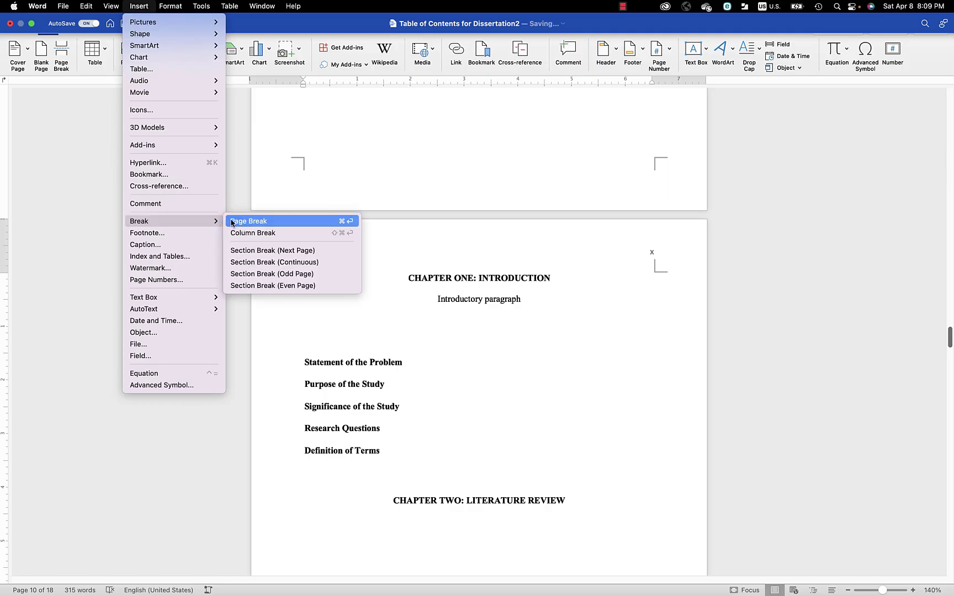
pyautogui.click(274, 251)
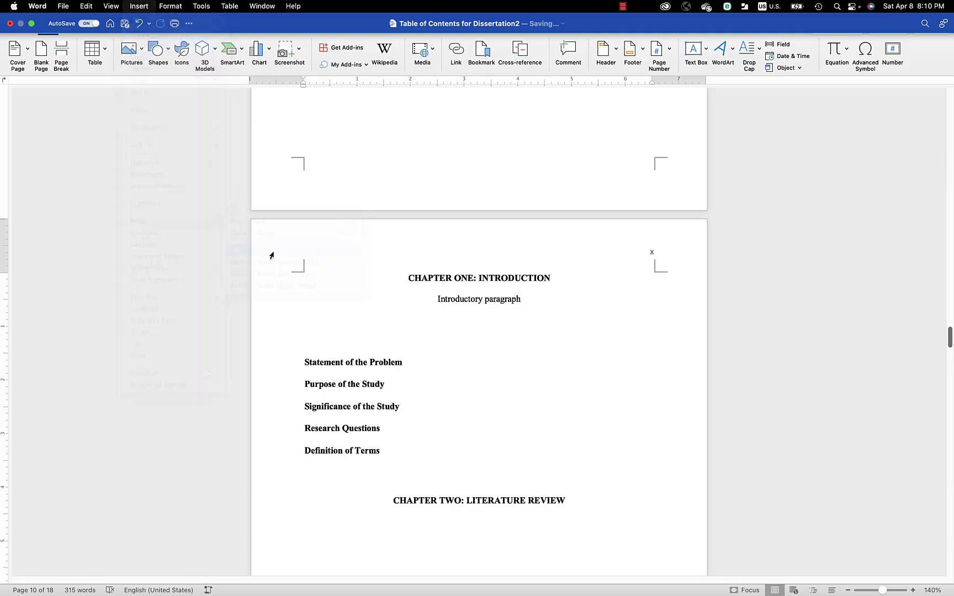
# Insert right-aligned header page numbers in 1, 2, 3 format starting at 1 for the Chapter One section, showing the number on its first page
pyautogui.scroll(15, 393, 262)
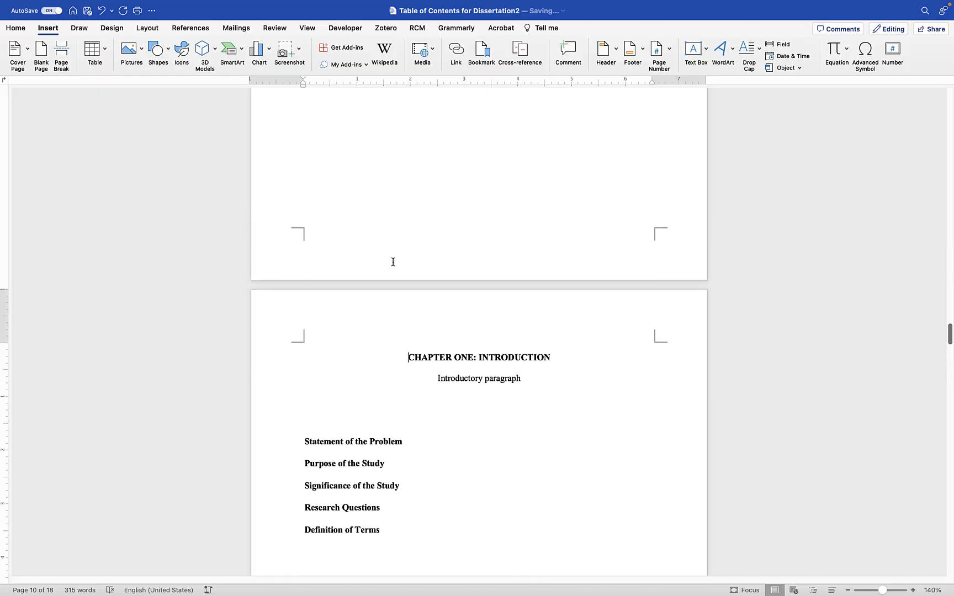
pyautogui.scroll(-10, 394, 263)
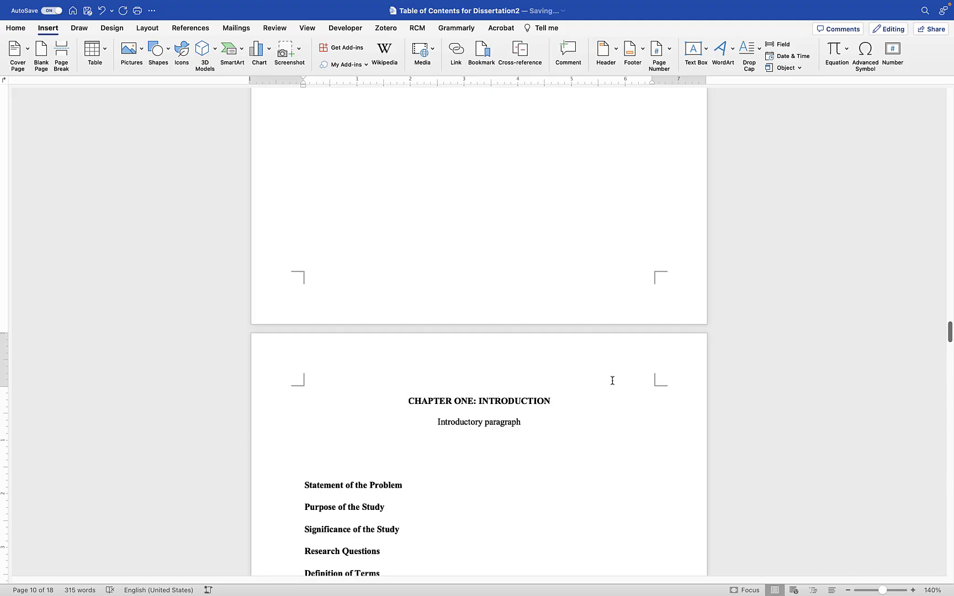
pyautogui.click(657, 381)
pyautogui.click(138, 7)
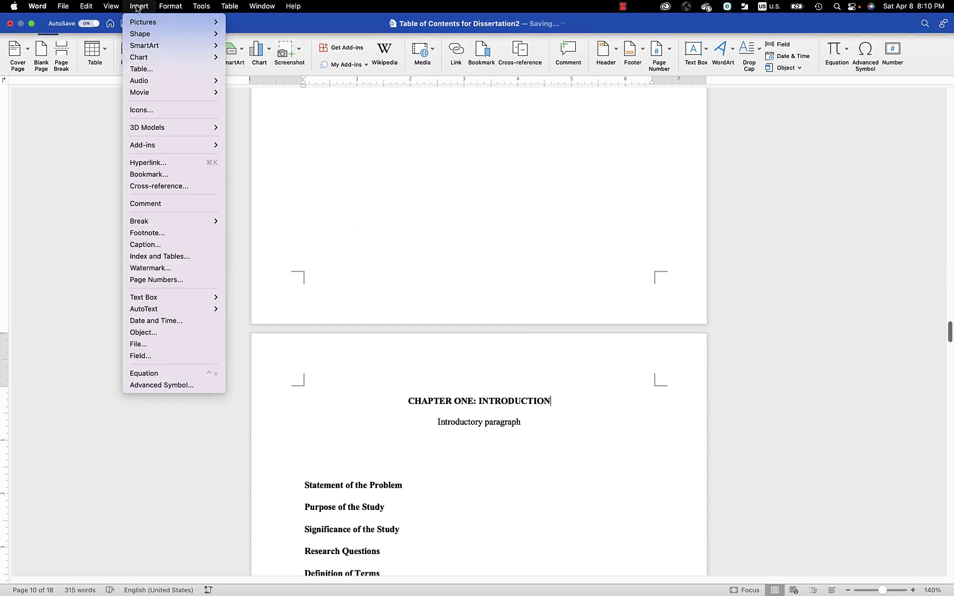
pyautogui.click(164, 279)
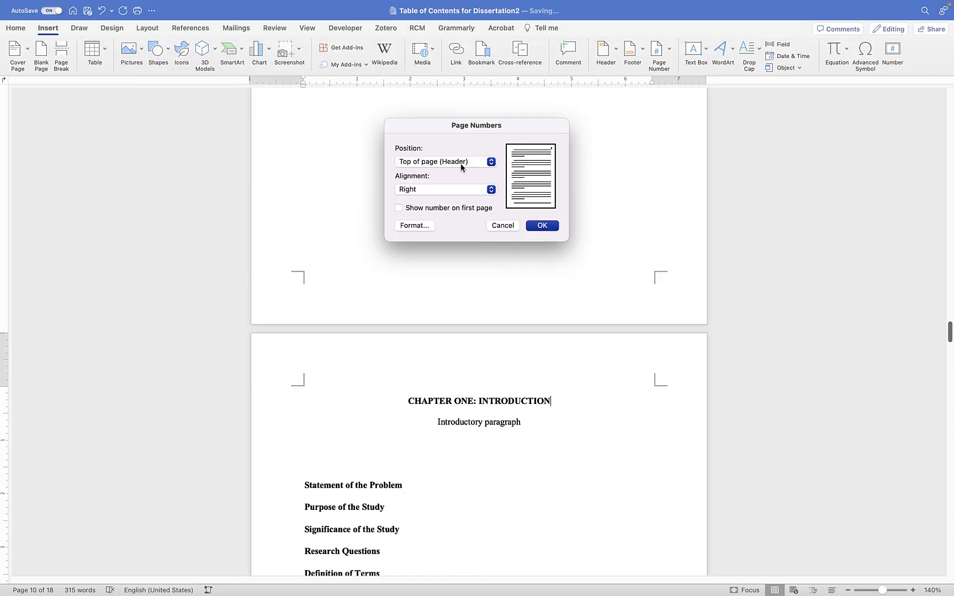
pyautogui.click(423, 226)
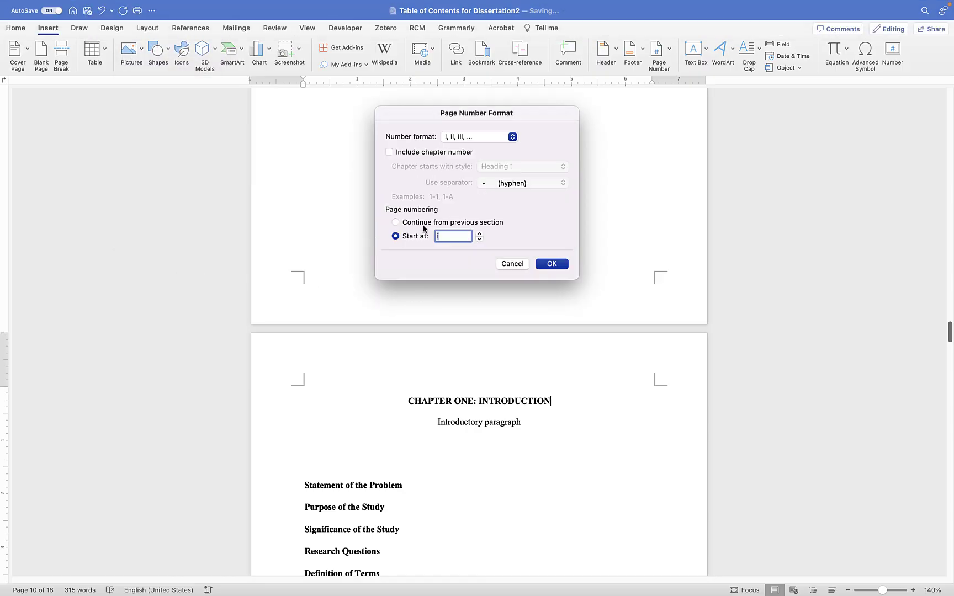
pyautogui.click(481, 139)
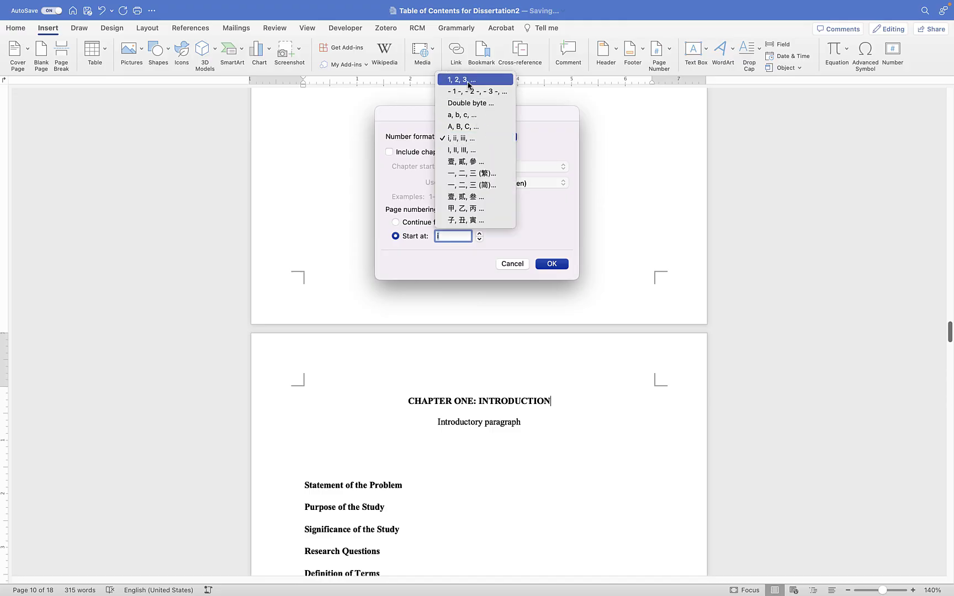
pyautogui.click(468, 78)
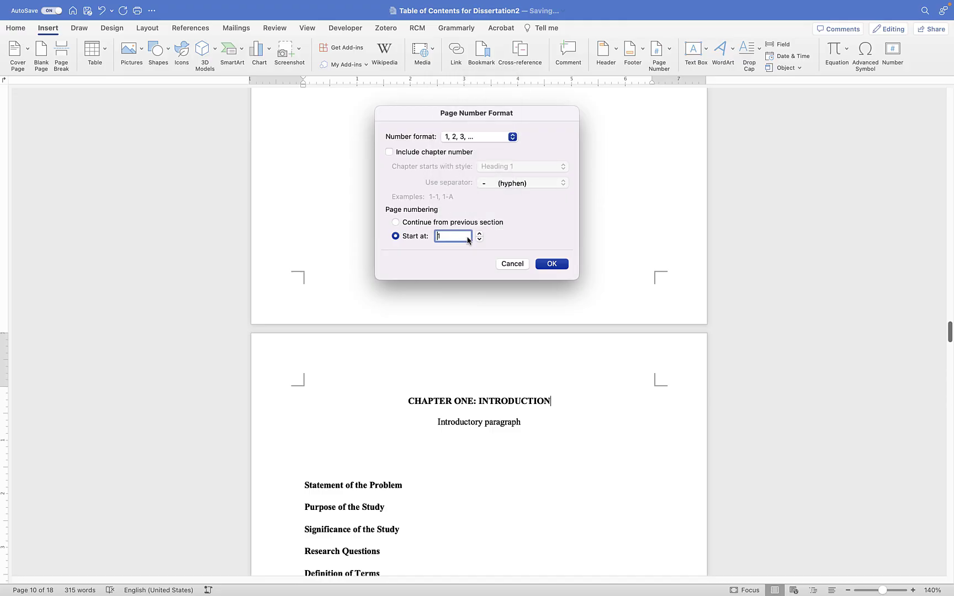
pyautogui.click(551, 265)
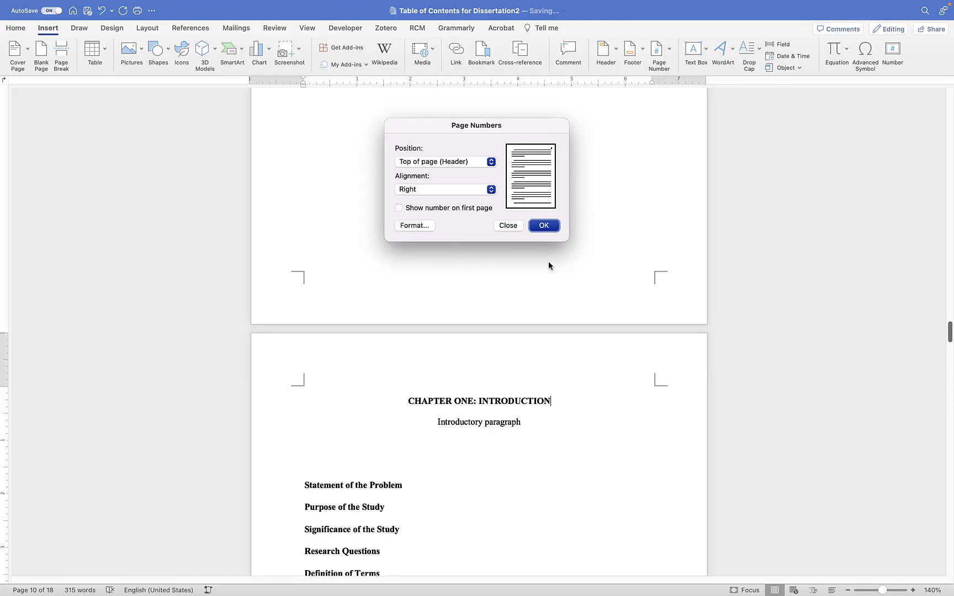
pyautogui.click(399, 208)
pyautogui.click(542, 226)
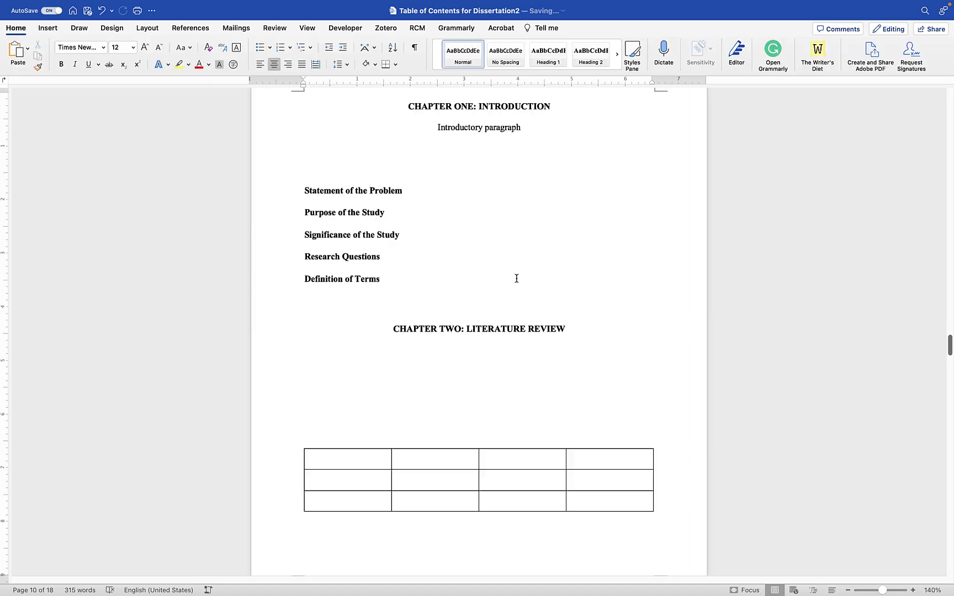
# Insert a page break before the CHAPTER TWO: LITERATURE REVIEW heading
pyautogui.click(393, 329)
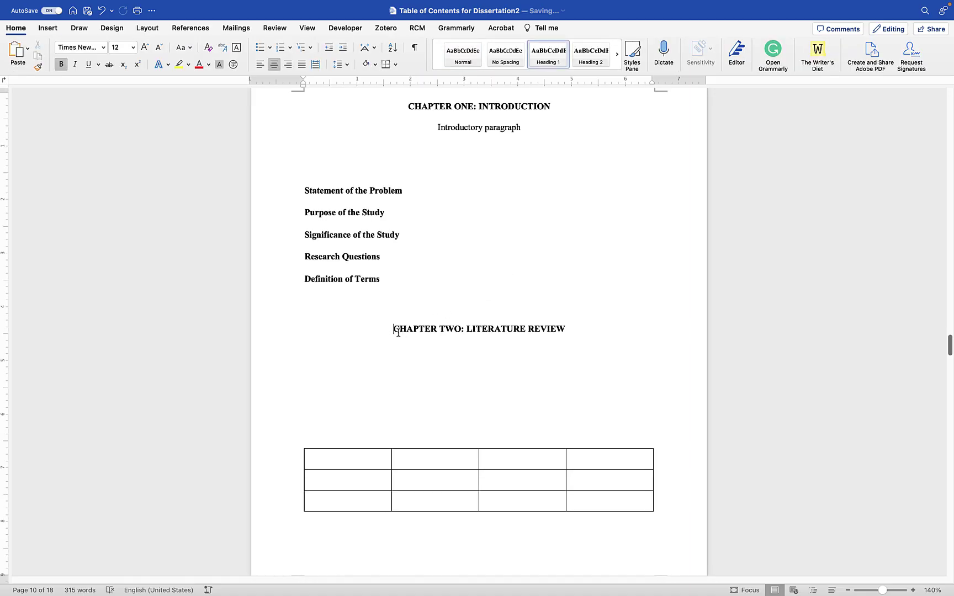
pyautogui.click(47, 28)
pyautogui.click(61, 53)
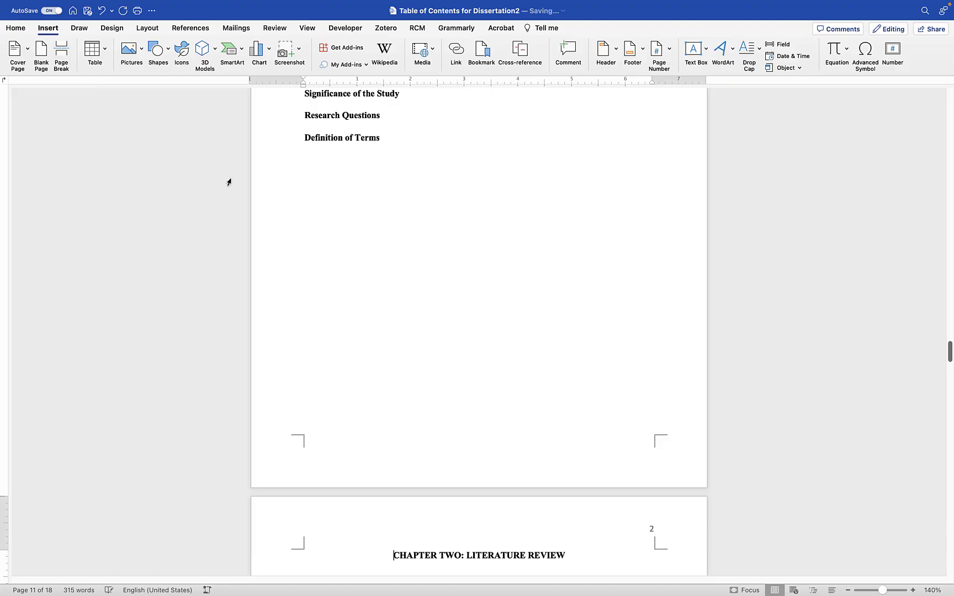
# Check the page numbers from Chapter One back through the front matter to the ABSTRACT page
pyautogui.scroll(5, 353, 196)
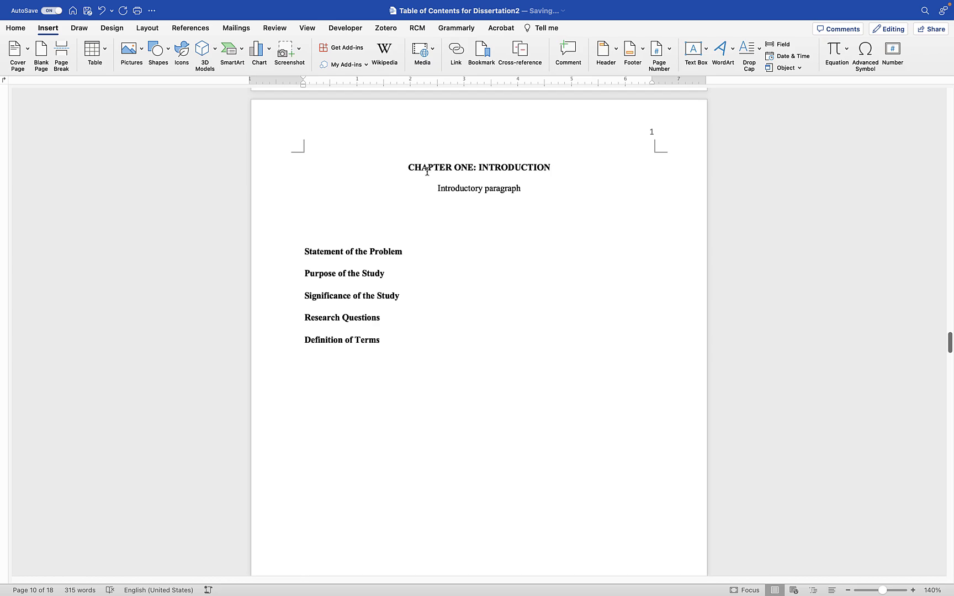
pyautogui.scroll(10, 439, 190)
pyautogui.scroll(15, 439, 191)
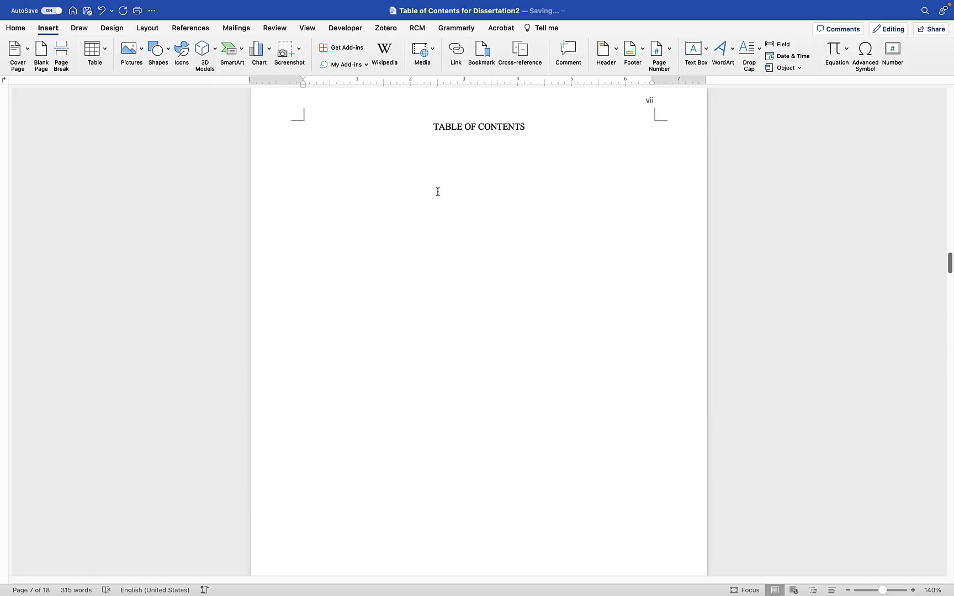
pyautogui.scroll(15, 438, 191)
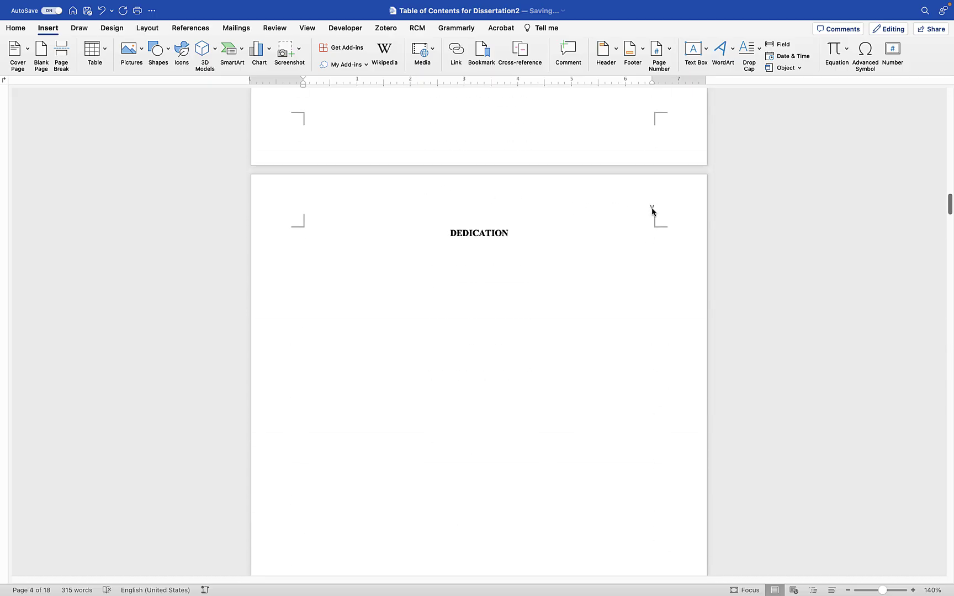
pyautogui.moveTo(947, 193); pyautogui.dragTo(939, 173)
pyautogui.scroll(1, 939, 170)
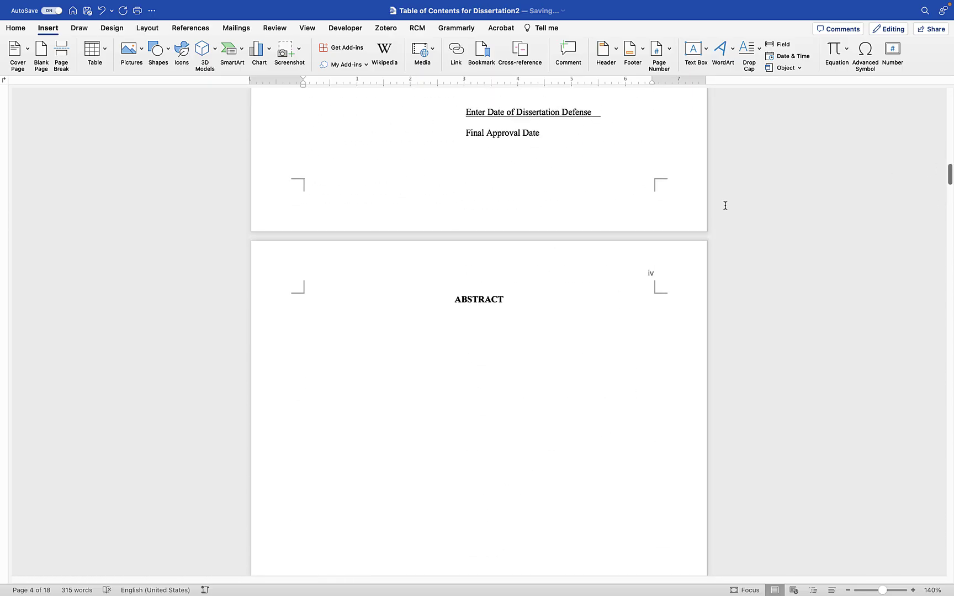
# Apply the Heading 1 style to the ABSTRACT heading
pyautogui.moveTo(507, 299); pyautogui.dragTo(454, 304)
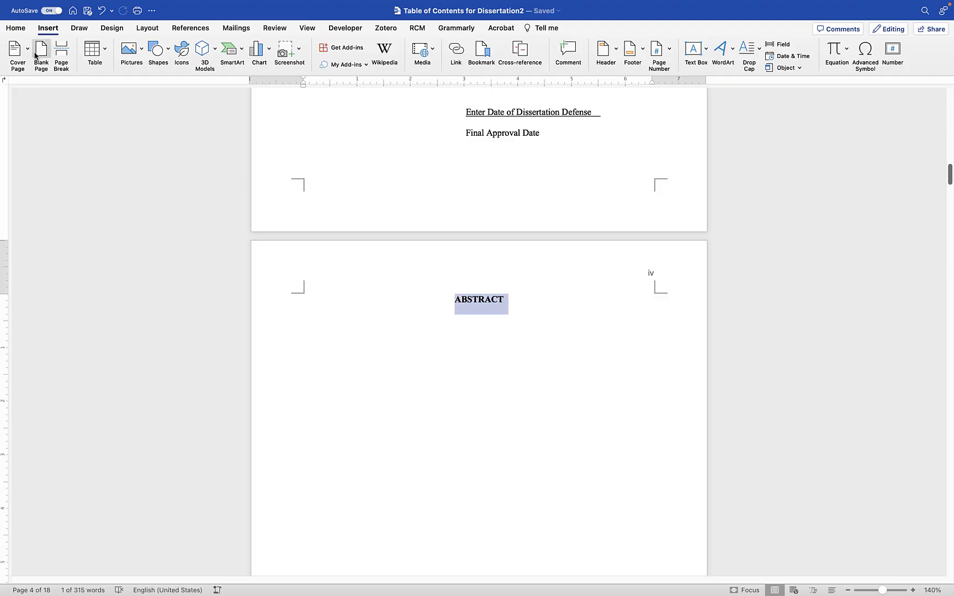
pyautogui.click(15, 29)
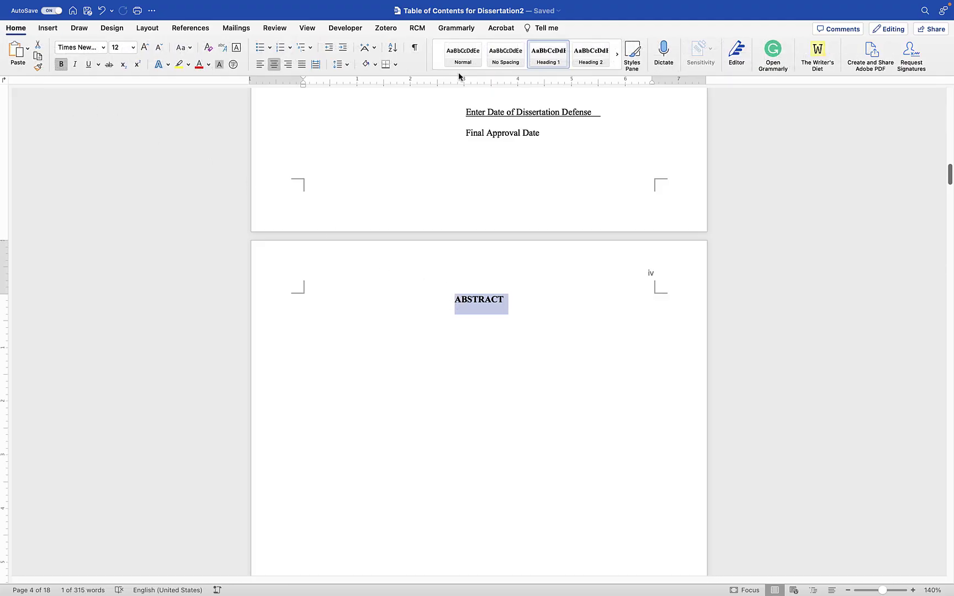
pyautogui.click(544, 64)
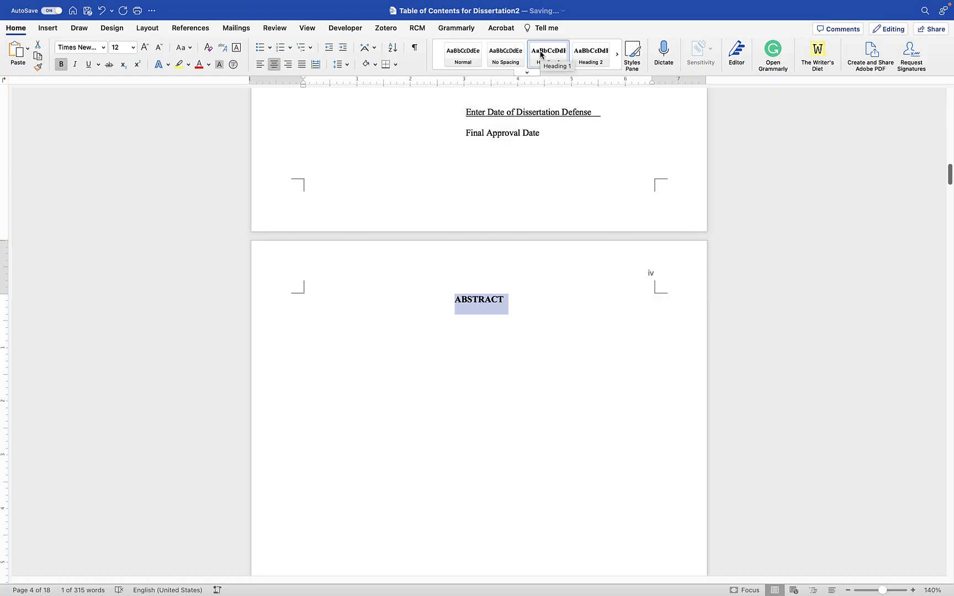
pyautogui.click(541, 55)
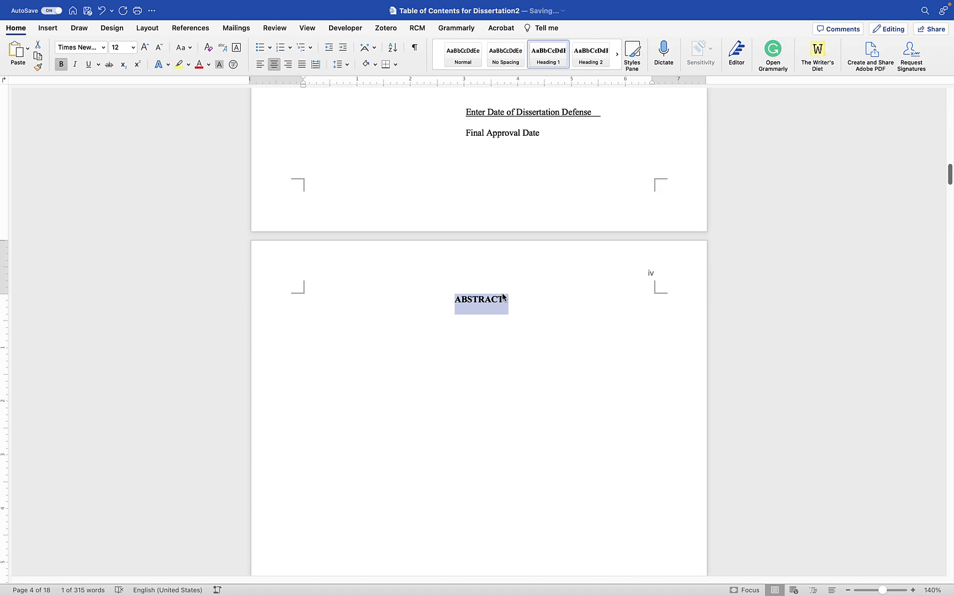
# Modify the Heading 1 style to use the Automatic font color
pyautogui.rightClick(550, 55)
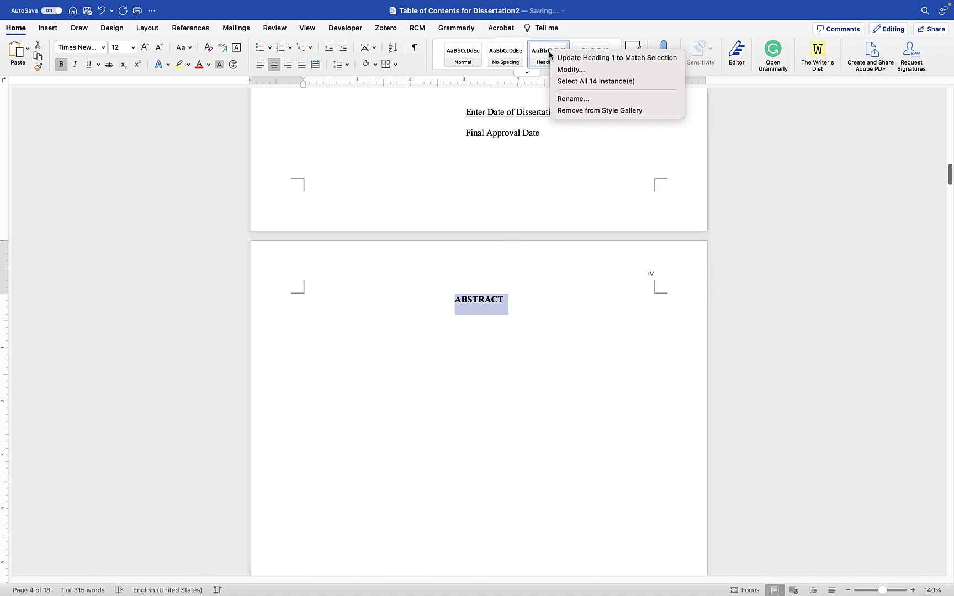
pyautogui.click(563, 69)
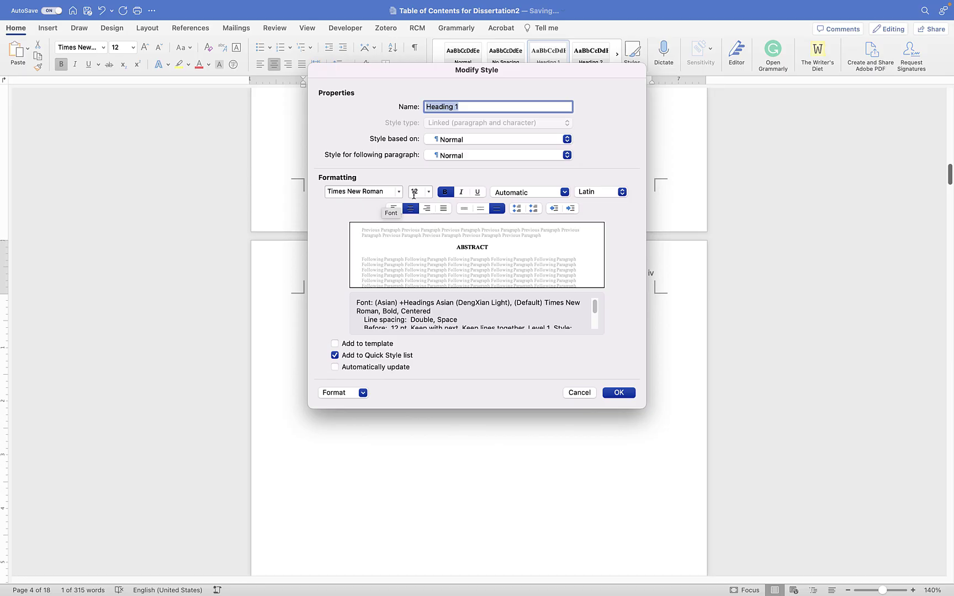
pyautogui.click(518, 194)
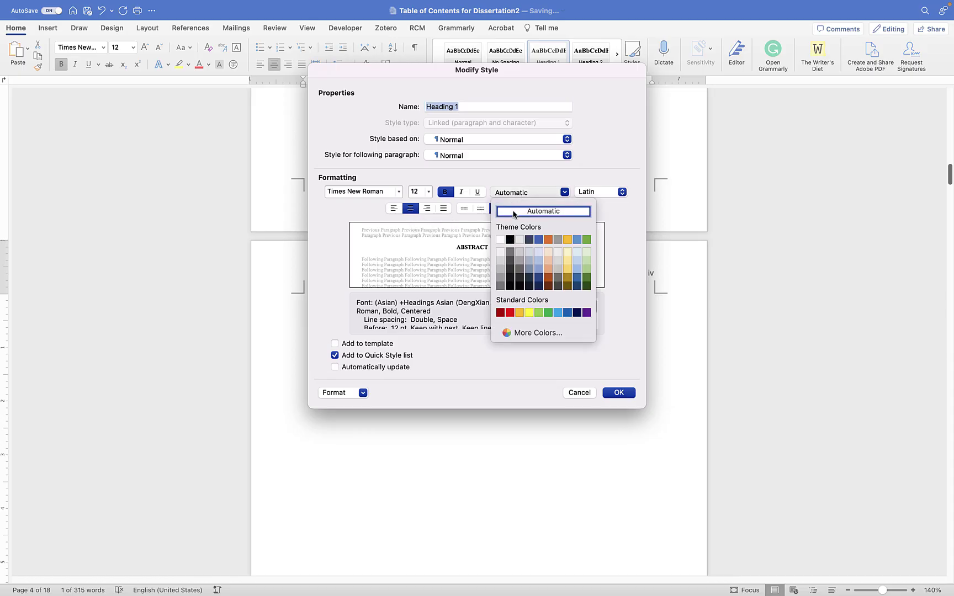
pyautogui.click(518, 216)
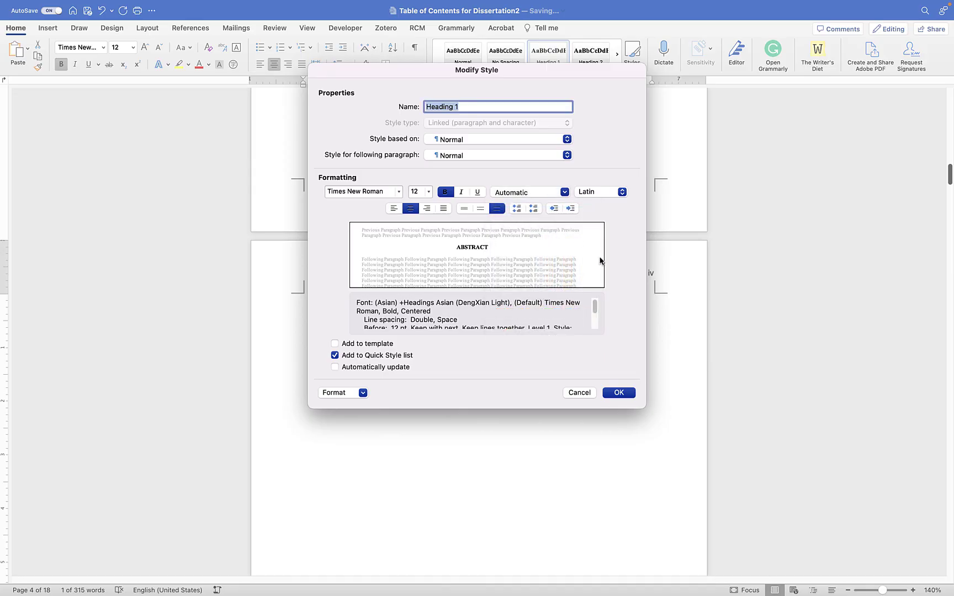
pyautogui.click(621, 394)
pyautogui.click(604, 368)
# Apply the Heading 1 style to the DEDICATION heading and select the ACKNOWLEDGEMENTS heading for the same styling
pyautogui.scroll(-10, 582, 340)
pyautogui.scroll(-5, 582, 345)
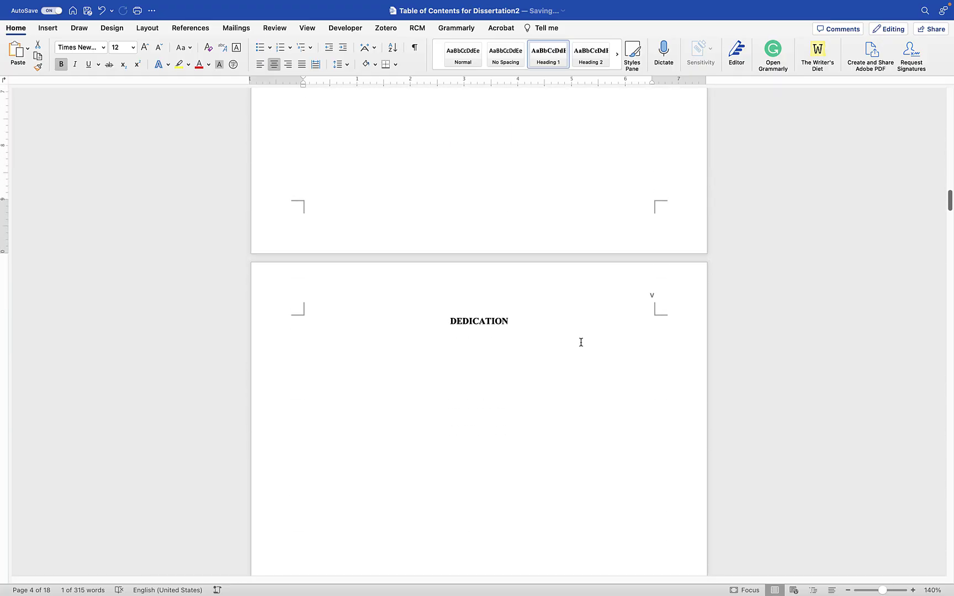
pyautogui.moveTo(517, 319); pyautogui.dragTo(450, 319)
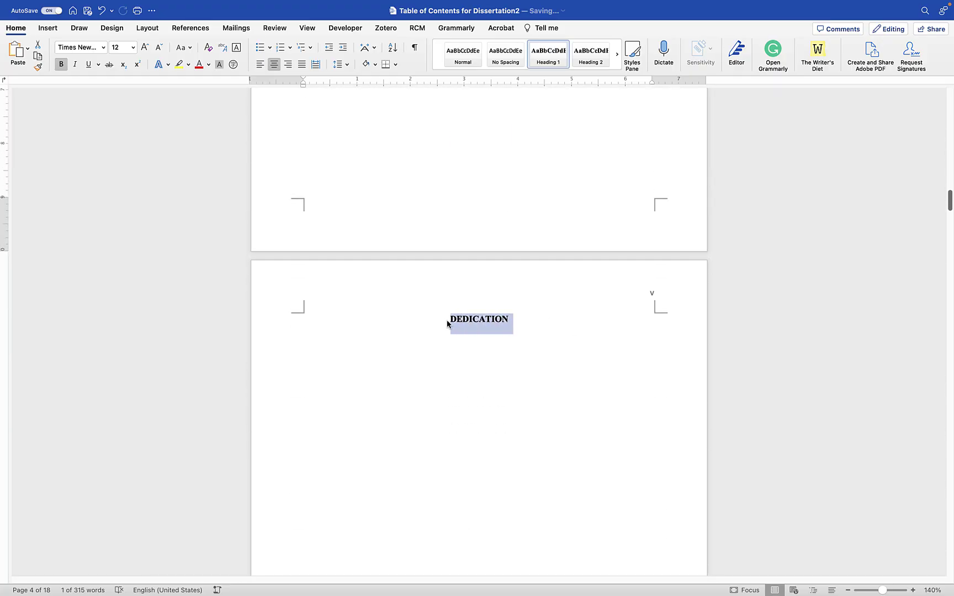
pyautogui.click(545, 56)
pyautogui.scroll(-10, 537, 238)
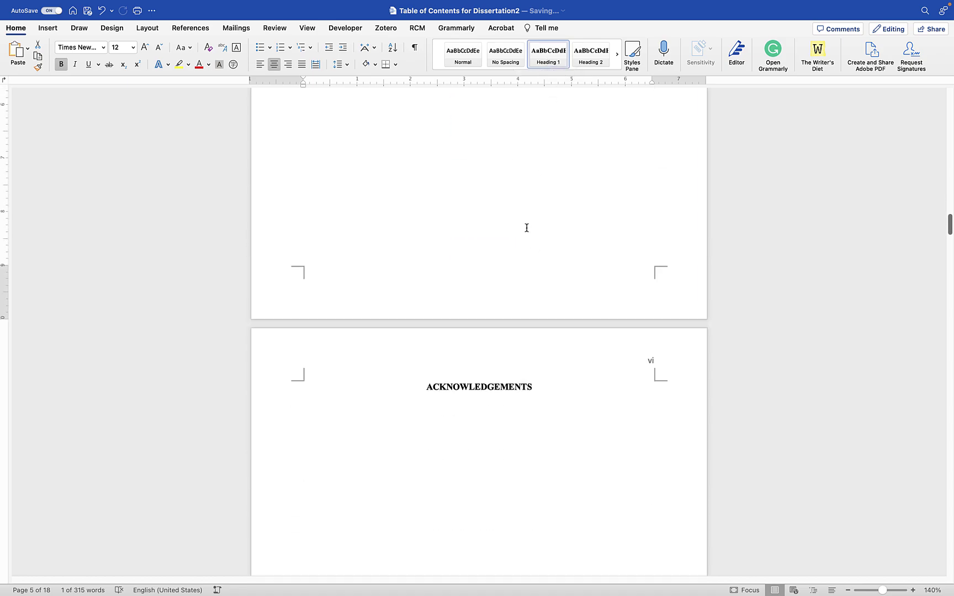
pyautogui.moveTo(541, 350); pyautogui.dragTo(426, 350)
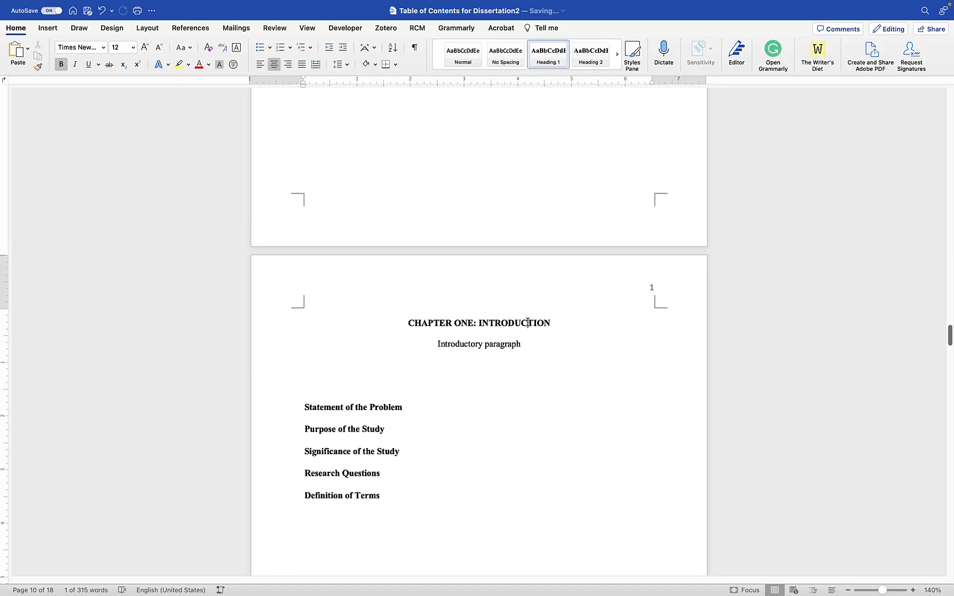
# Modify the Heading 2 style used by the Chapter One subheadings to center alignment
pyautogui.scroll(-4, 533, 323)
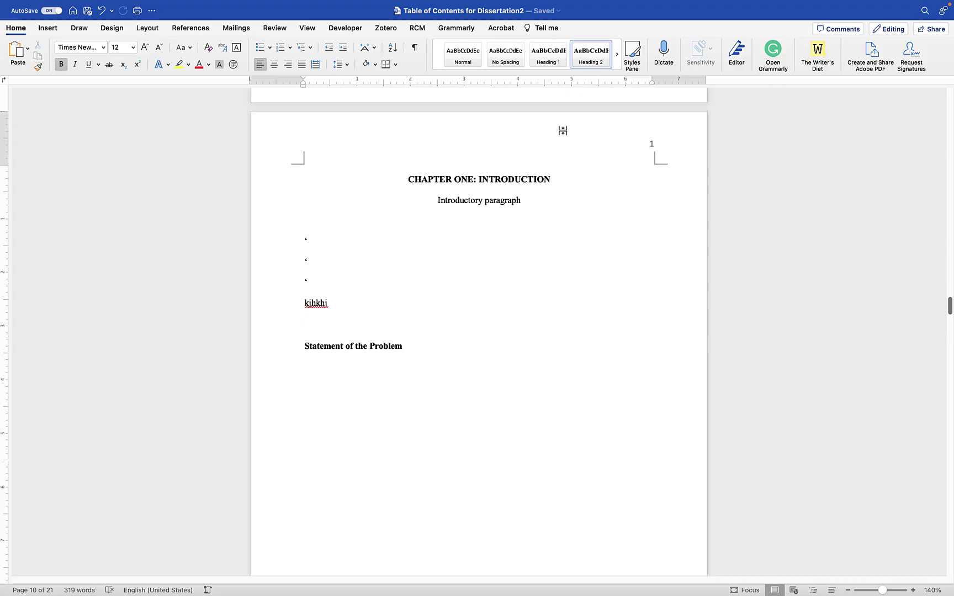
pyautogui.rightClick(591, 53)
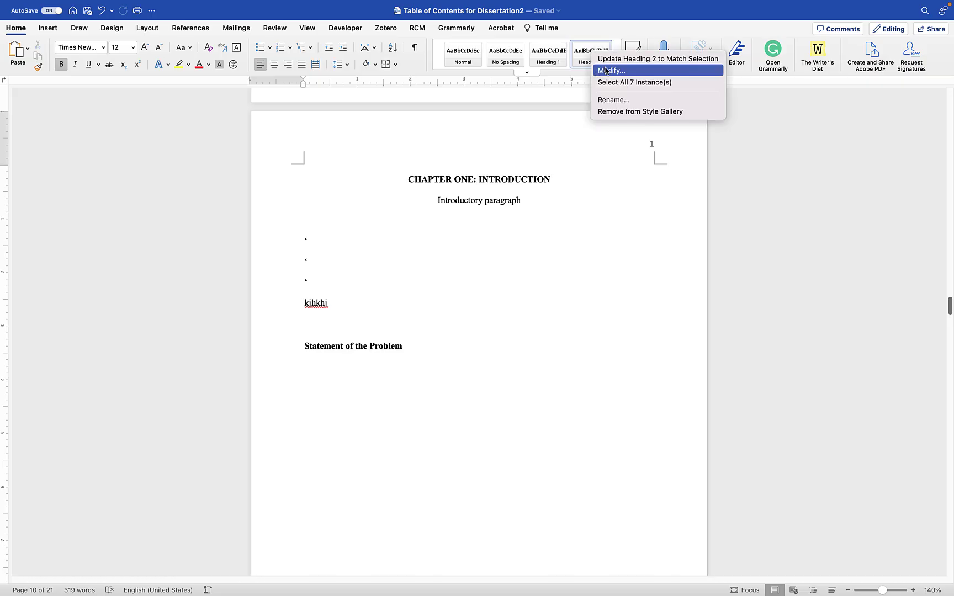
pyautogui.click(607, 71)
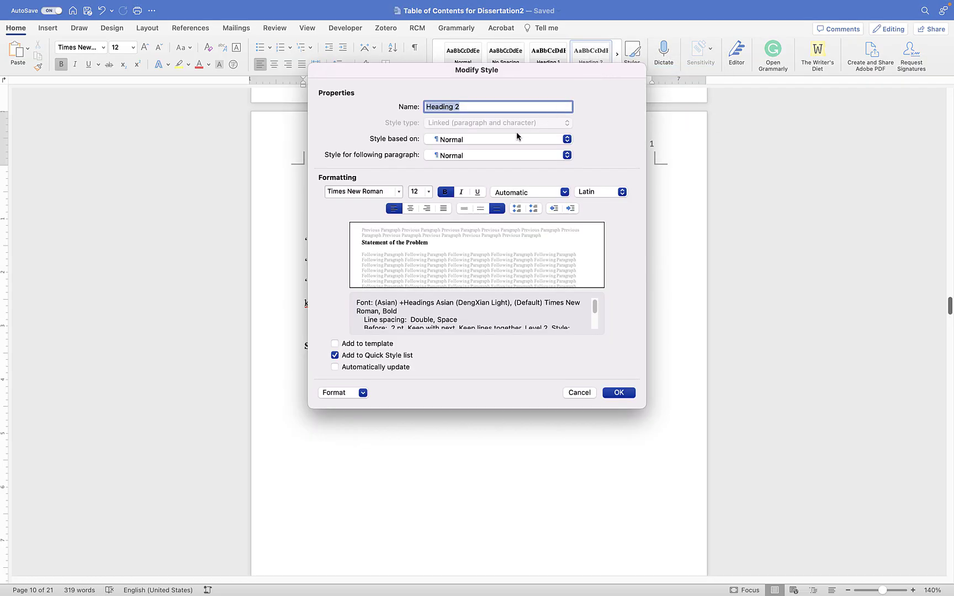
pyautogui.click(410, 208)
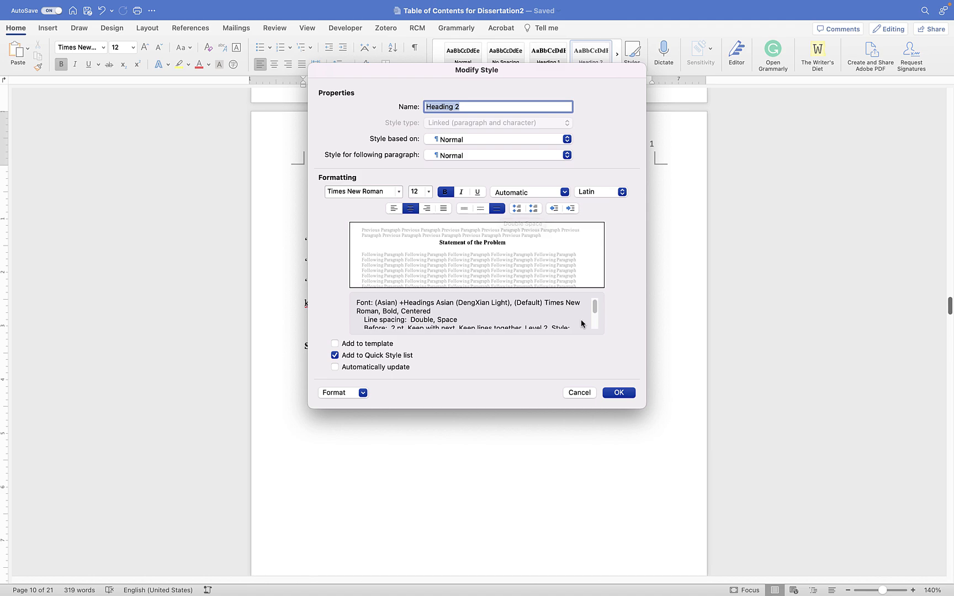
pyautogui.click(617, 393)
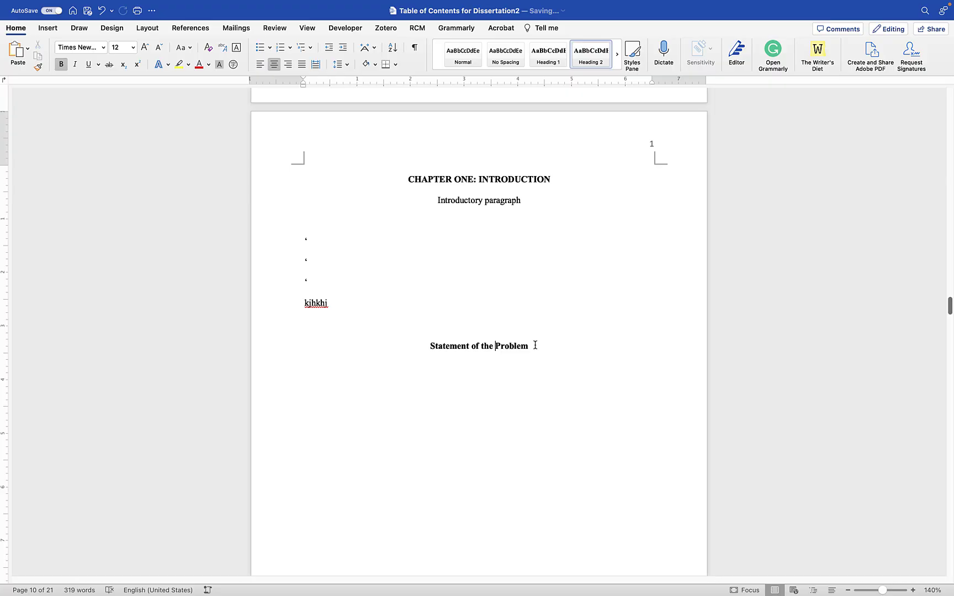
# Left-align the empty line below the TABLE OF CONTENTS heading
pyautogui.scroll(-10, 535, 348)
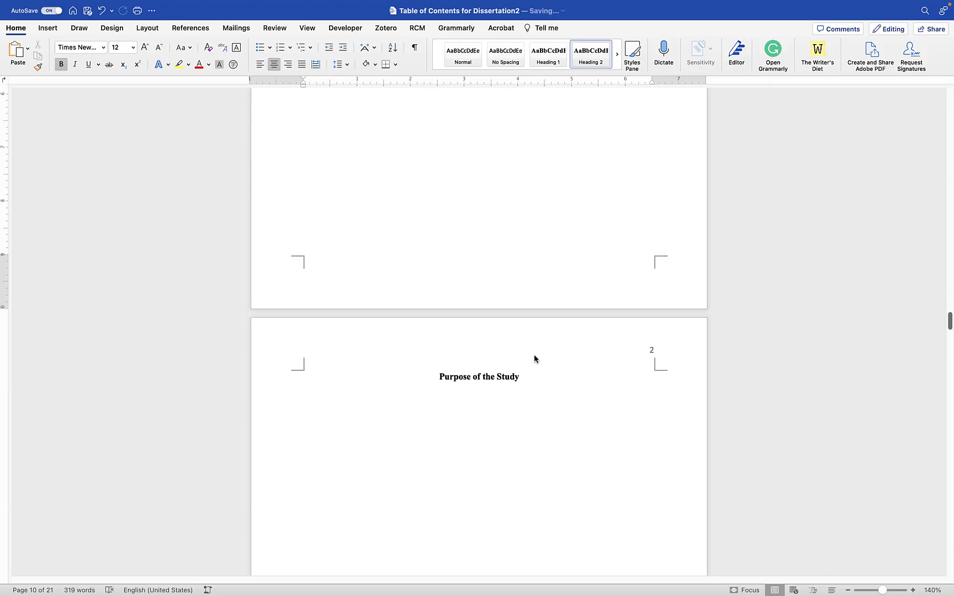
pyautogui.scroll(-3, 523, 408)
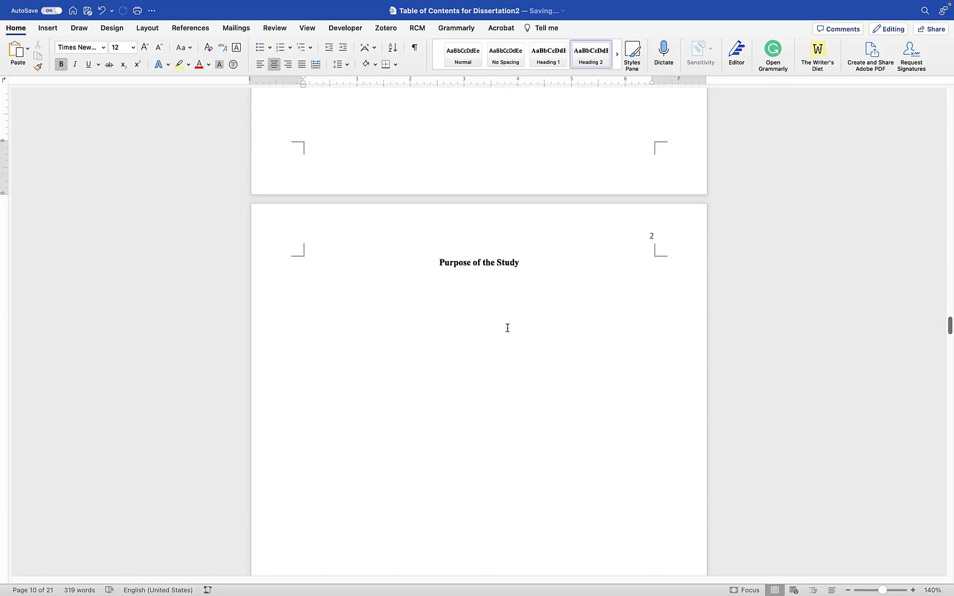
pyautogui.scroll(-18, 513, 348)
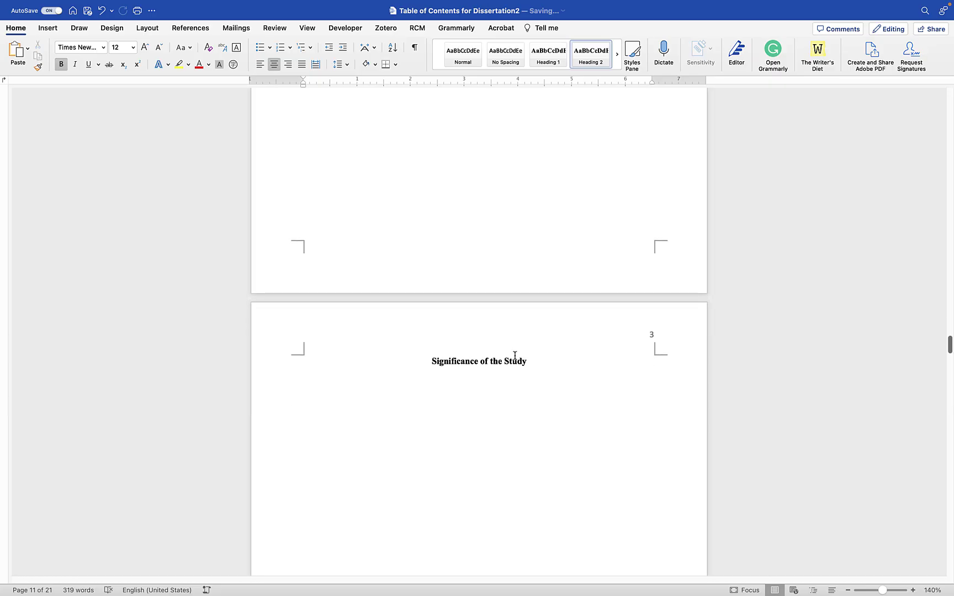
pyautogui.scroll(-20, 513, 354)
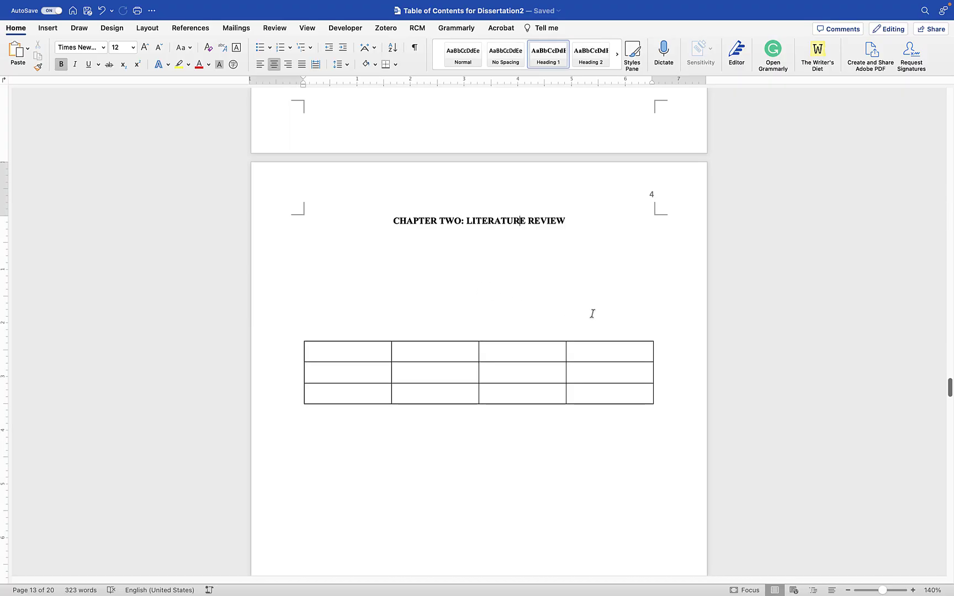
pyautogui.moveTo(948, 386); pyautogui.dragTo(942, 239)
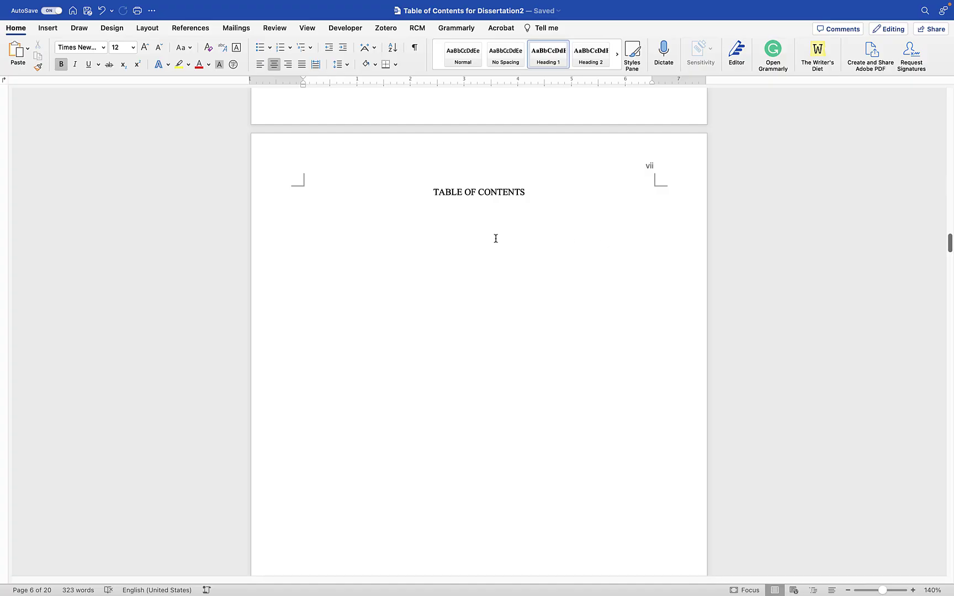
pyautogui.click(439, 214)
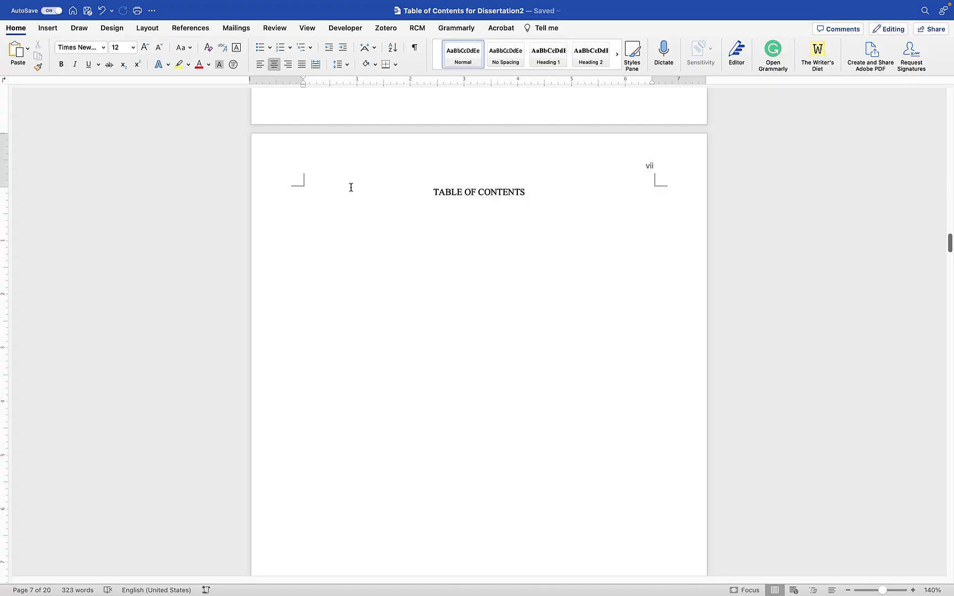
pyautogui.click(259, 65)
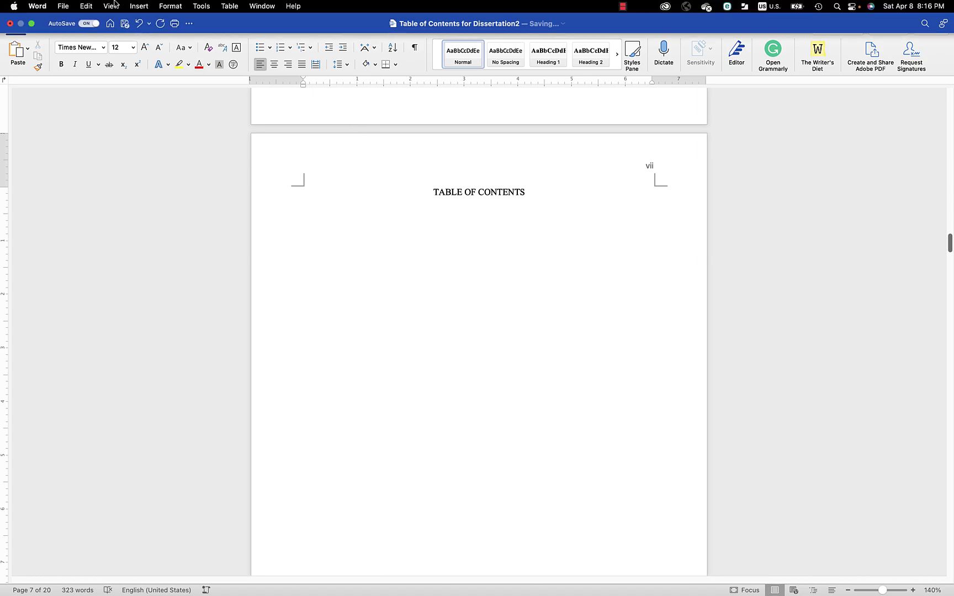
# Set up a table of contents for the empty line, previewing the Simple and Classic formats and choosing From template
pyautogui.click(138, 6)
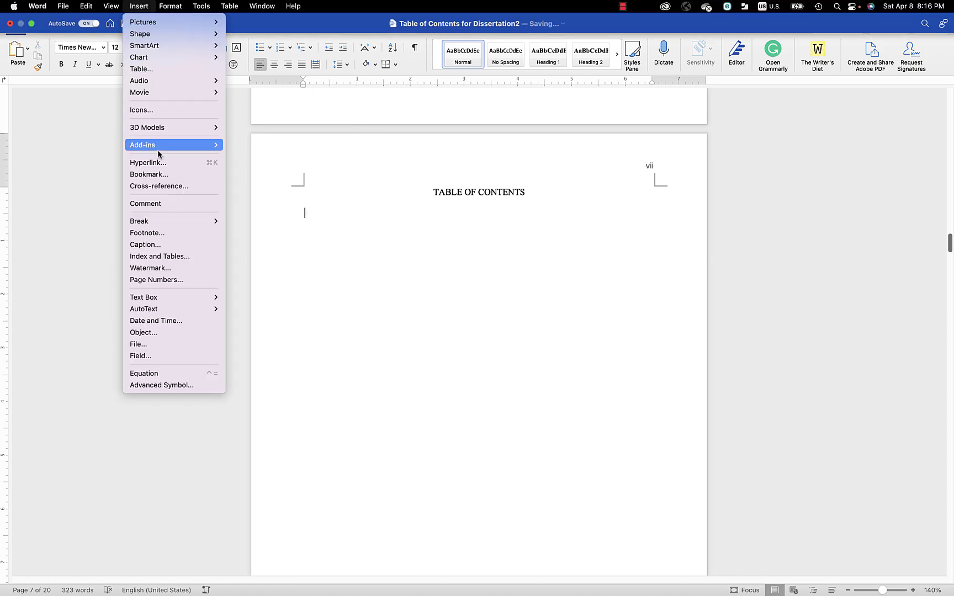
pyautogui.click(169, 261)
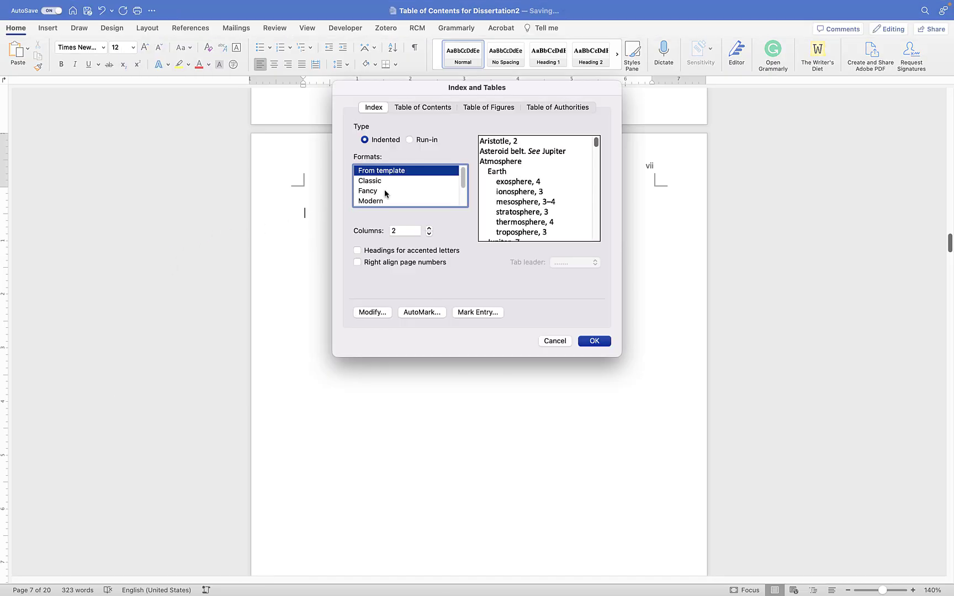
pyautogui.click(420, 108)
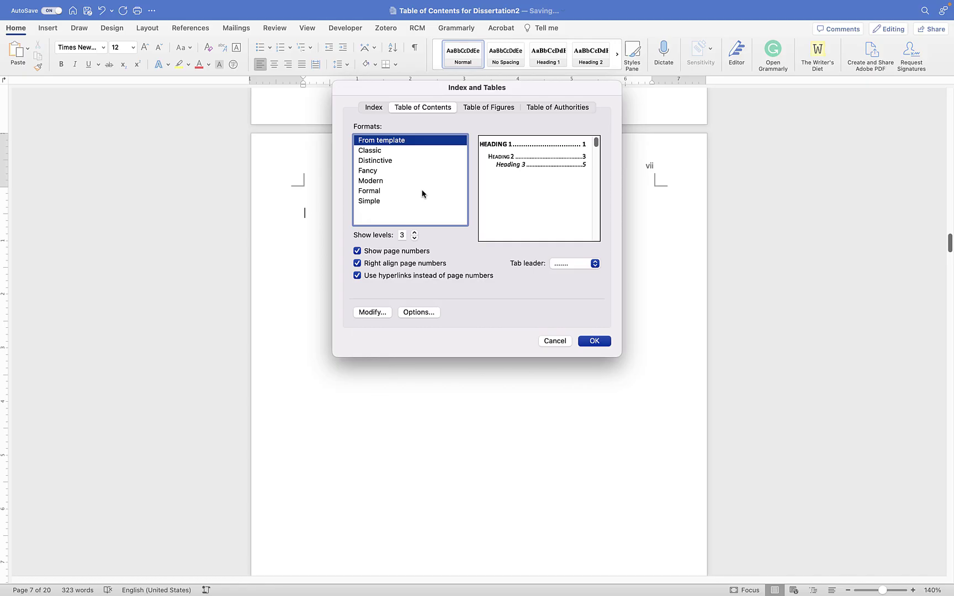
pyautogui.click(386, 201)
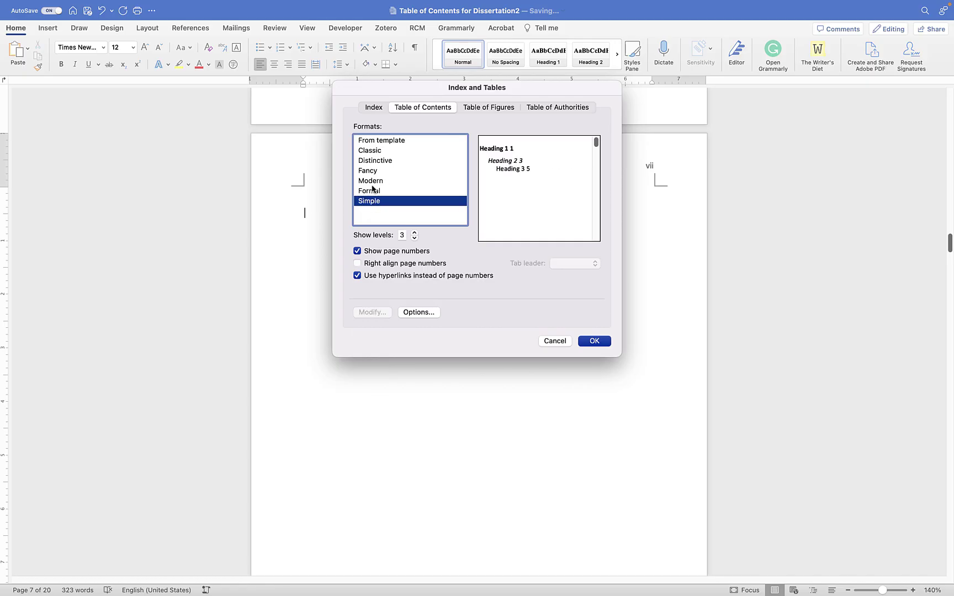
pyautogui.click(378, 150)
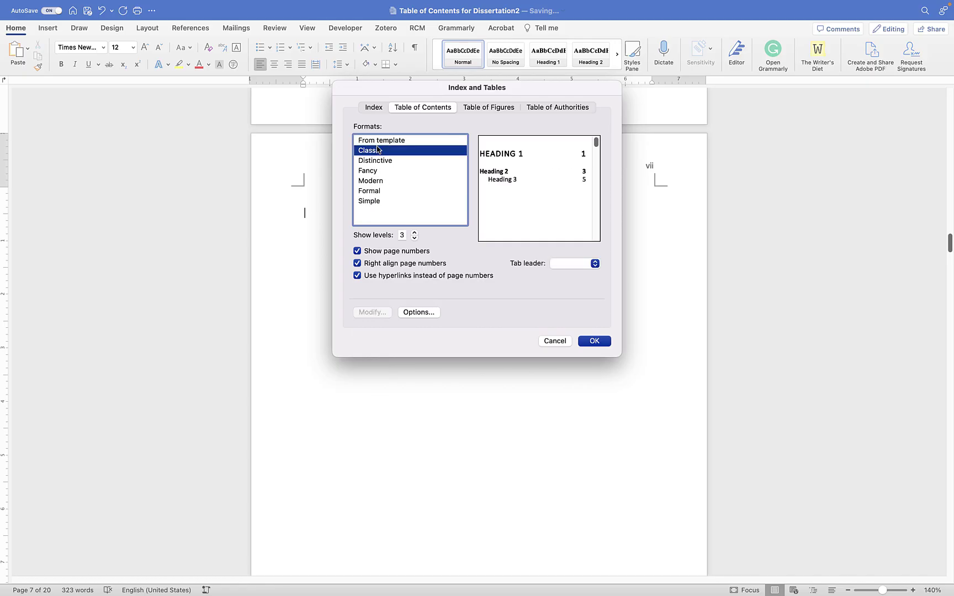
pyautogui.click(384, 139)
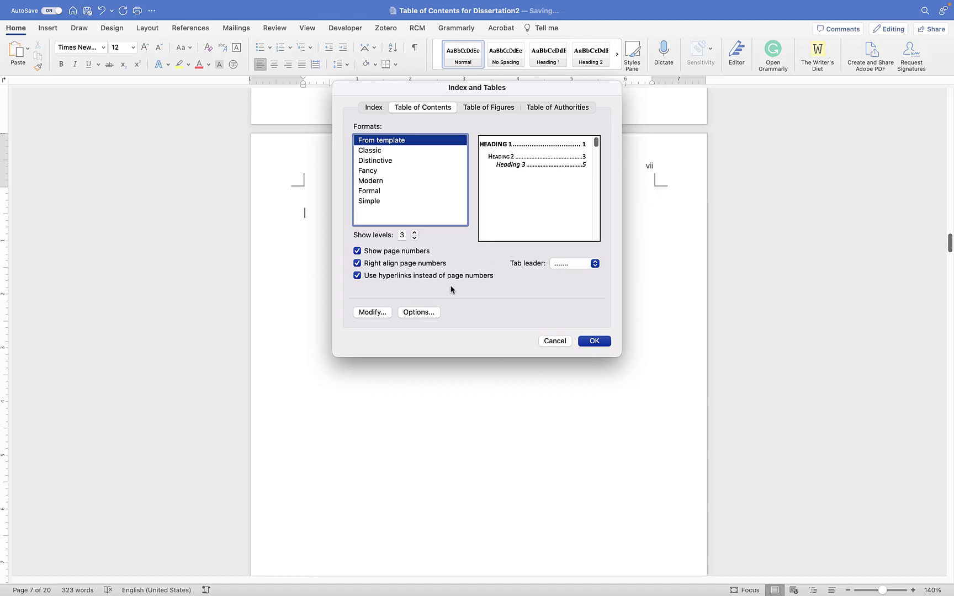
# Set the TOC 1 style to double-spaced Times New Roman 12 pt and insert the table of contents
pyautogui.click(384, 311)
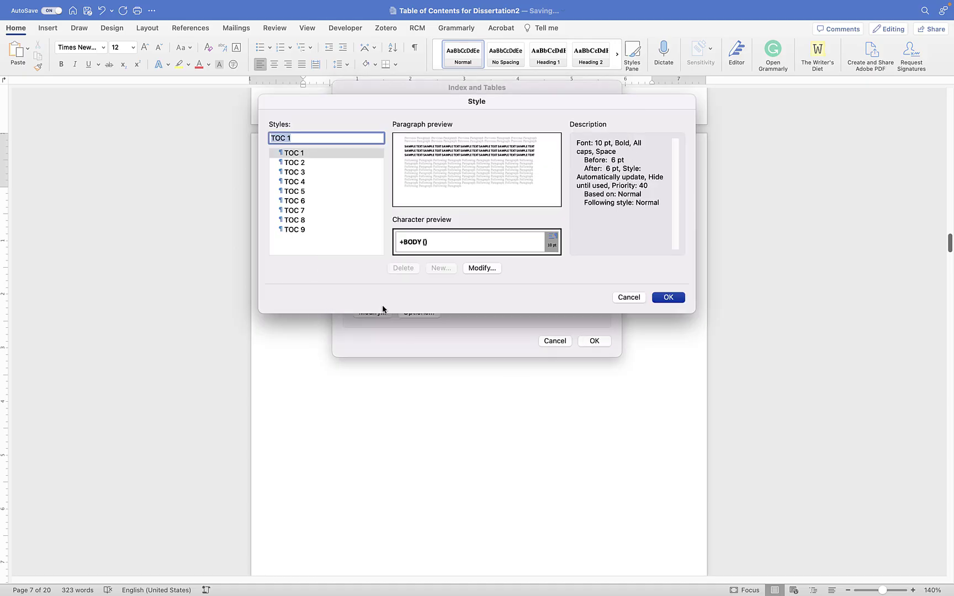
pyautogui.click(482, 268)
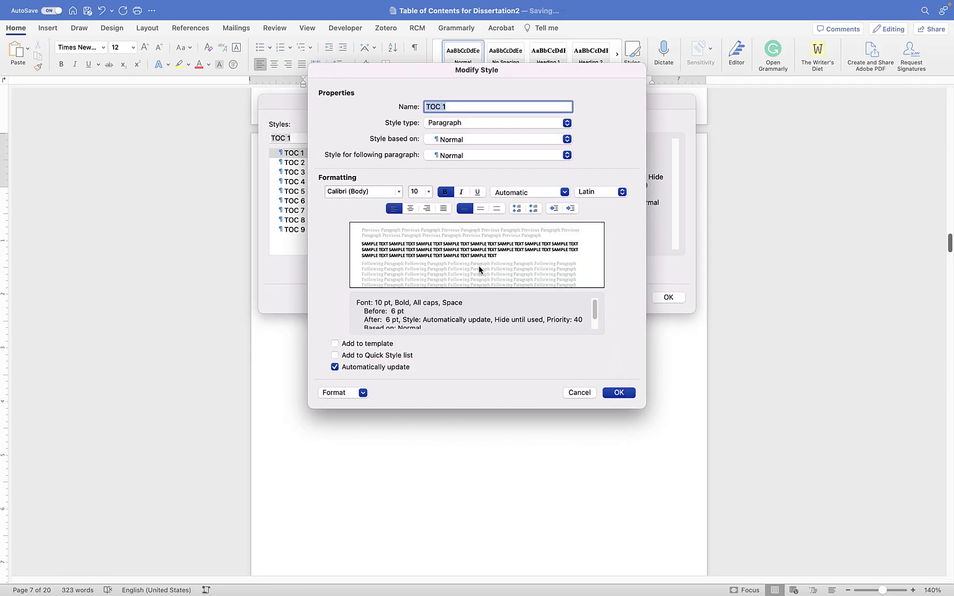
pyautogui.click(496, 209)
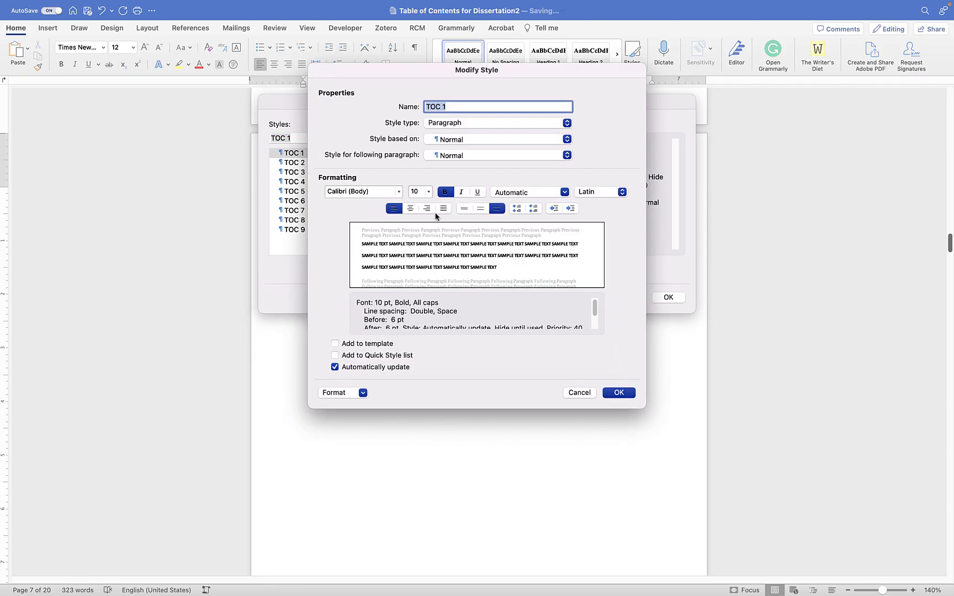
pyautogui.click(399, 192)
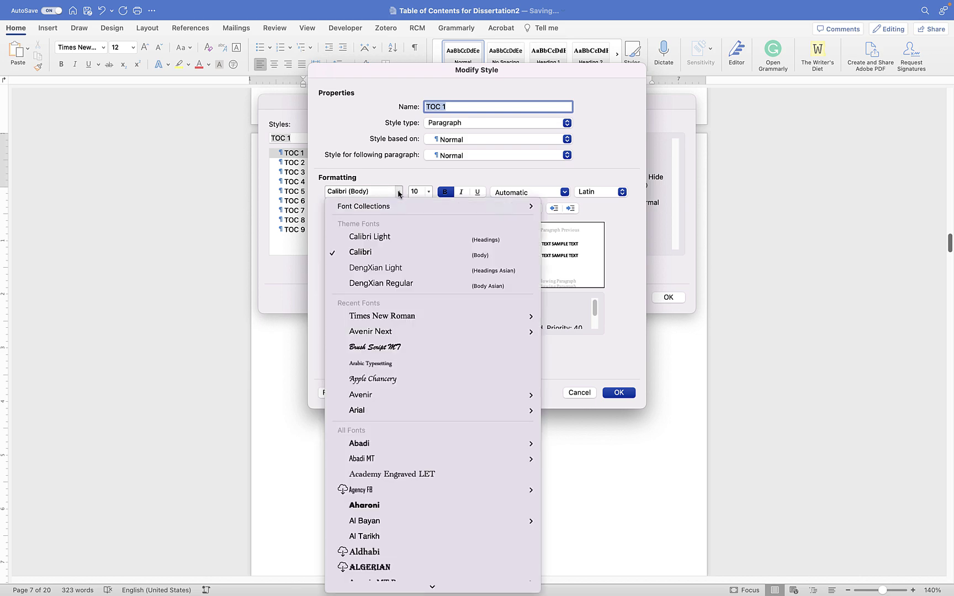
pyautogui.click(408, 315)
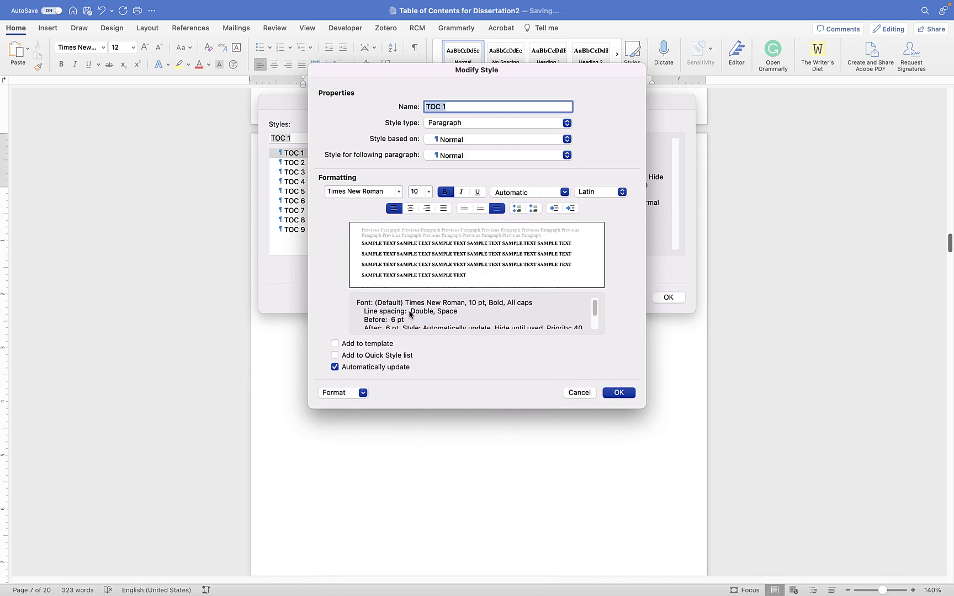
pyautogui.click(429, 192)
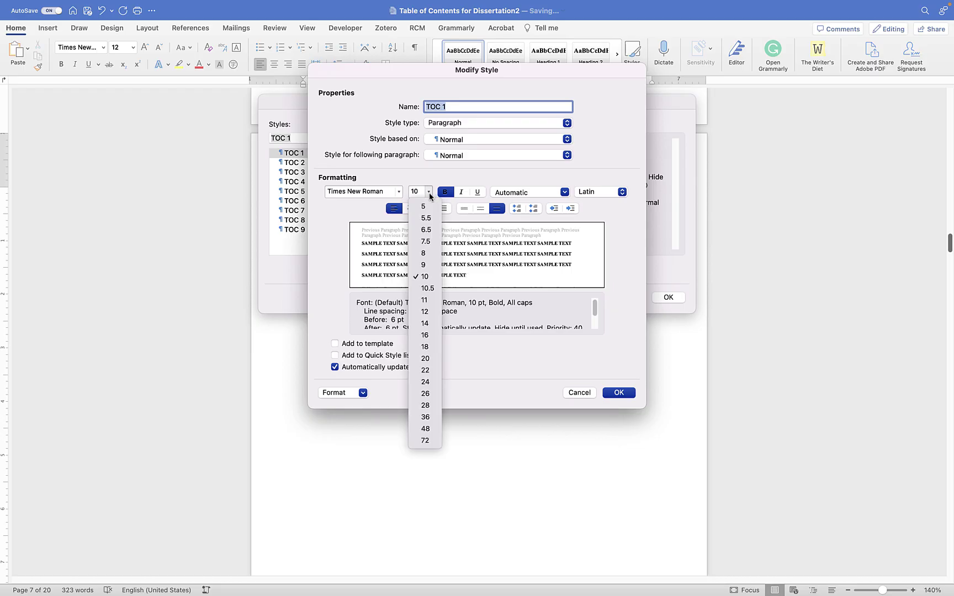
pyautogui.click(426, 311)
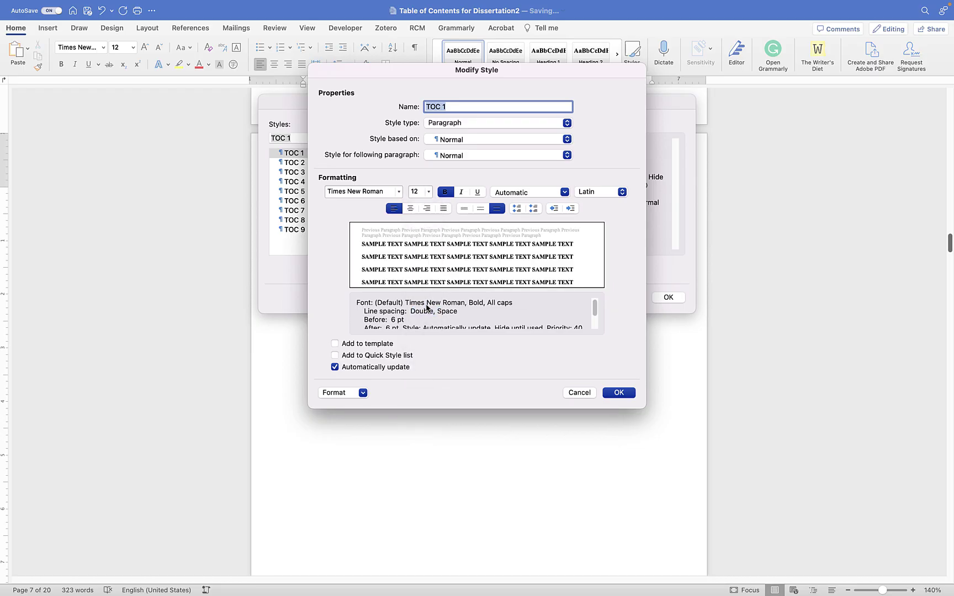
pyautogui.click(623, 396)
pyautogui.click(664, 298)
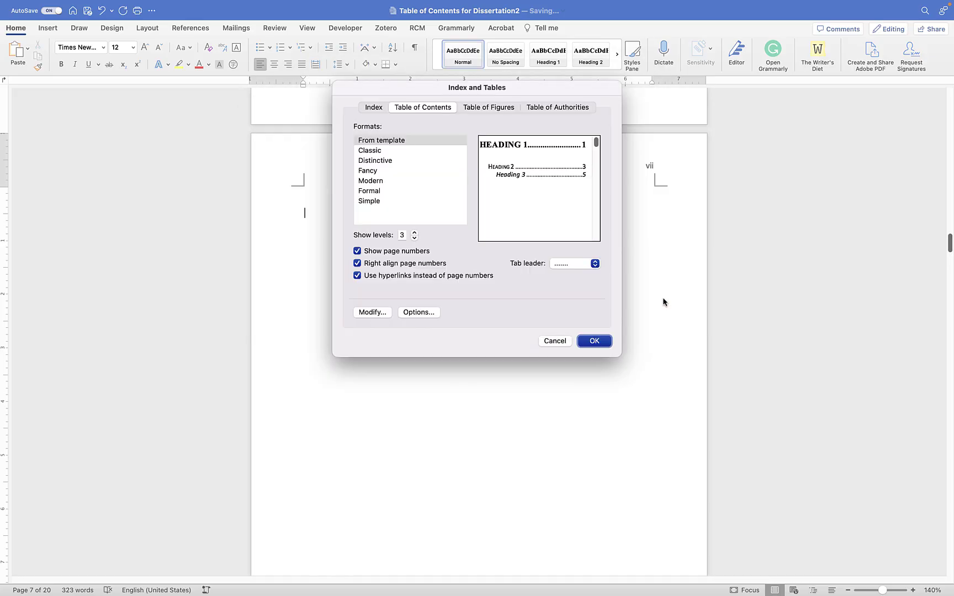
pyautogui.click(601, 342)
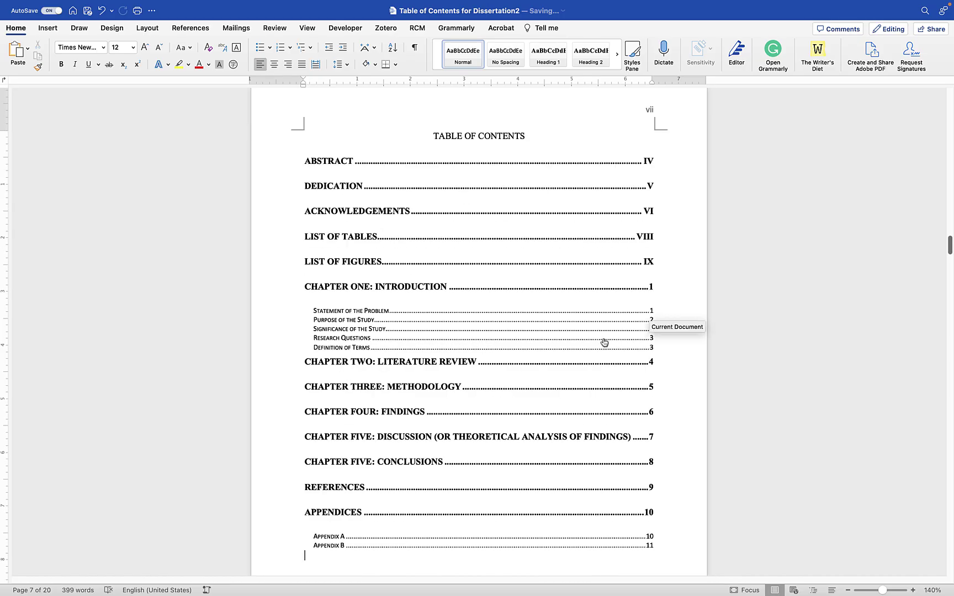
# Make the TABLE OF CONTENTS heading bold
pyautogui.moveTo(530, 136); pyautogui.dragTo(445, 136)
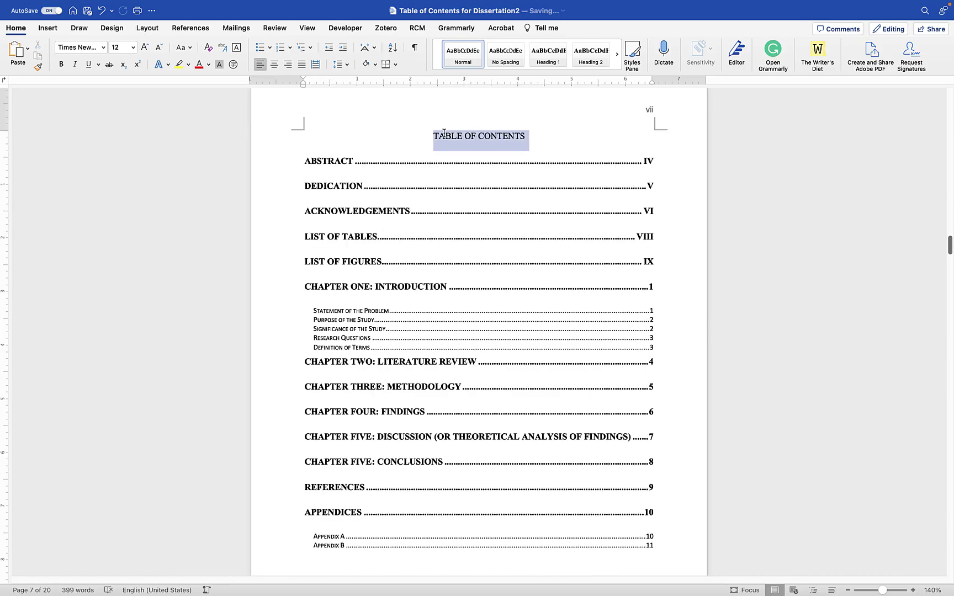
pyautogui.press('super+b')
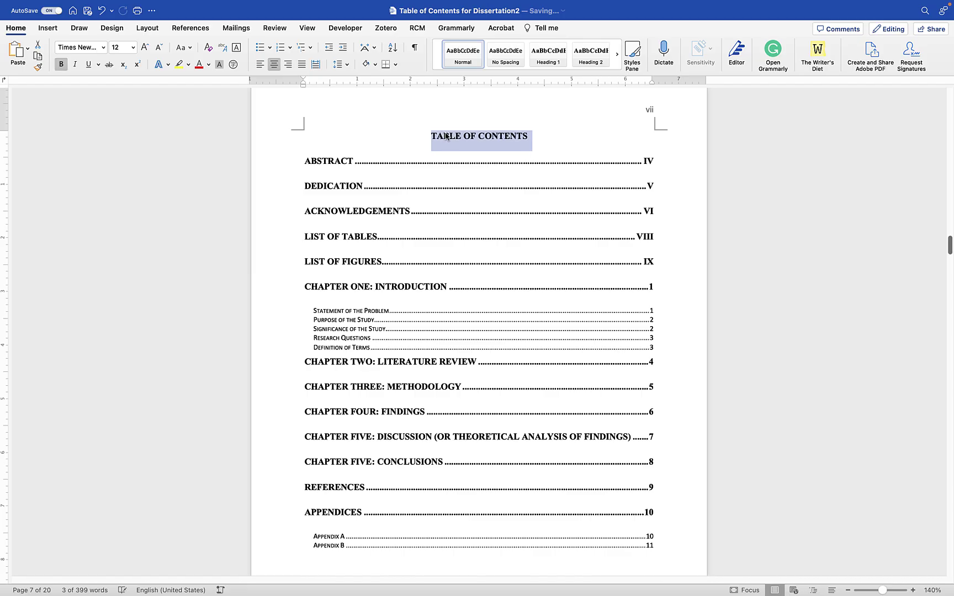
pyautogui.scroll(-3, 465, 243)
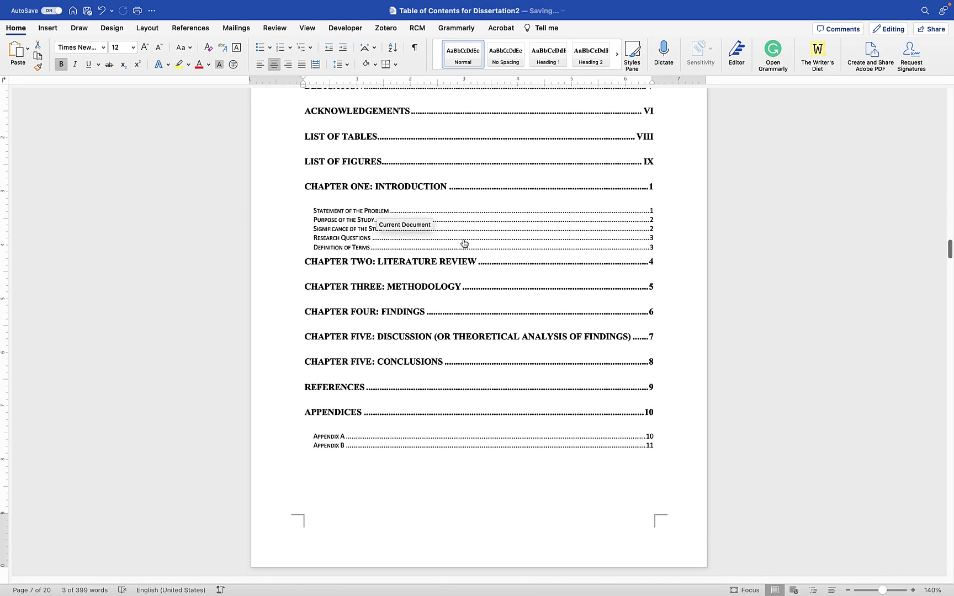
# Insert the caption "Table 1 Participant Demographics" above the empty Chapter Two table using the Table label, and move the title onto its own line
pyautogui.click(356, 137)
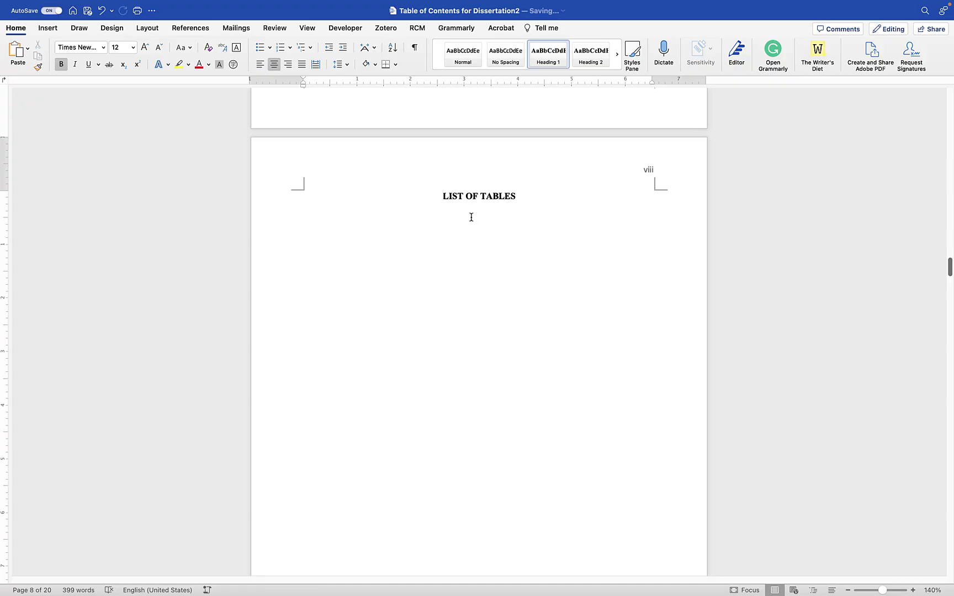
pyautogui.scroll(10, 472, 219)
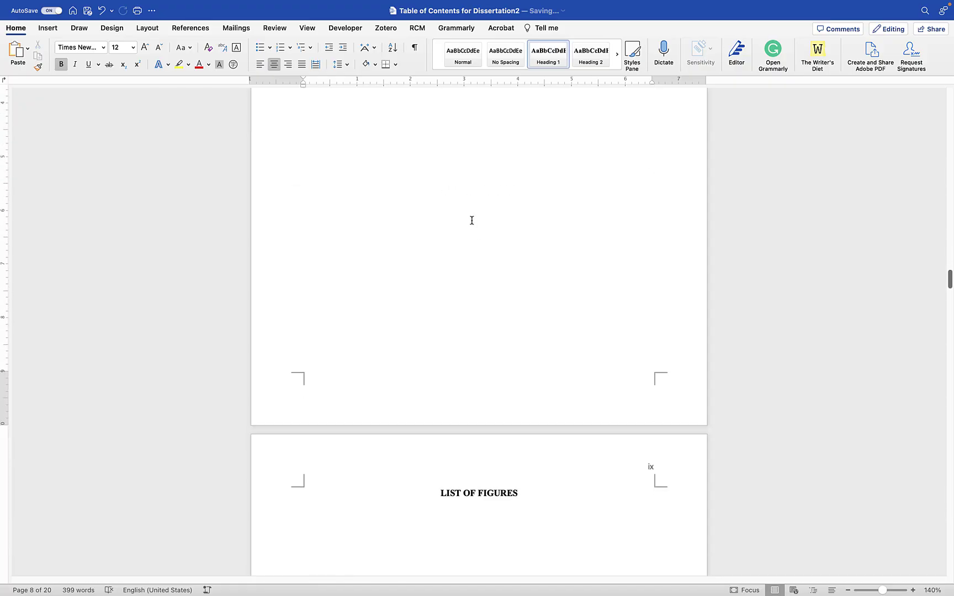
pyautogui.scroll(-15, 472, 220)
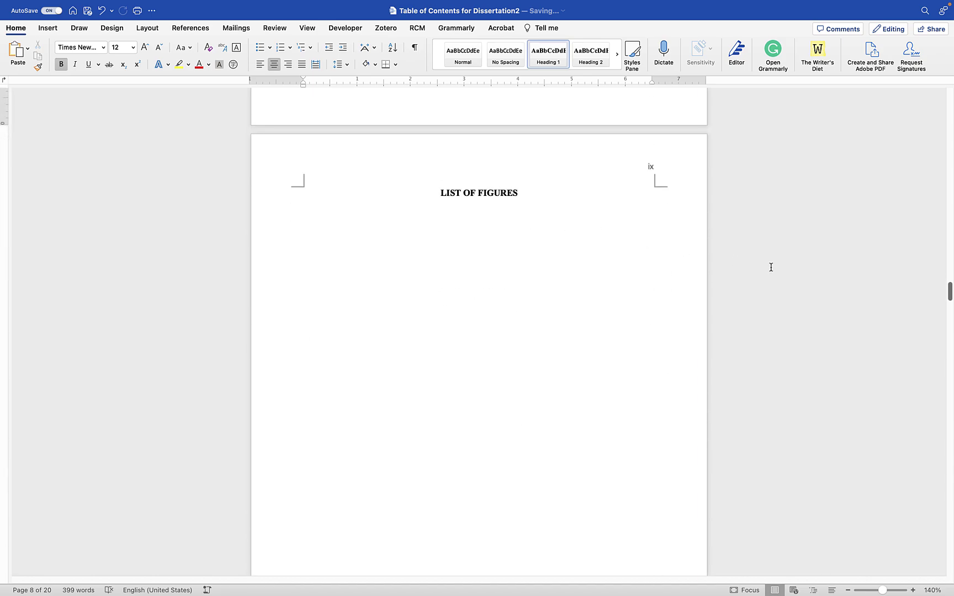
pyautogui.moveTo(950, 291); pyautogui.dragTo(951, 383)
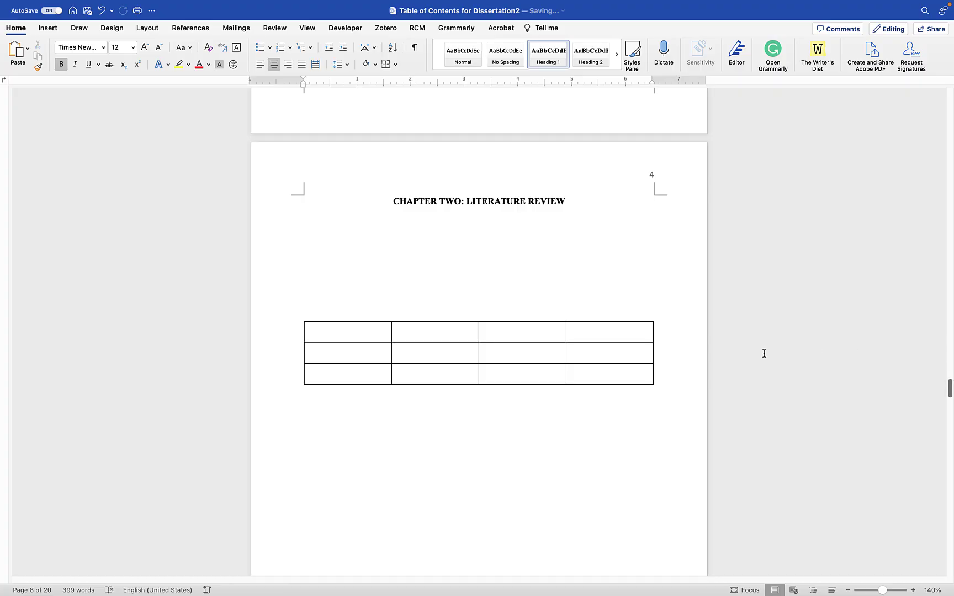
pyautogui.click(547, 348)
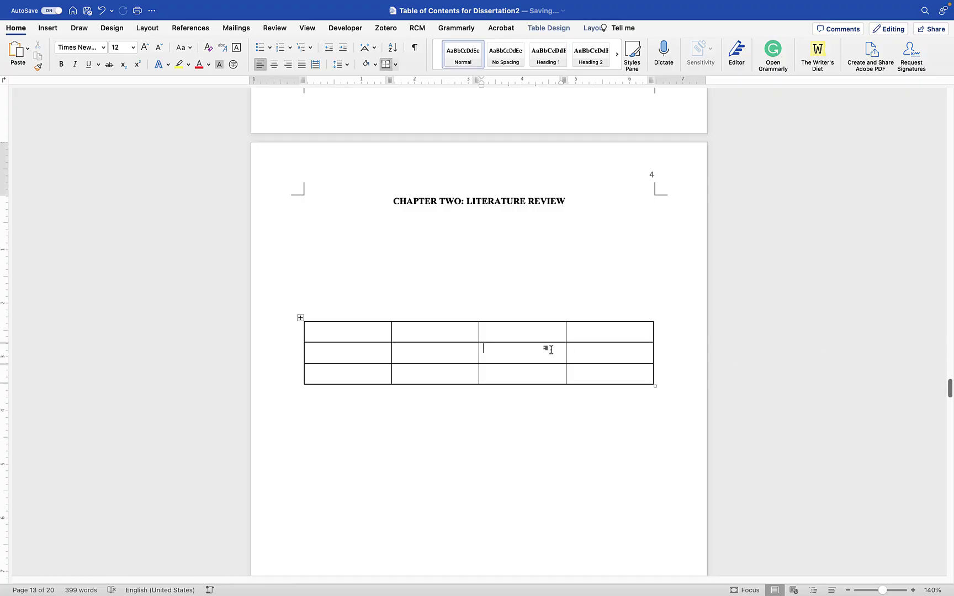
pyautogui.click(300, 318)
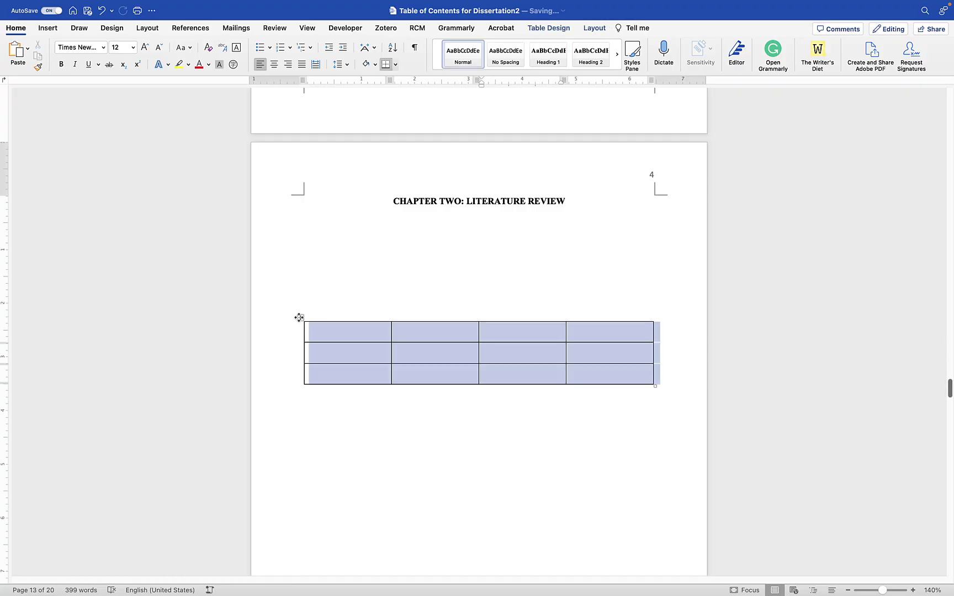
pyautogui.rightClick(342, 341)
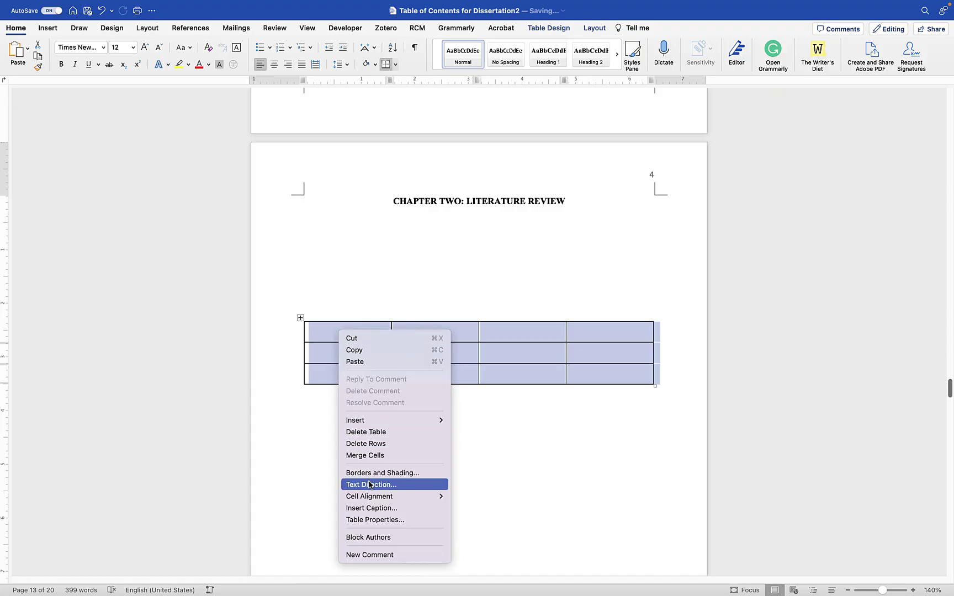
pyautogui.click(370, 509)
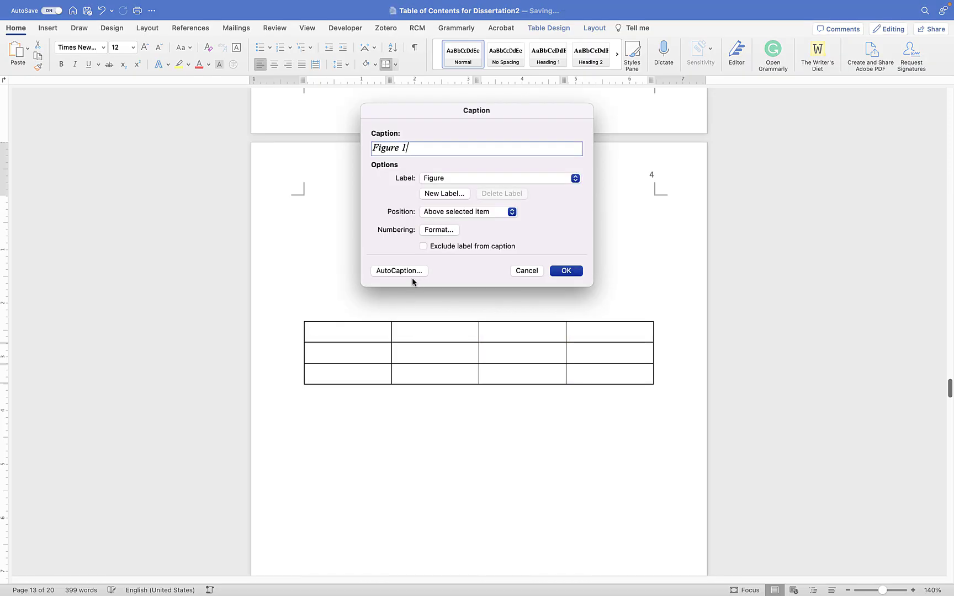
pyautogui.click(436, 178)
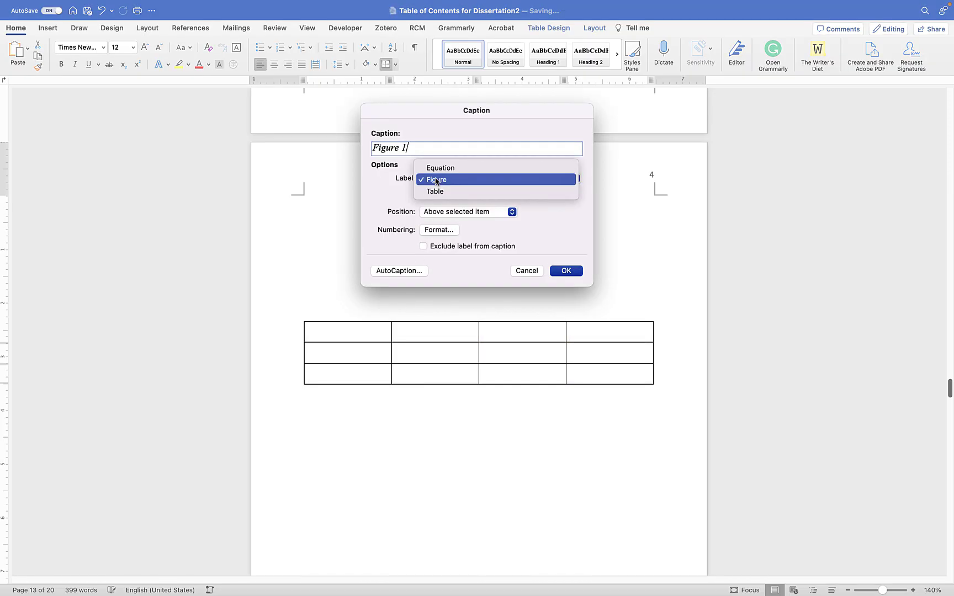
pyautogui.click(435, 190)
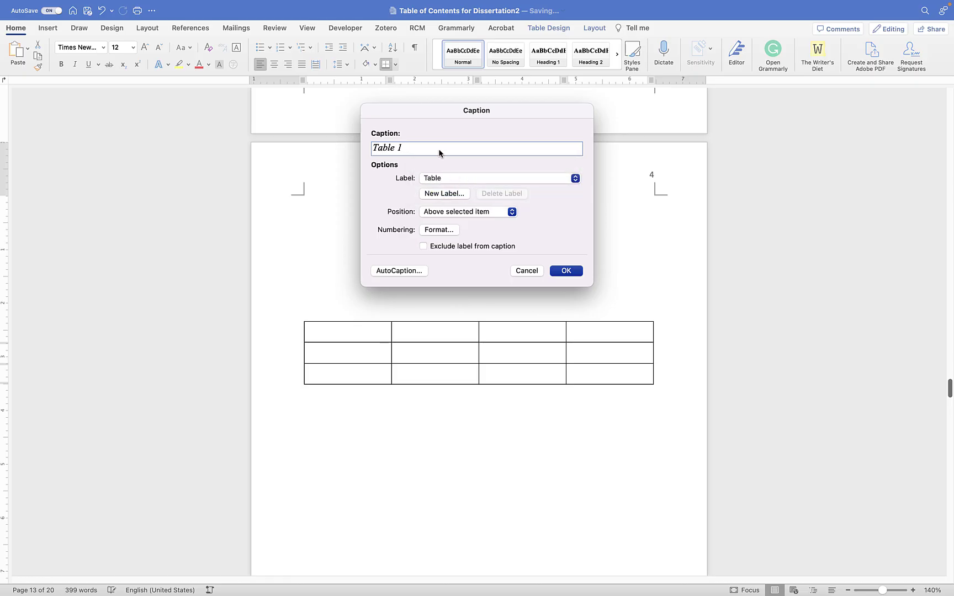
pyautogui.write('Participant Demographics')
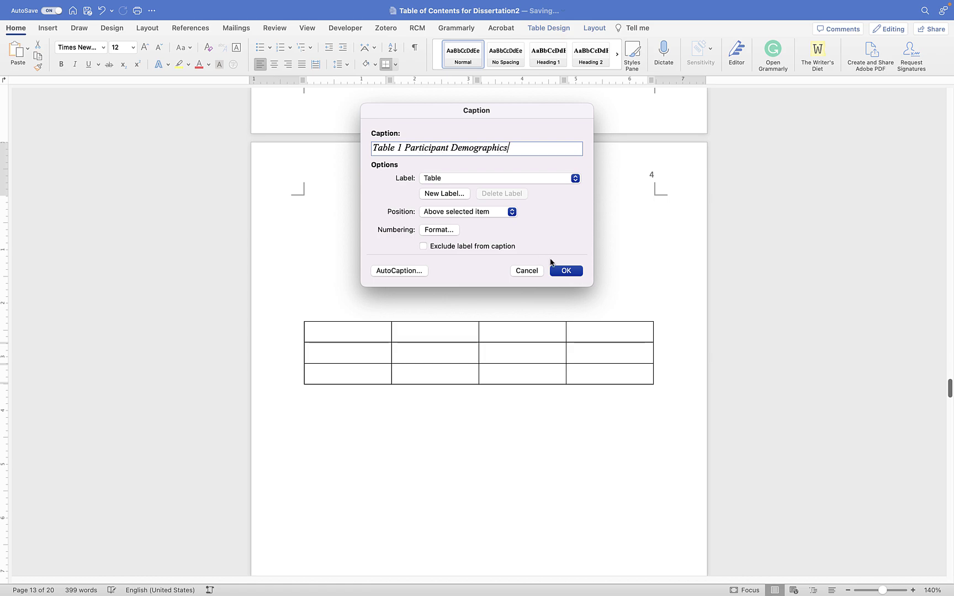
pyautogui.click(566, 270)
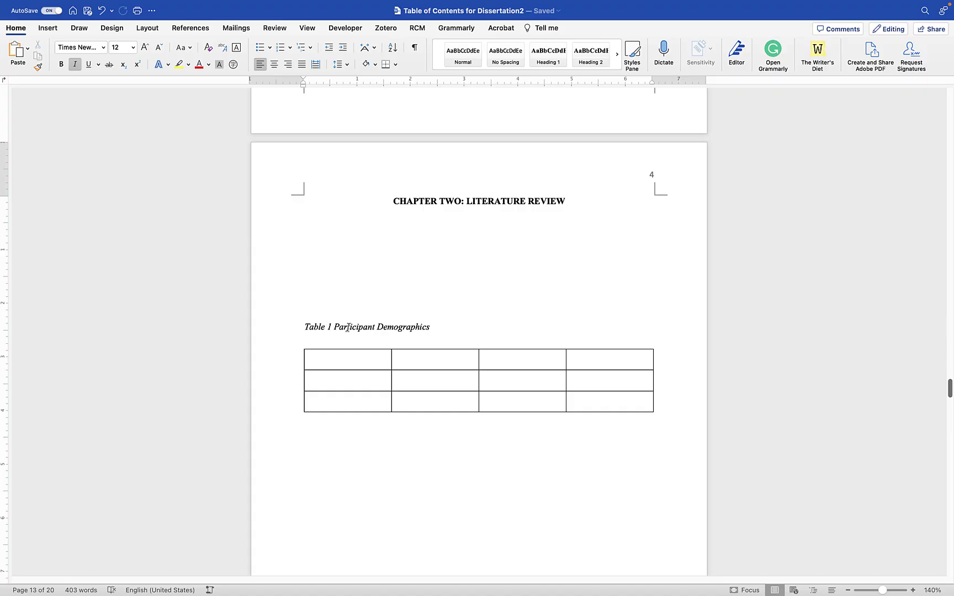
pyautogui.press('Return')
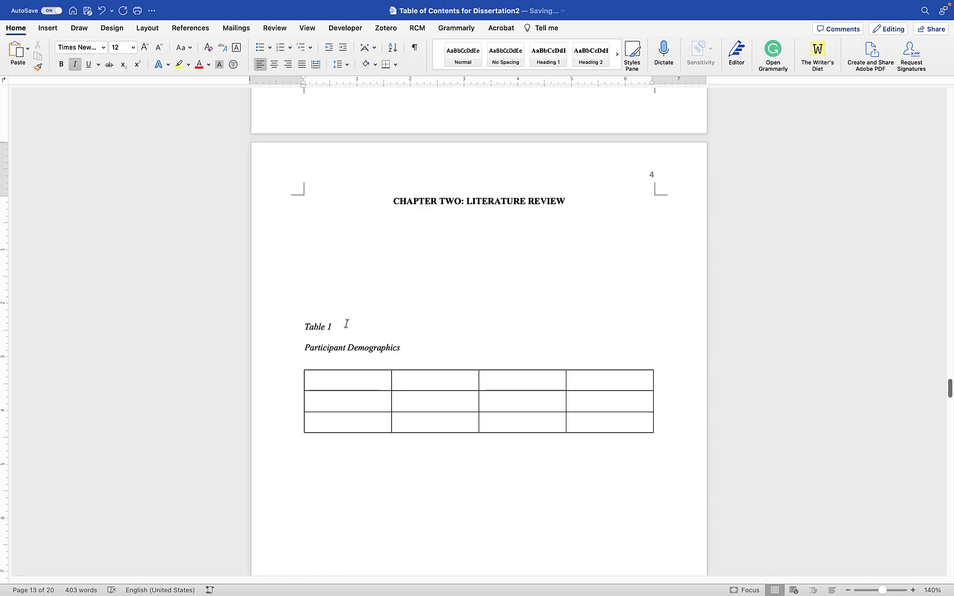
# Insert the caption "Table 2 Participant Profiles" above the Chapter Three table and move the title onto its own line
pyautogui.scroll(-10, 347, 324)
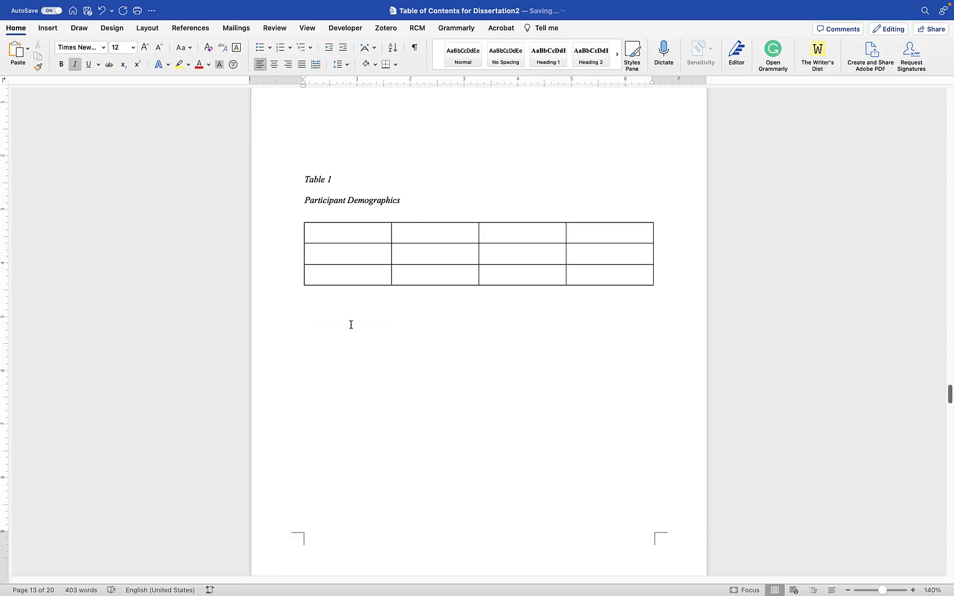
pyautogui.scroll(-6, 350, 325)
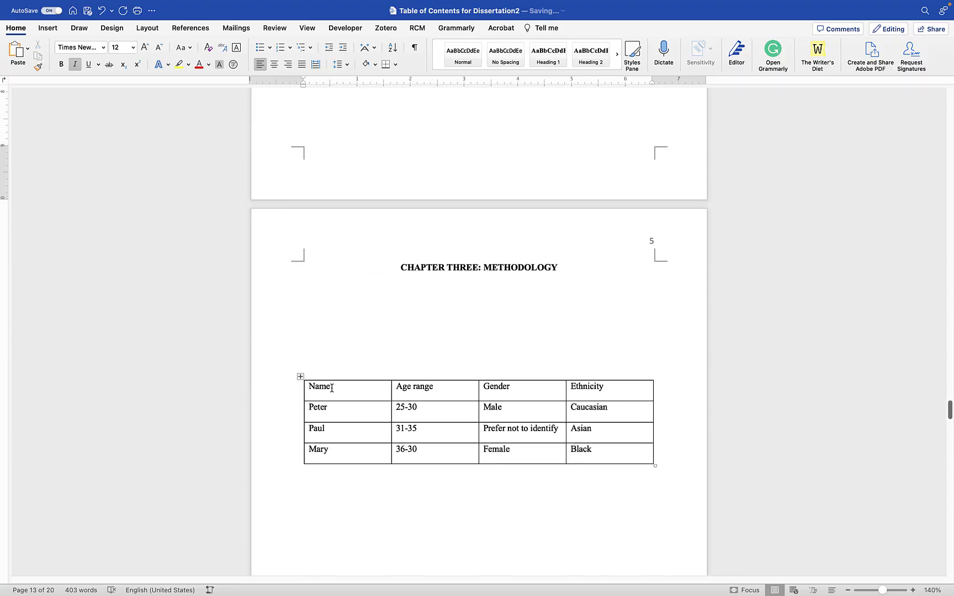
pyautogui.click(301, 377)
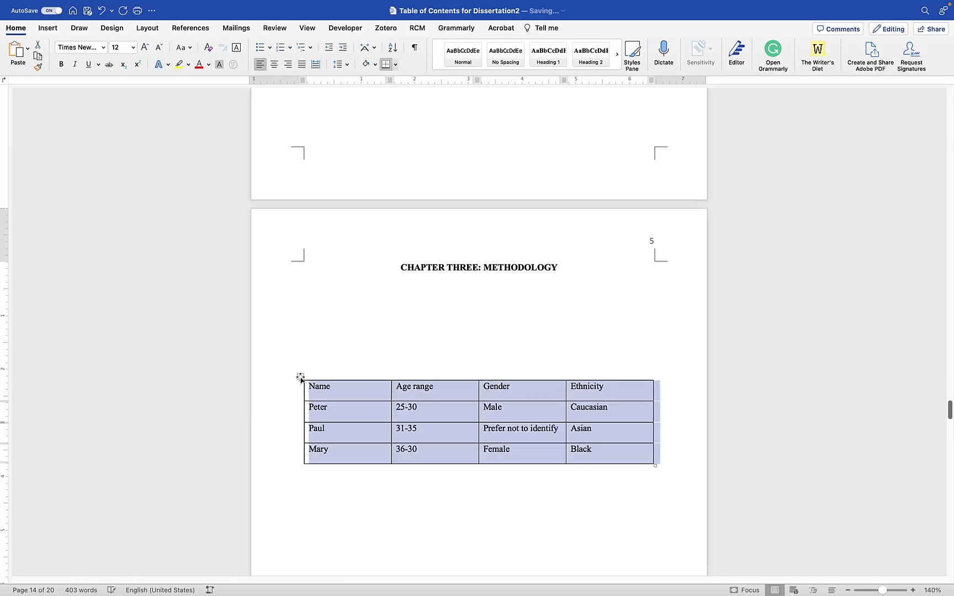
pyautogui.rightClick(339, 395)
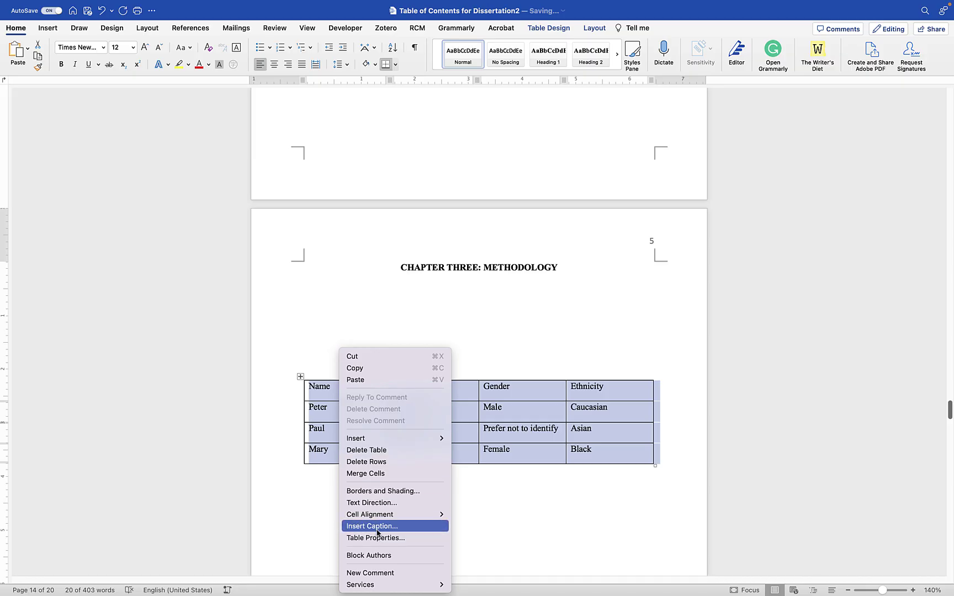
pyautogui.moveTo(380, 515)
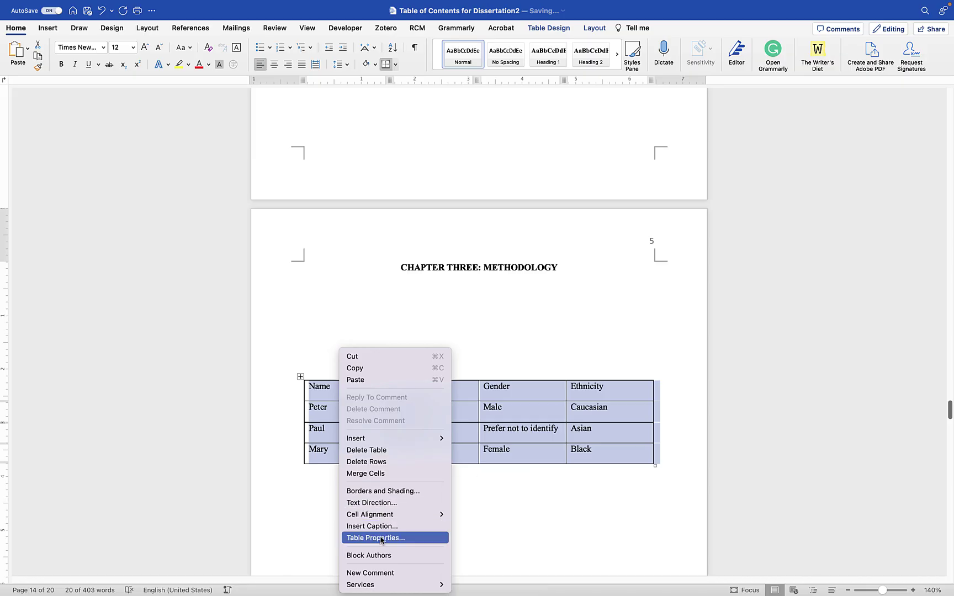
pyautogui.click(380, 527)
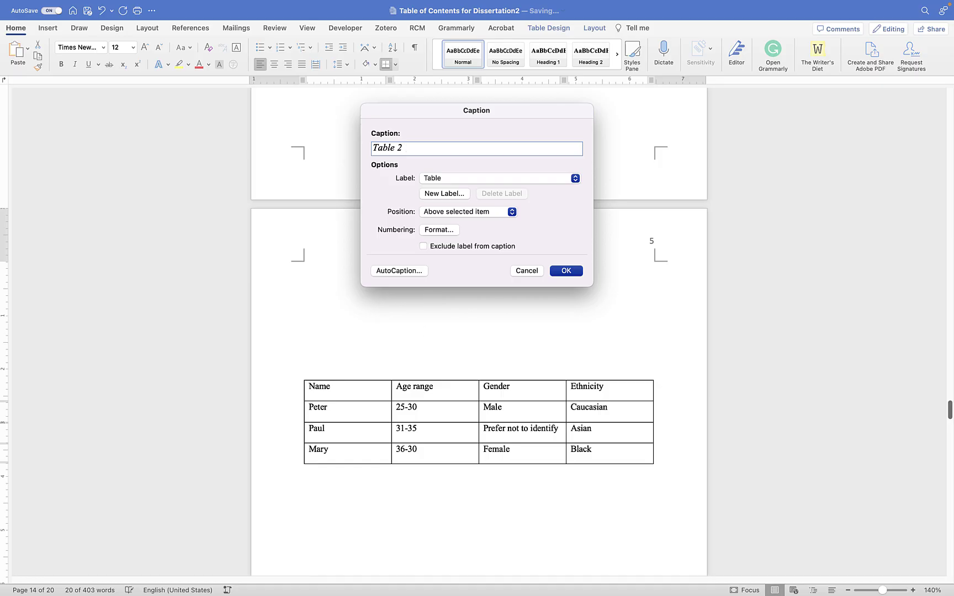
pyautogui.write('Participant Profiles')
pyautogui.click(564, 273)
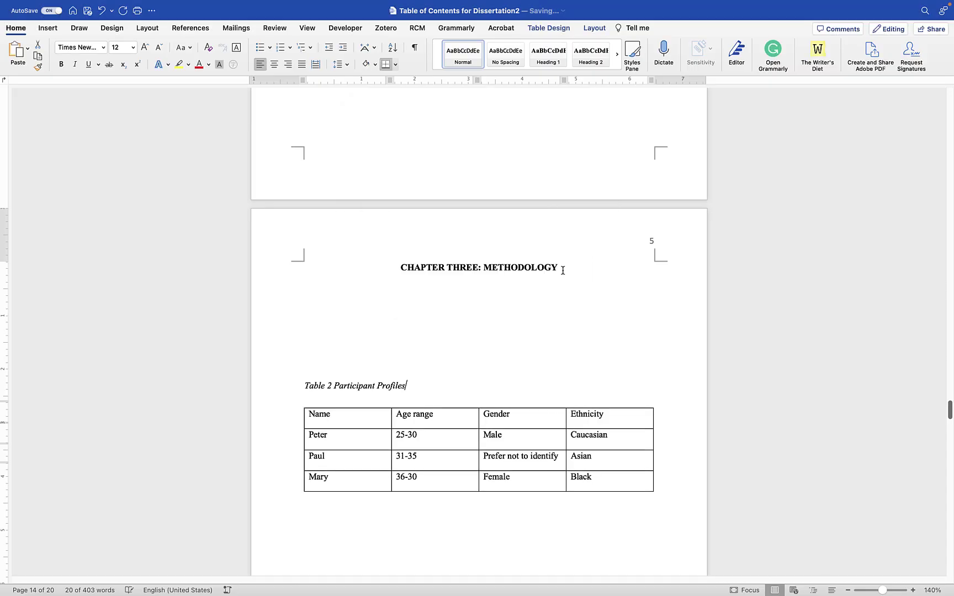
pyautogui.click(336, 386)
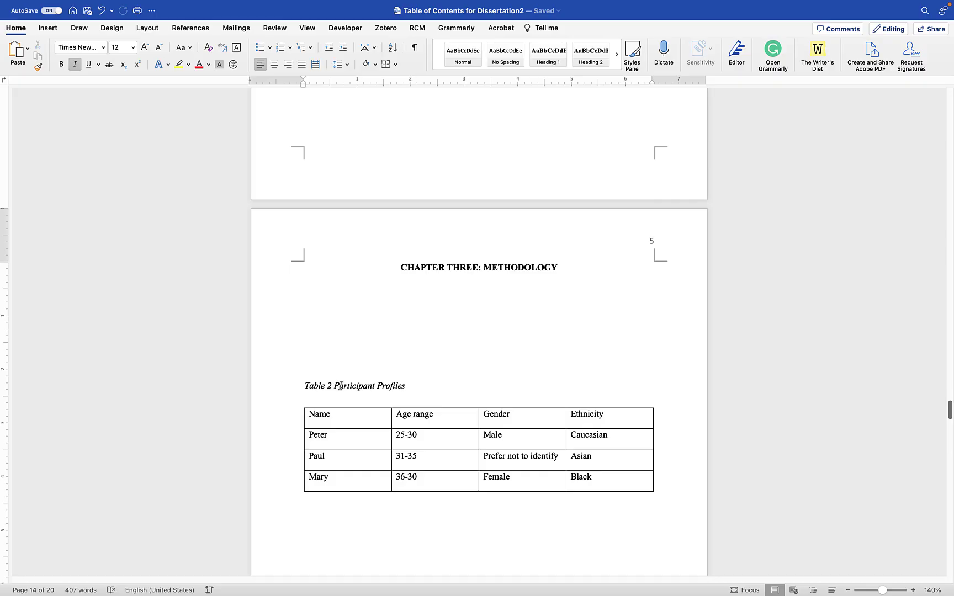
pyautogui.press('Return')
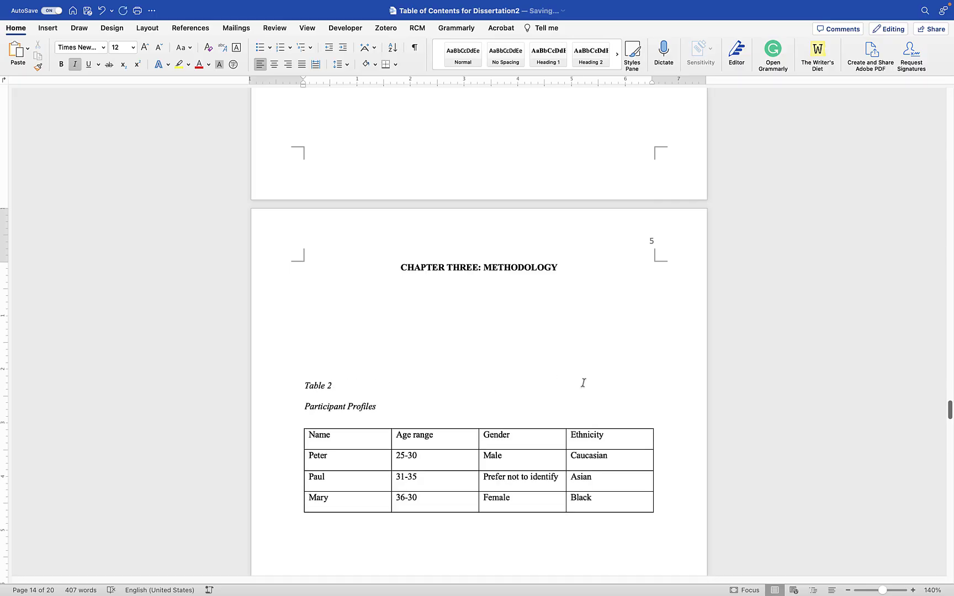
# Insert an automatic list of the Table captions below the LIST OF TABLES heading, checking and keeping the Table of Figures style
pyautogui.moveTo(949, 414); pyautogui.dragTo(933, 266)
pyautogui.click(511, 293)
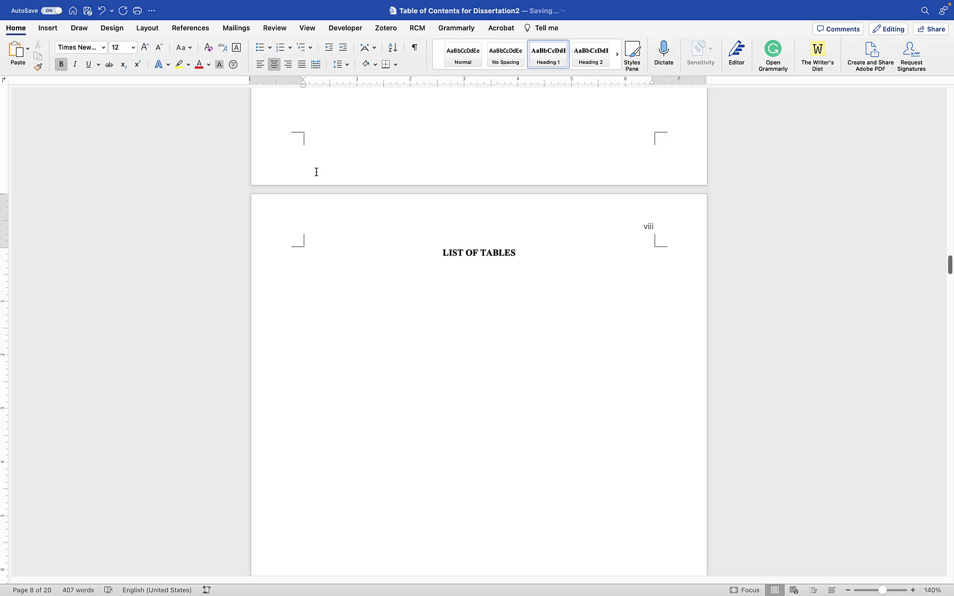
pyautogui.click(138, 6)
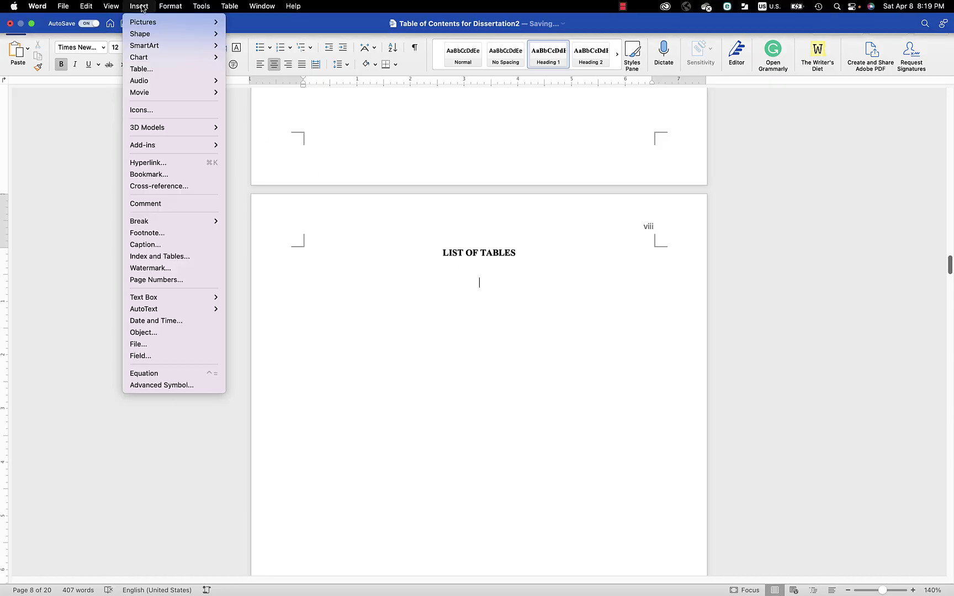
pyautogui.click(154, 257)
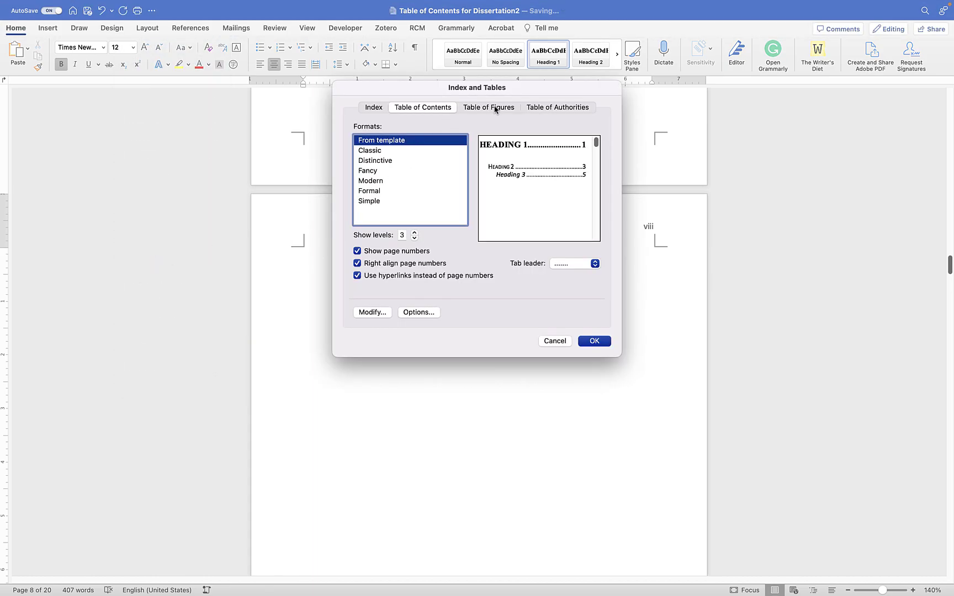
pyautogui.click(494, 108)
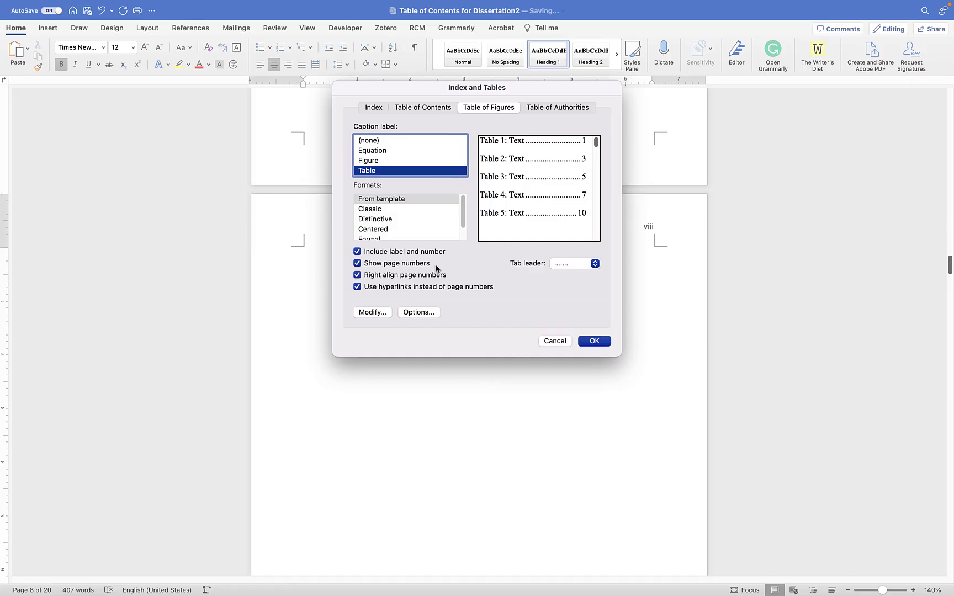
pyautogui.click(369, 312)
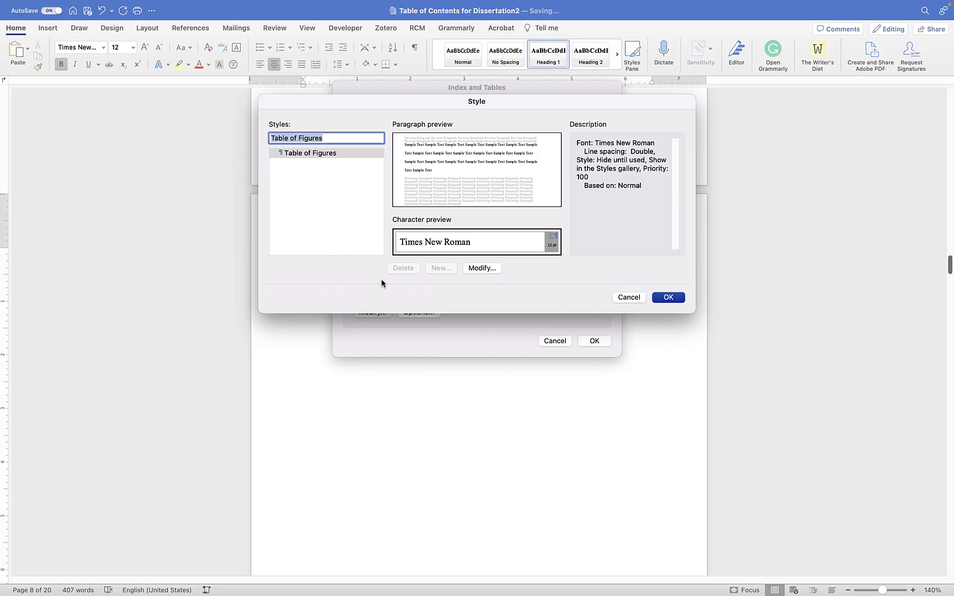
pyautogui.click(475, 268)
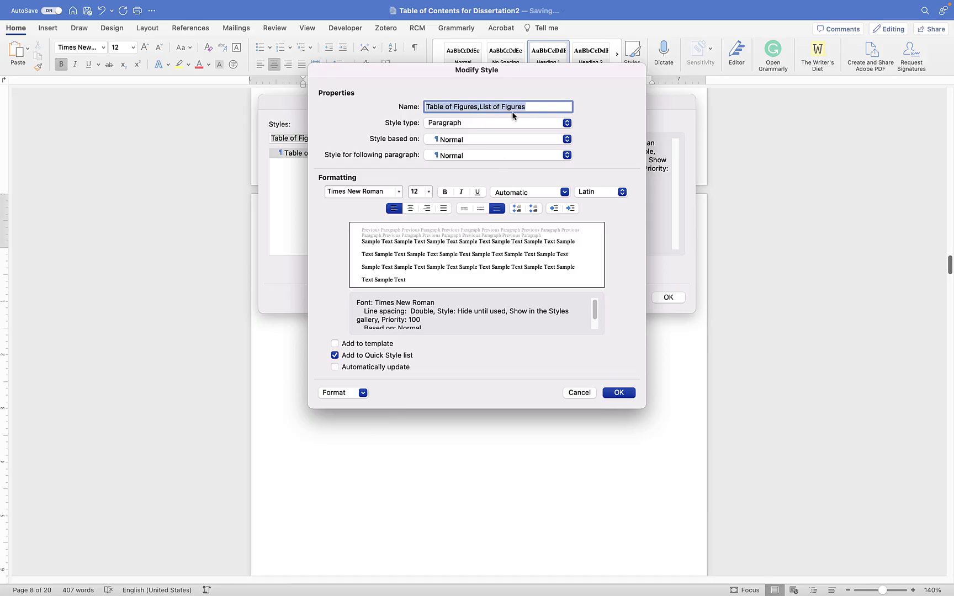
pyautogui.click(618, 392)
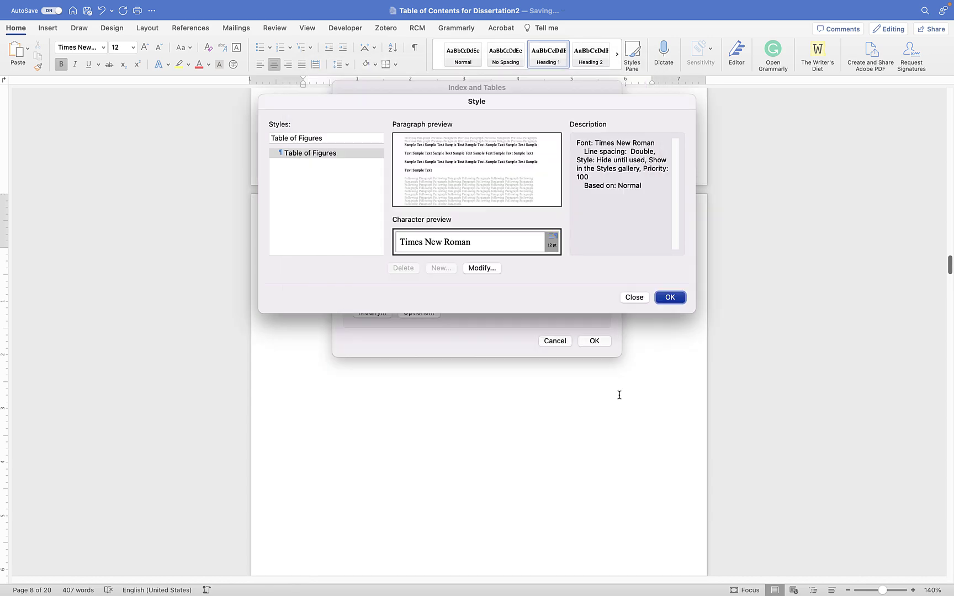
pyautogui.click(676, 298)
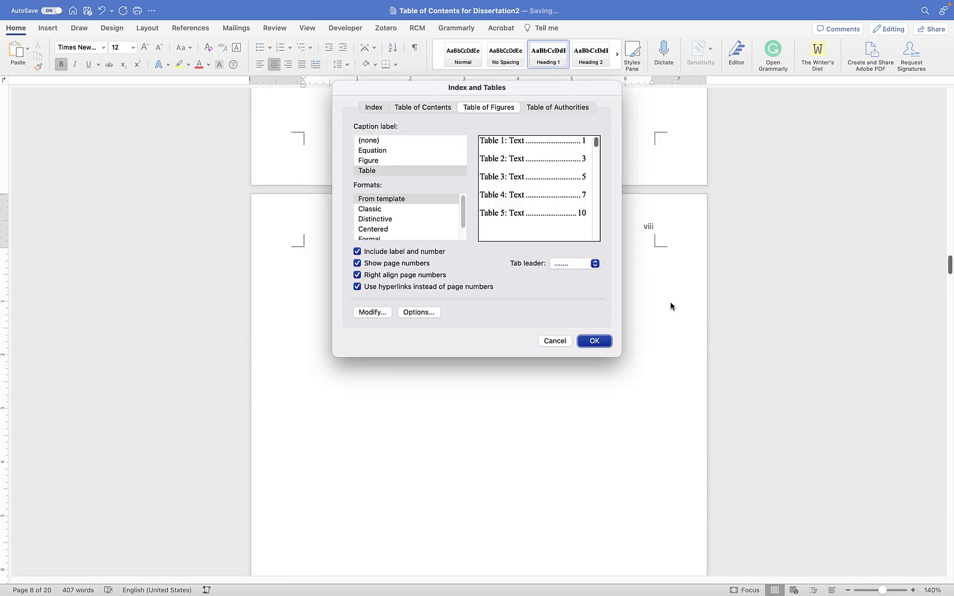
pyautogui.click(604, 342)
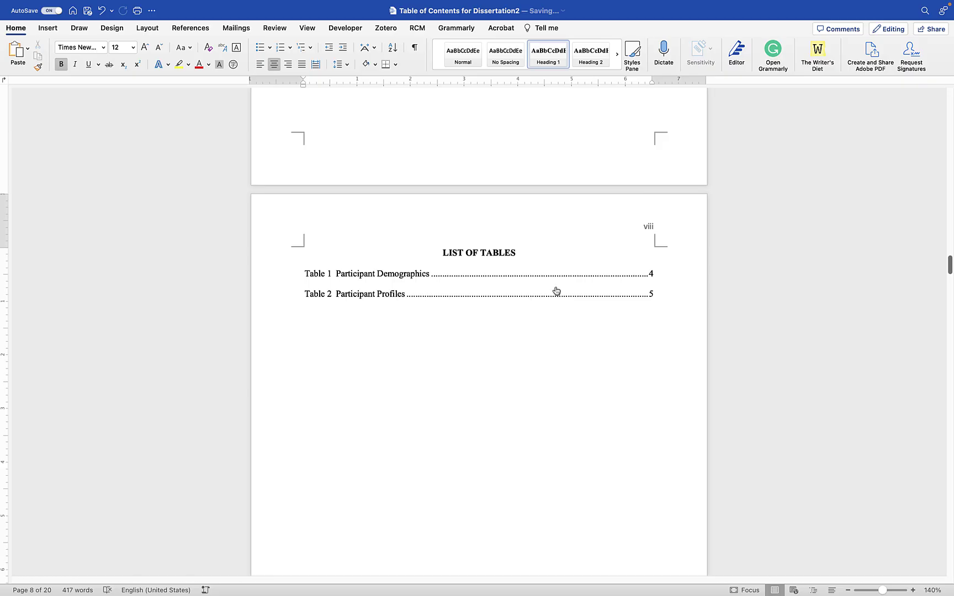
# Insert the left-aligned caption "Figure 1 Theory" above the Chapter Four picture and move the title onto its own line
pyautogui.moveTo(950, 265); pyautogui.dragTo(948, 439)
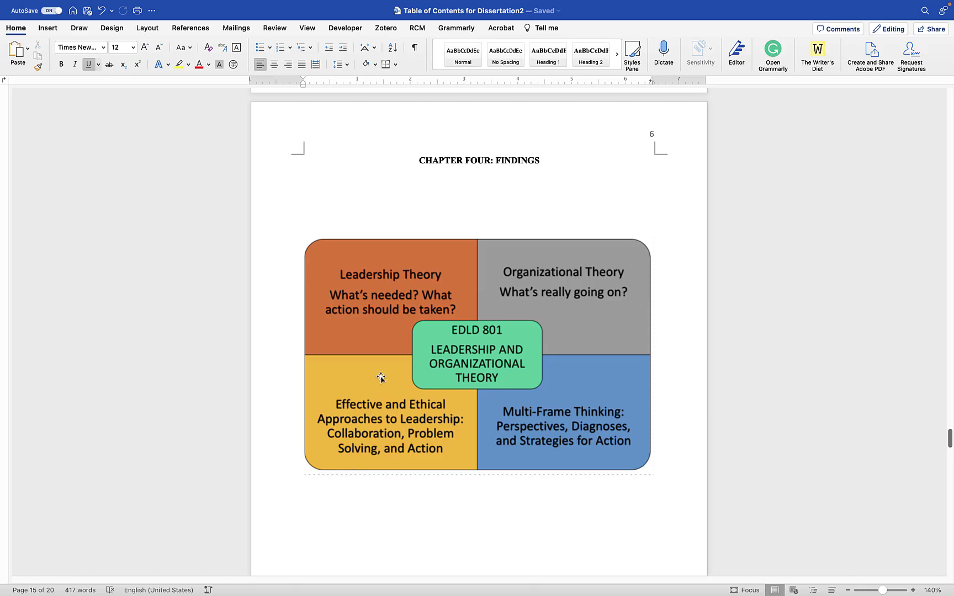
pyautogui.click(392, 328)
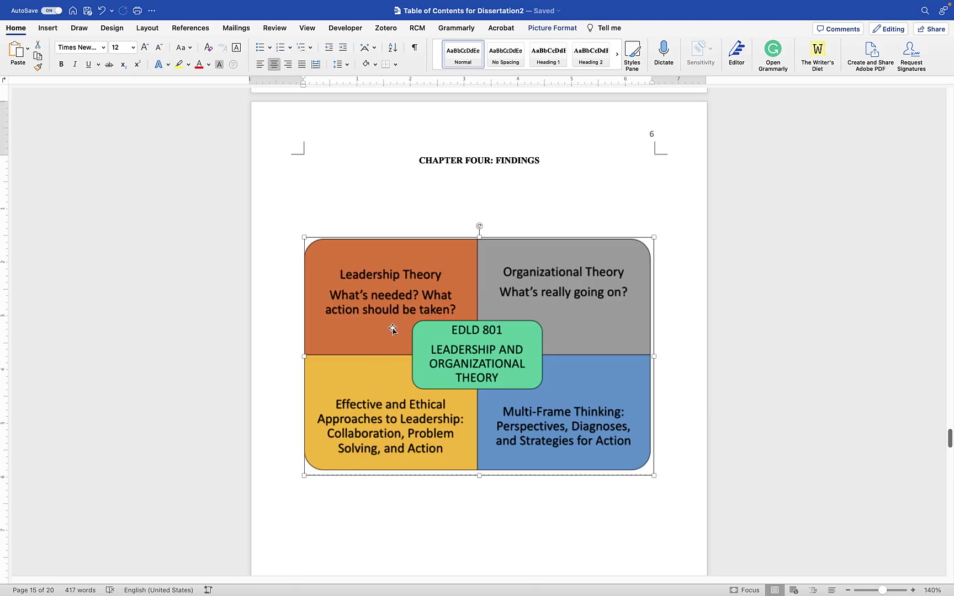
pyautogui.rightClick(378, 318)
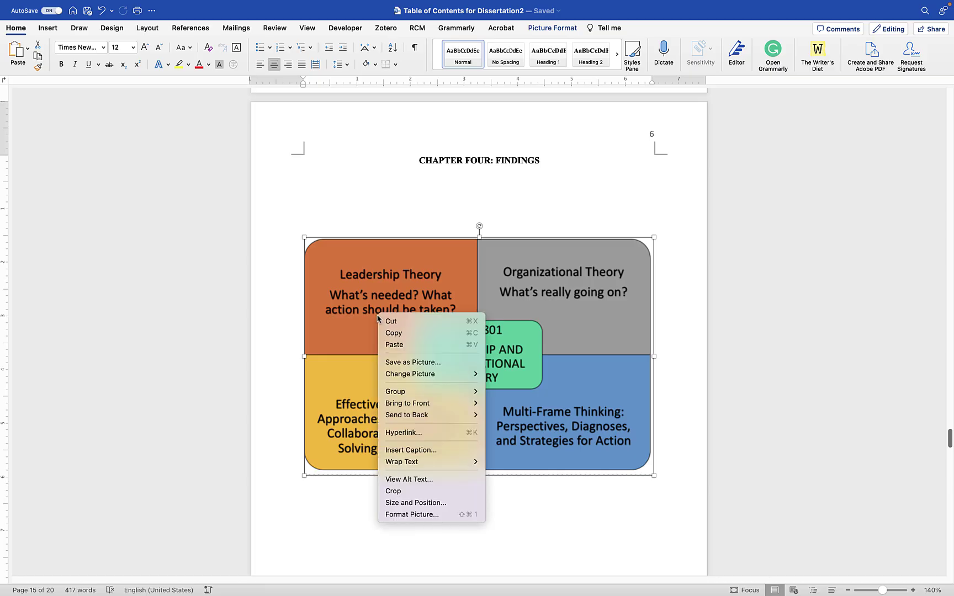
pyautogui.click(412, 450)
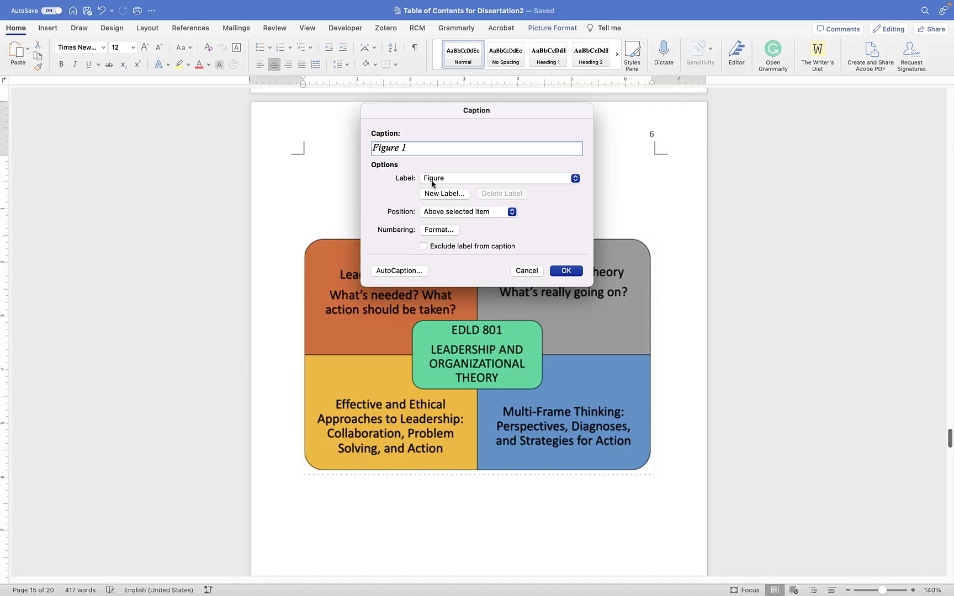
pyautogui.click(432, 179)
pyautogui.click(434, 179)
pyautogui.write('Theory')
pyautogui.click(556, 271)
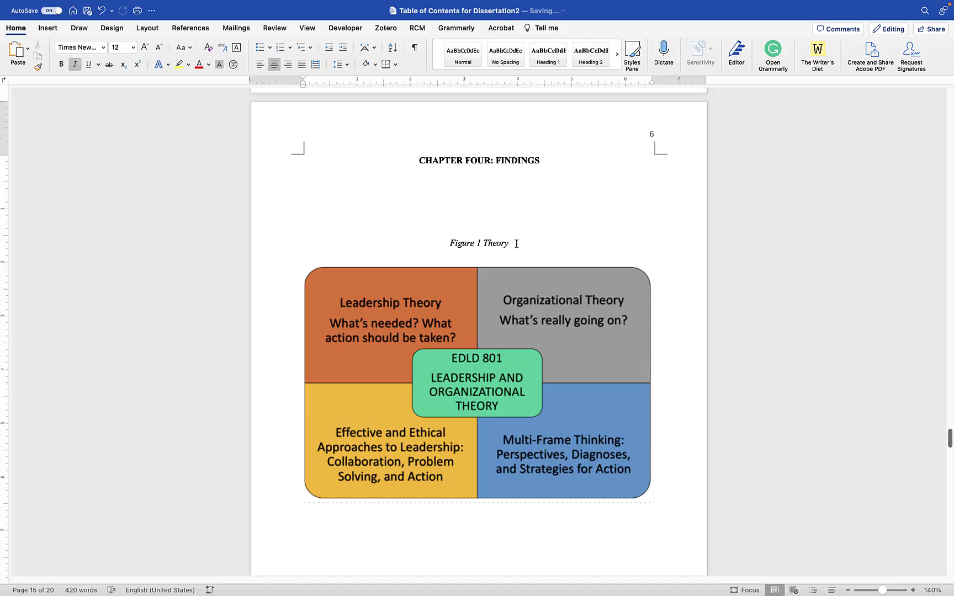
pyautogui.click(259, 67)
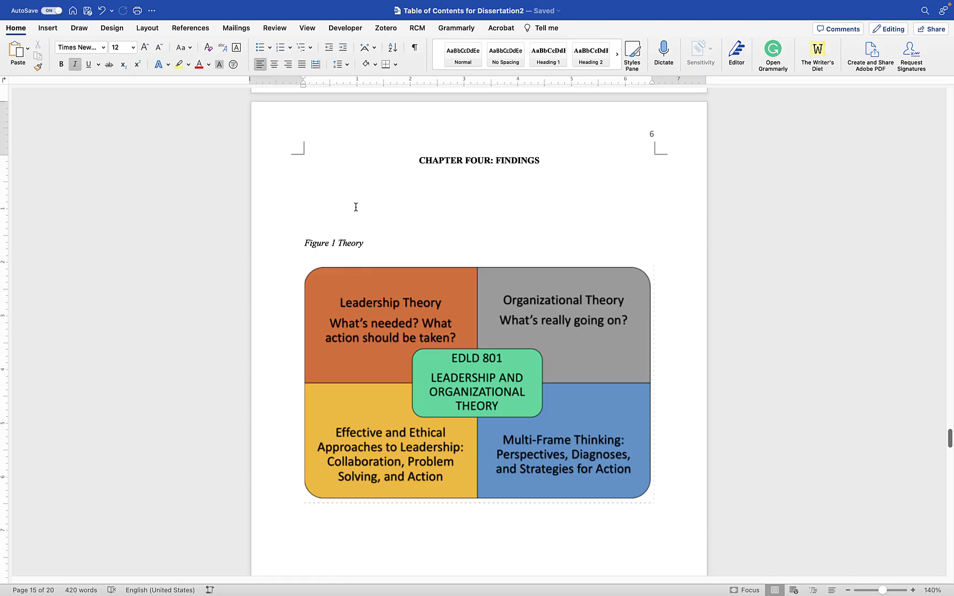
pyautogui.press('Return')
# Insert the caption "Figure 2 Framework" above the Chapter Five SmartArt graphic and move the title onto its own line
pyautogui.scroll(-10, 354, 205)
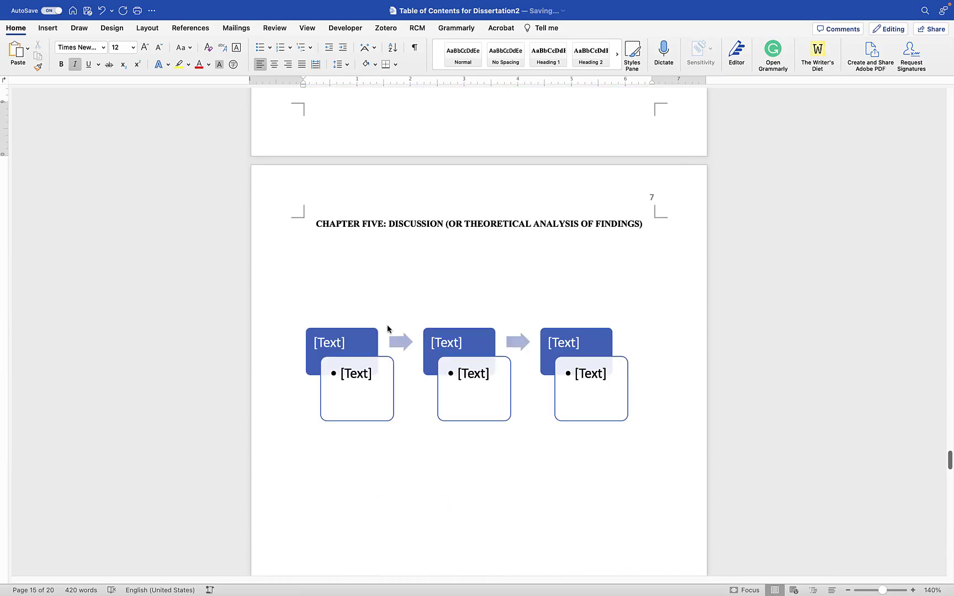
pyautogui.click(387, 327)
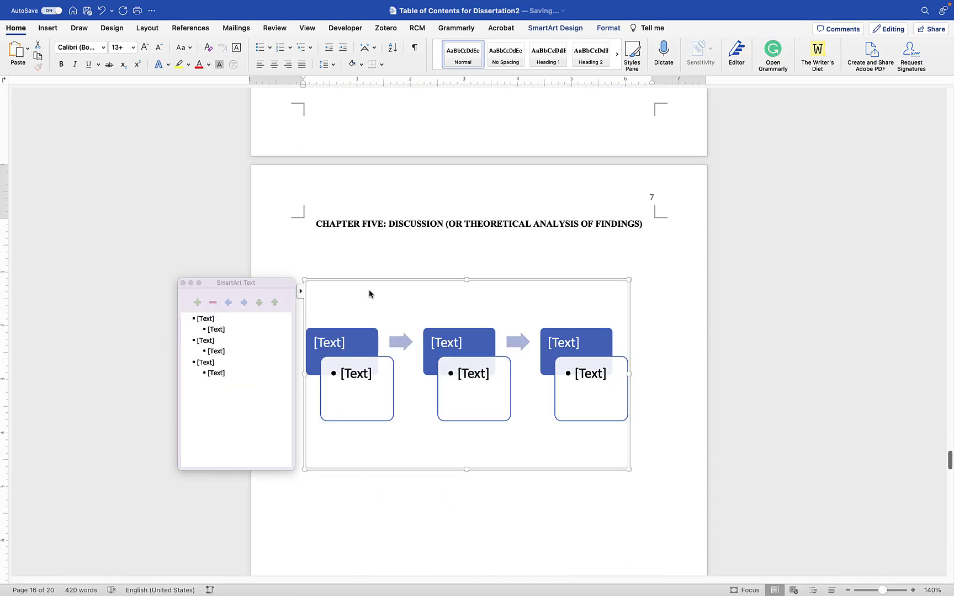
pyautogui.click(360, 342)
pyautogui.click(456, 343)
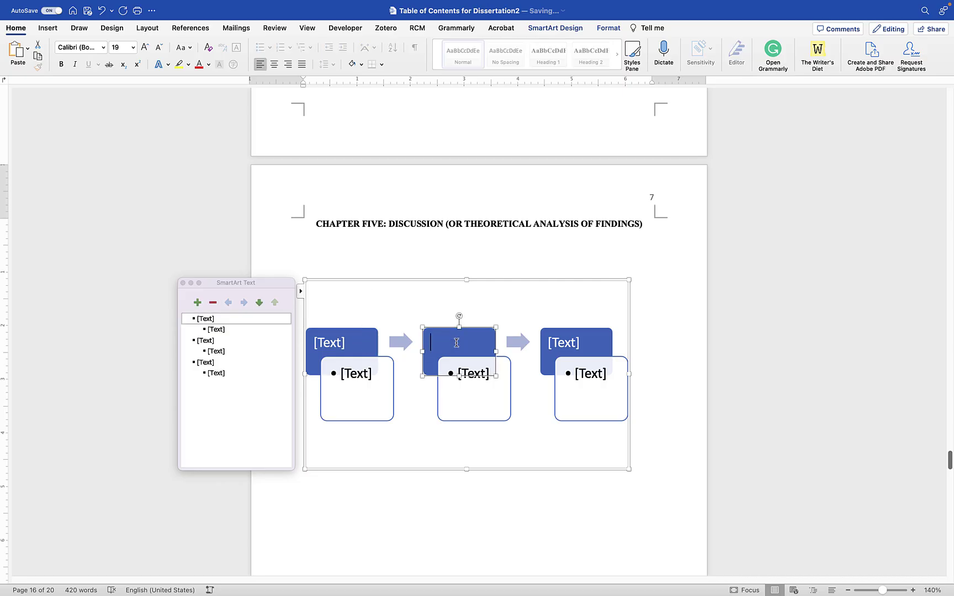
pyautogui.click(395, 280)
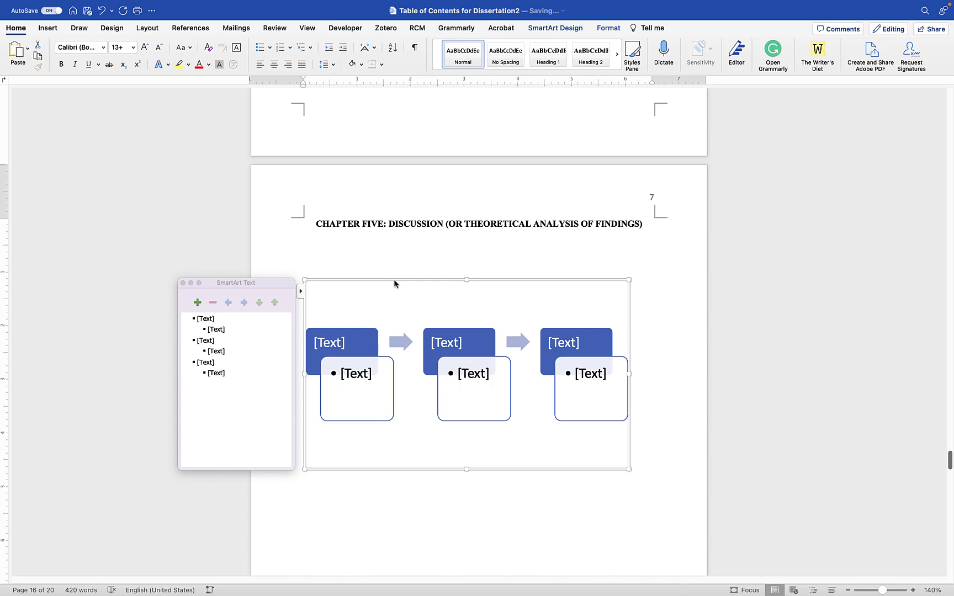
pyautogui.rightClick(393, 293)
pyautogui.moveTo(397, 343)
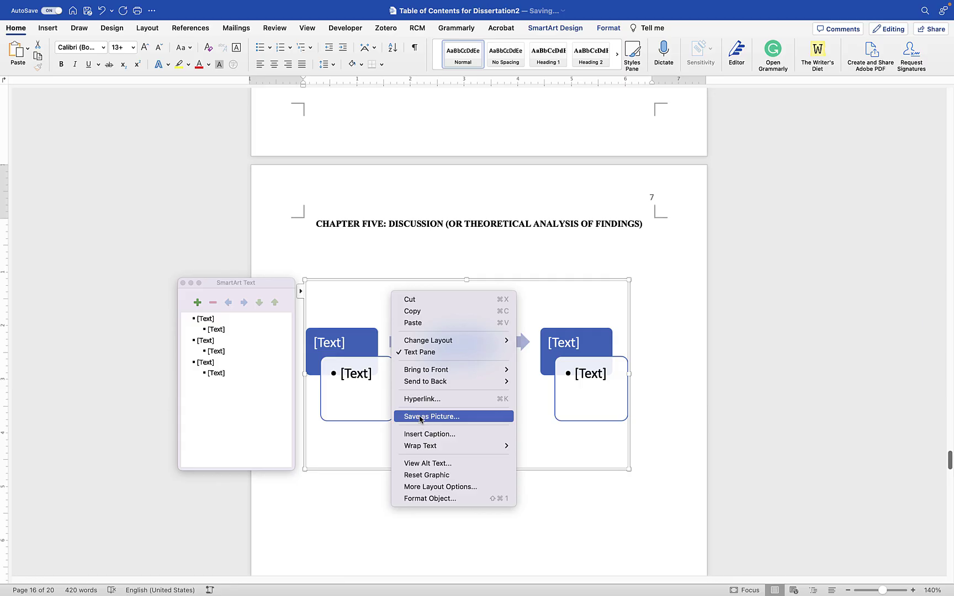
pyautogui.click(420, 435)
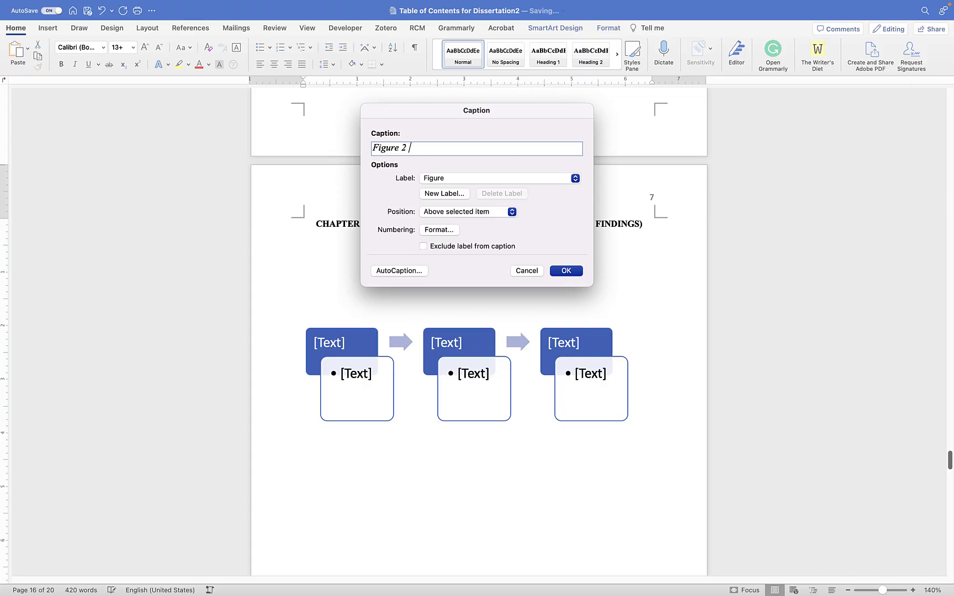
pyautogui.write('Framework')
pyautogui.click(567, 271)
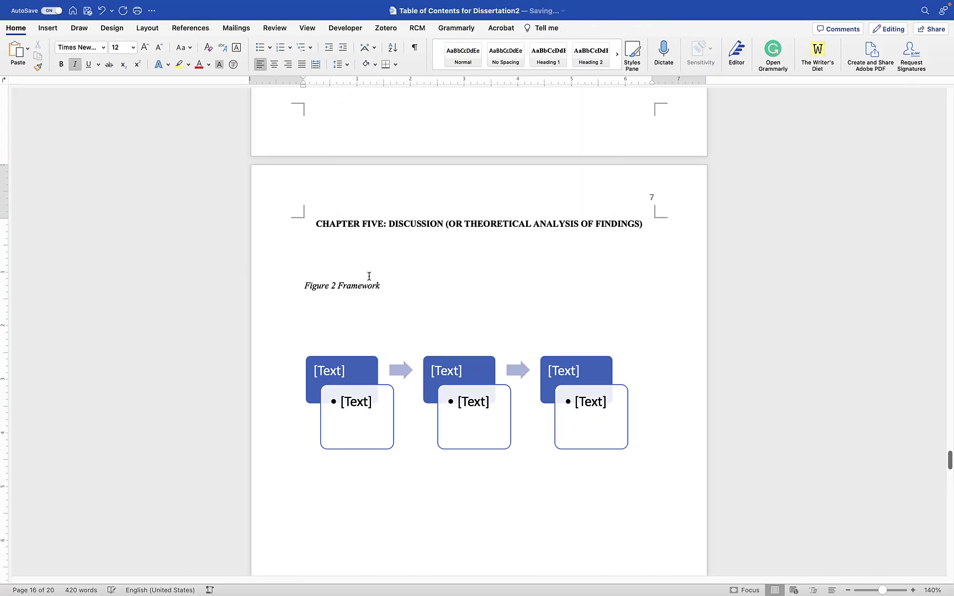
pyautogui.click(338, 286)
pyautogui.press('Return')
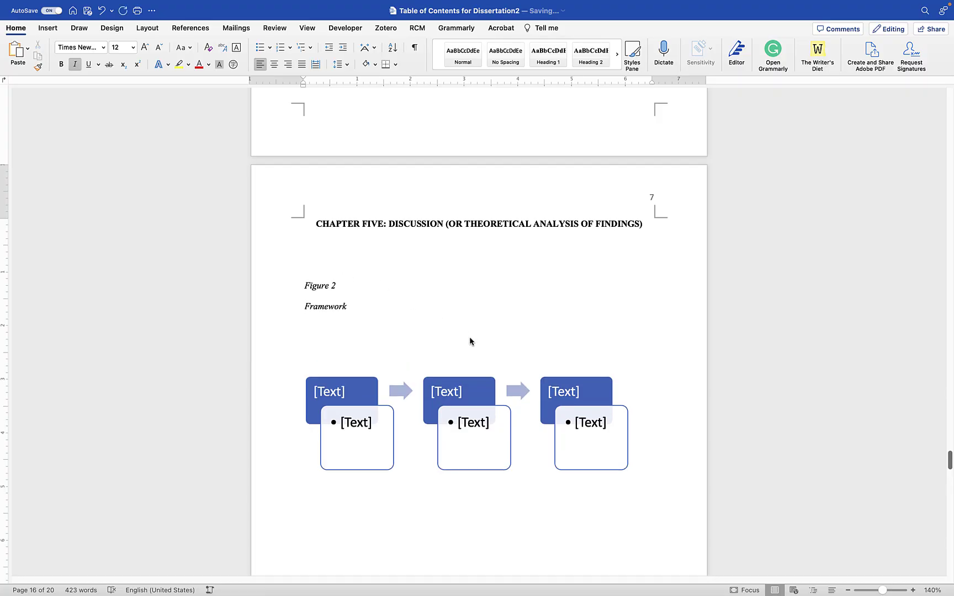
# Insert an automatic list of the Figure captions below the LIST OF FIGURES heading, checking and keeping the Table of Figures style
pyautogui.scroll(20, 473, 341)
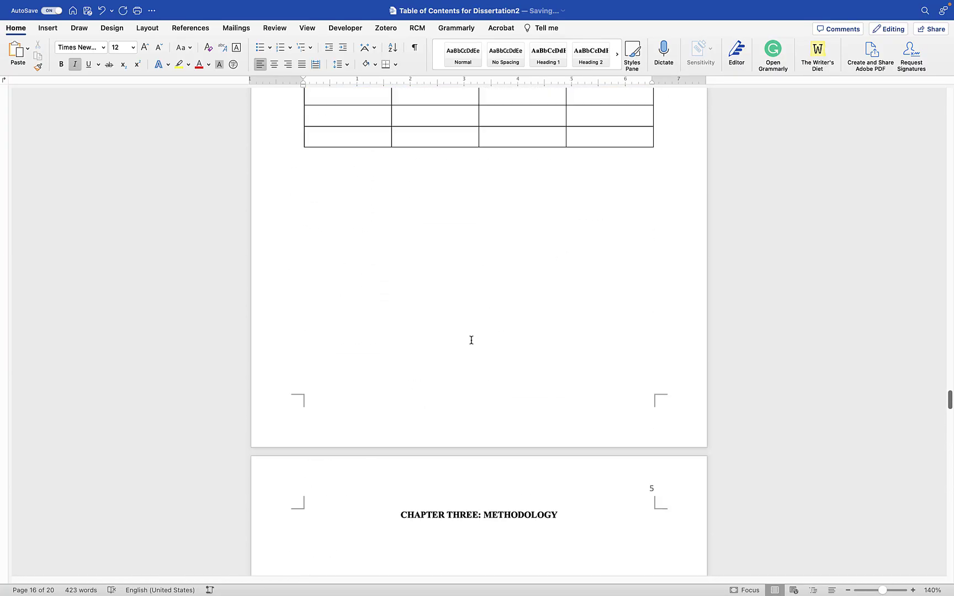
pyautogui.scroll(20, 472, 342)
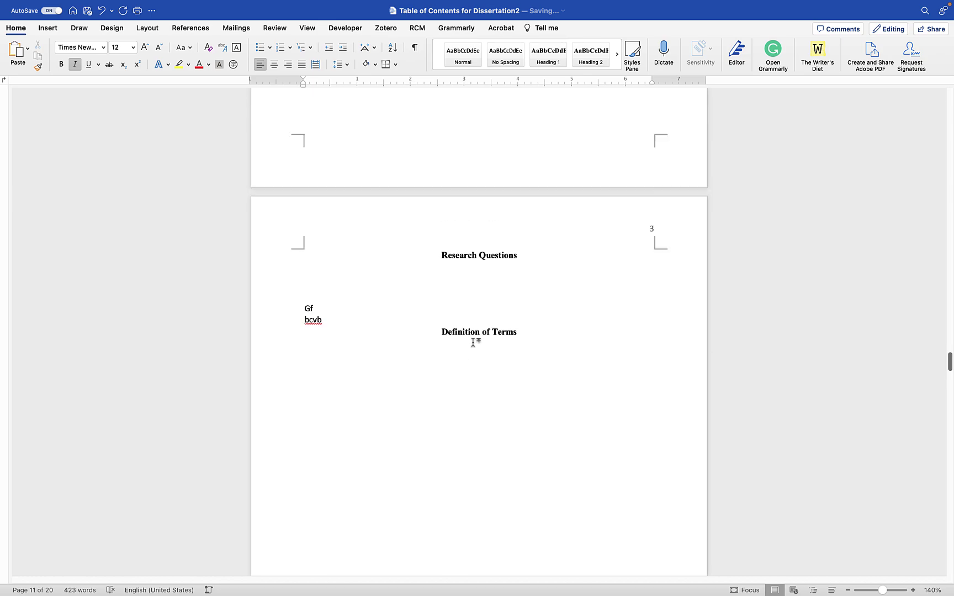
pyautogui.scroll(15, 472, 343)
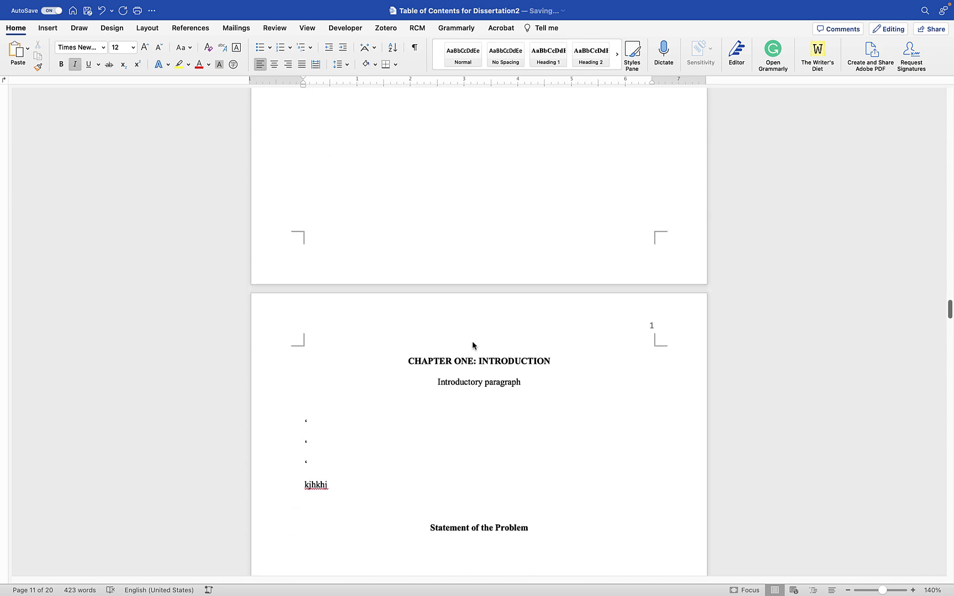
pyautogui.scroll(10, 473, 342)
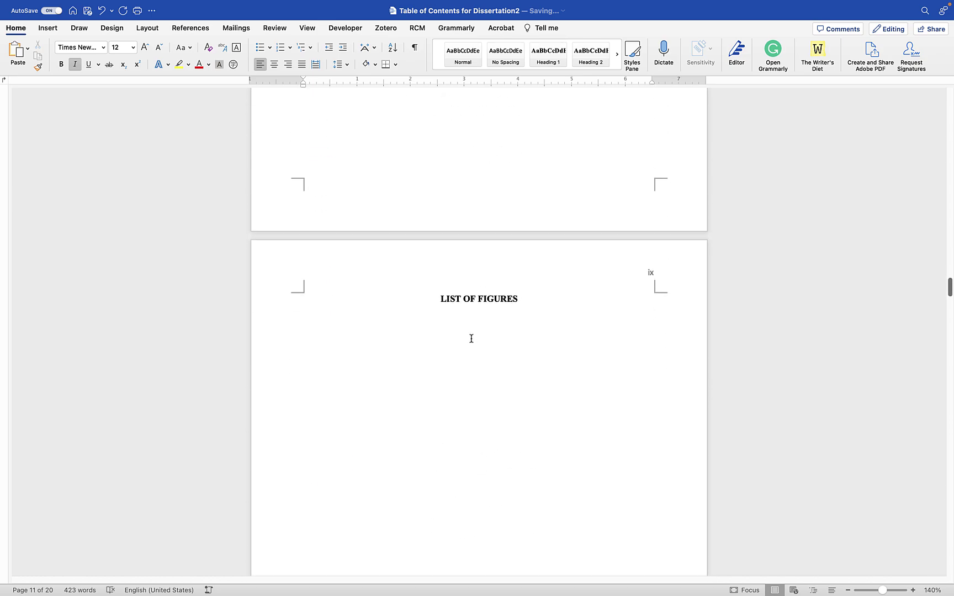
pyautogui.click(444, 329)
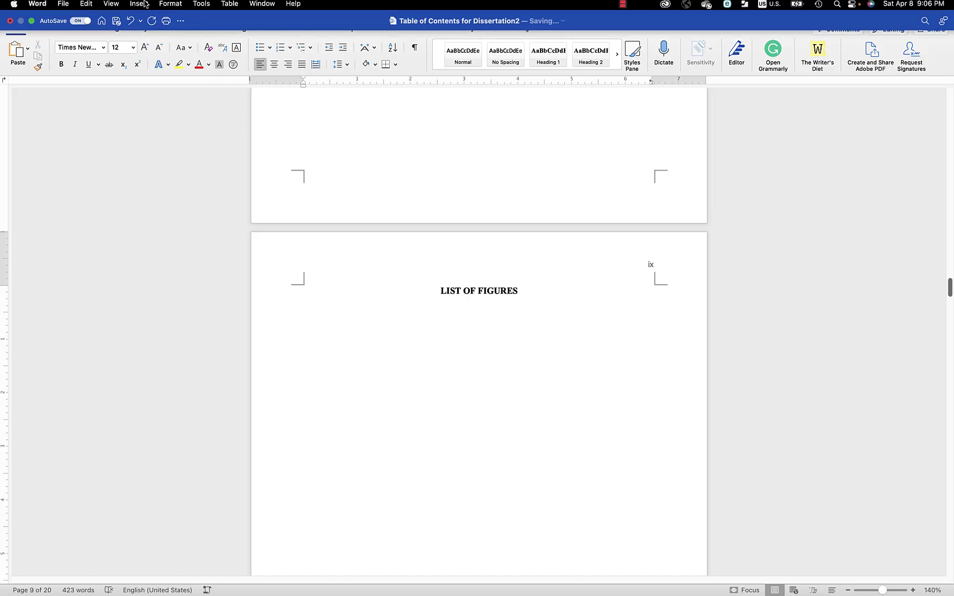
pyautogui.click(137, 6)
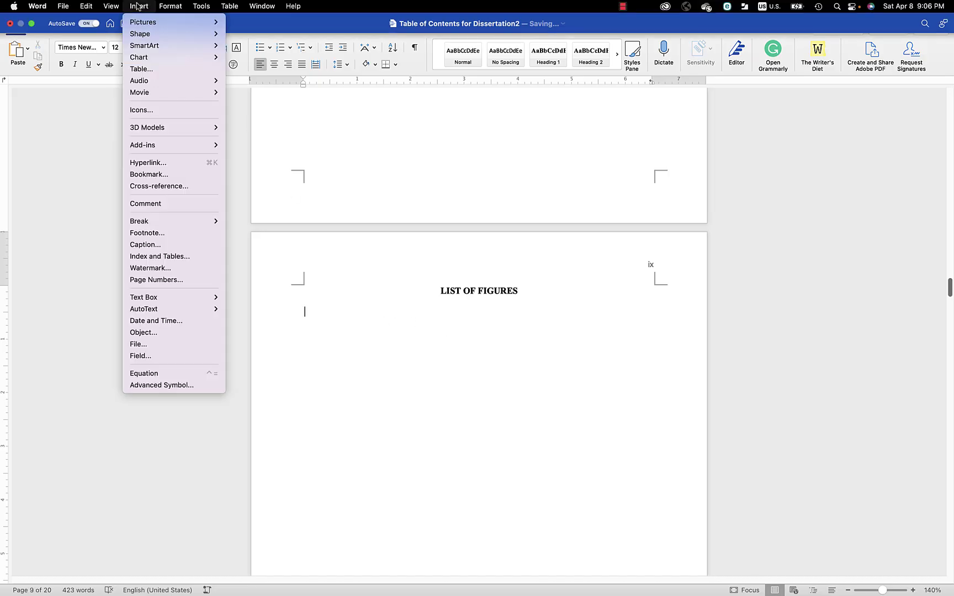
pyautogui.click(161, 257)
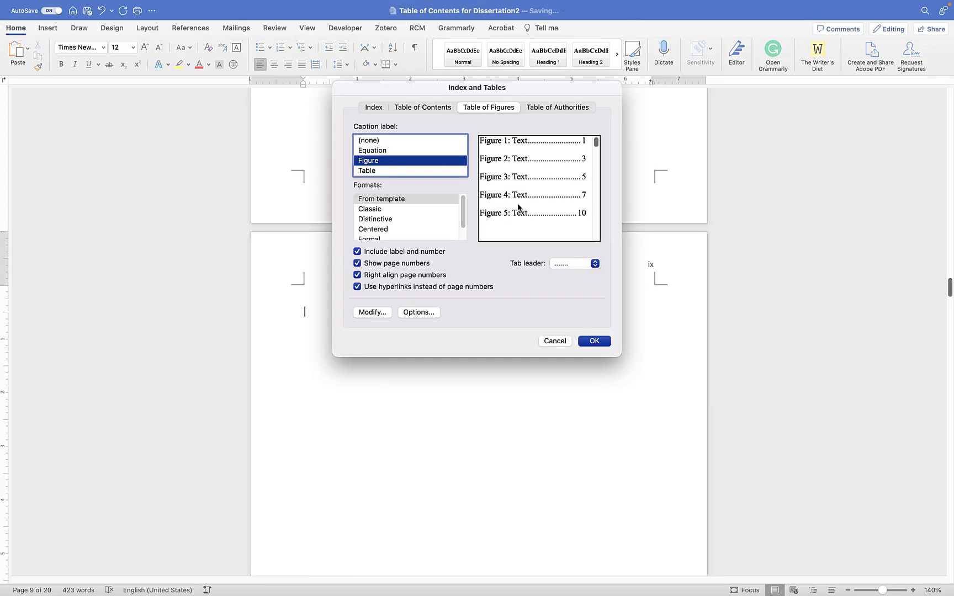
pyautogui.click(372, 313)
pyautogui.click(489, 269)
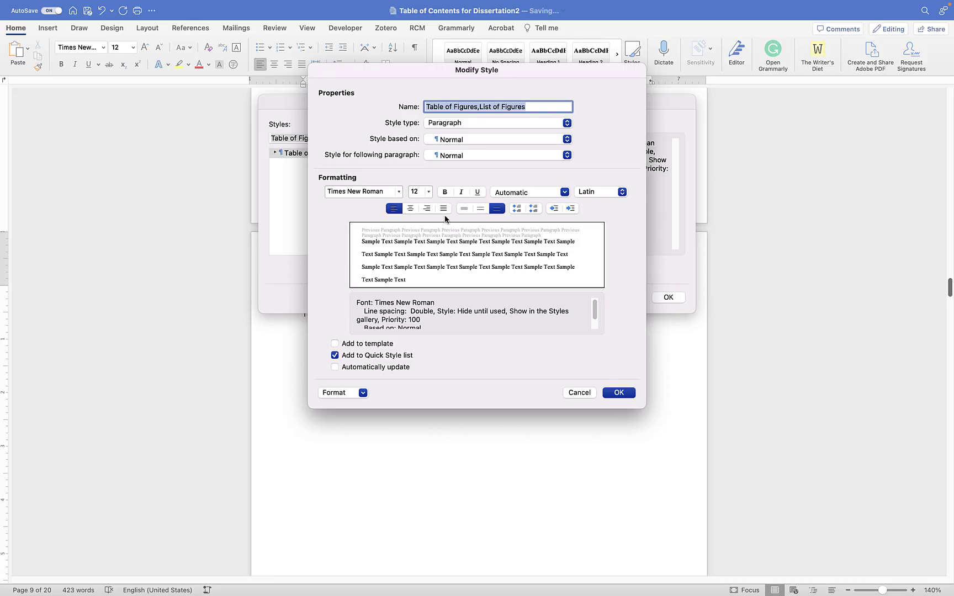
pyautogui.click(617, 398)
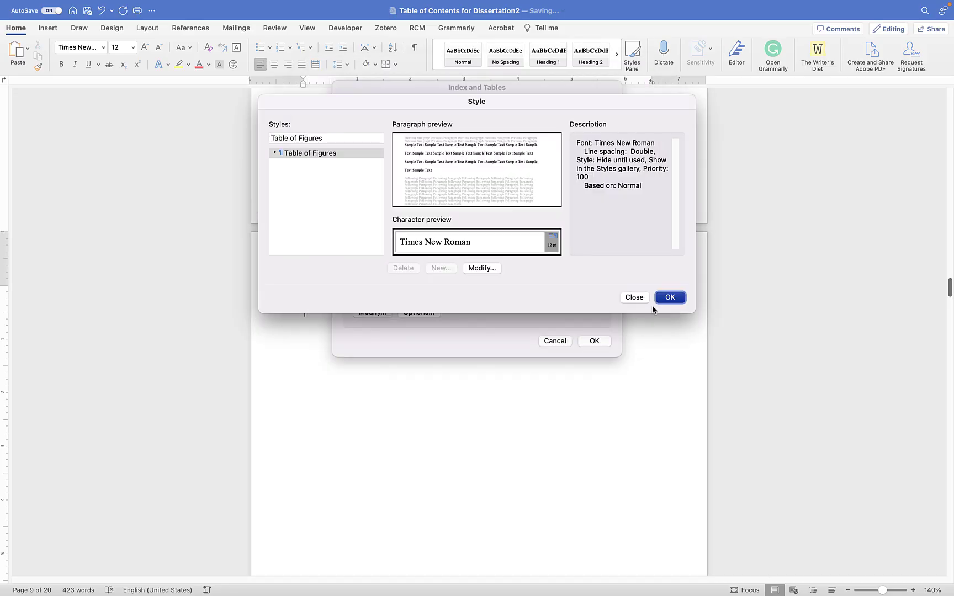
pyautogui.click(663, 300)
pyautogui.click(598, 341)
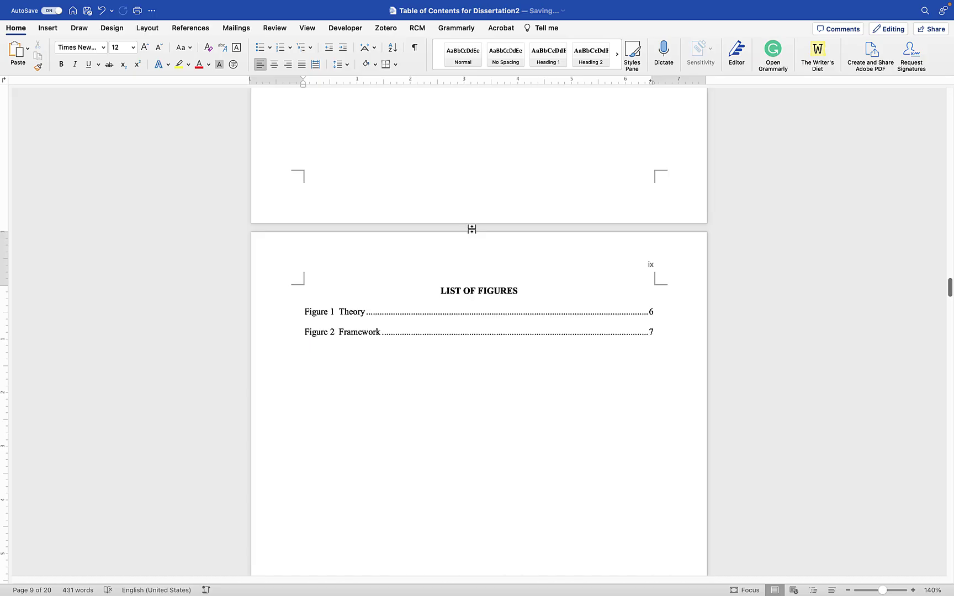
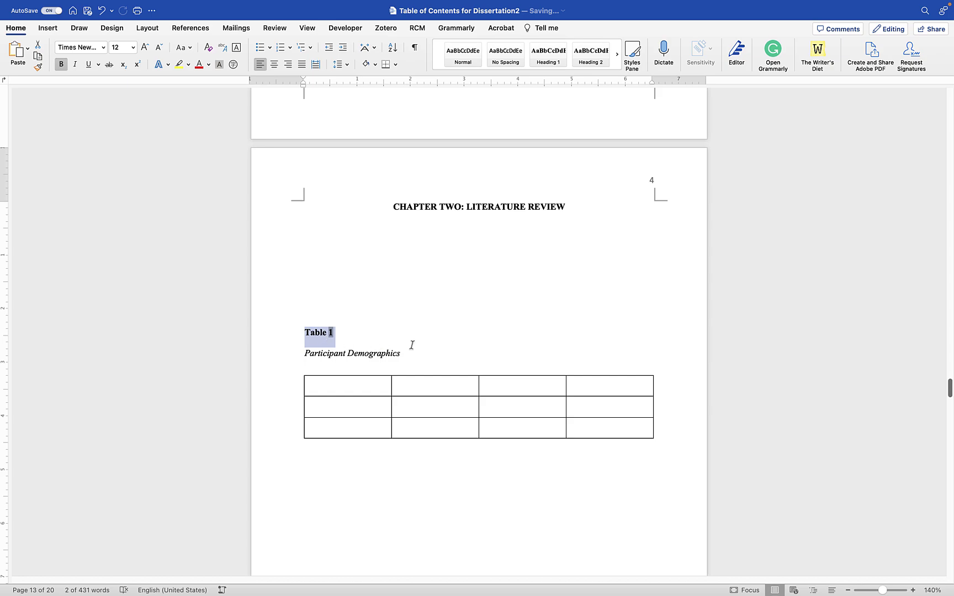
# Make the "Table 2" label above the Chapter Three table bold and remove its italics
pyautogui.moveTo(951, 386); pyautogui.dragTo(934, 289)
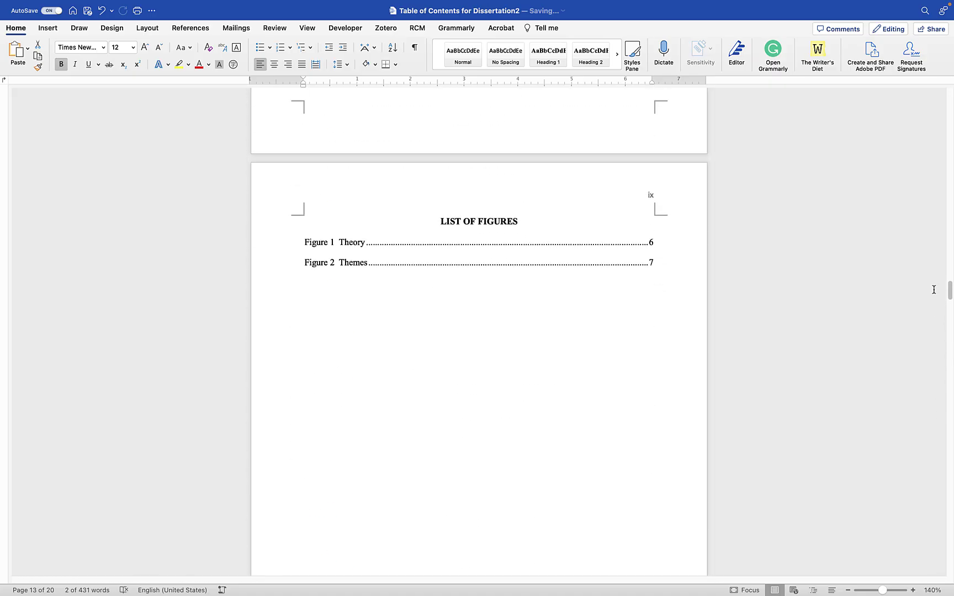
pyautogui.moveTo(944, 300); pyautogui.dragTo(951, 413)
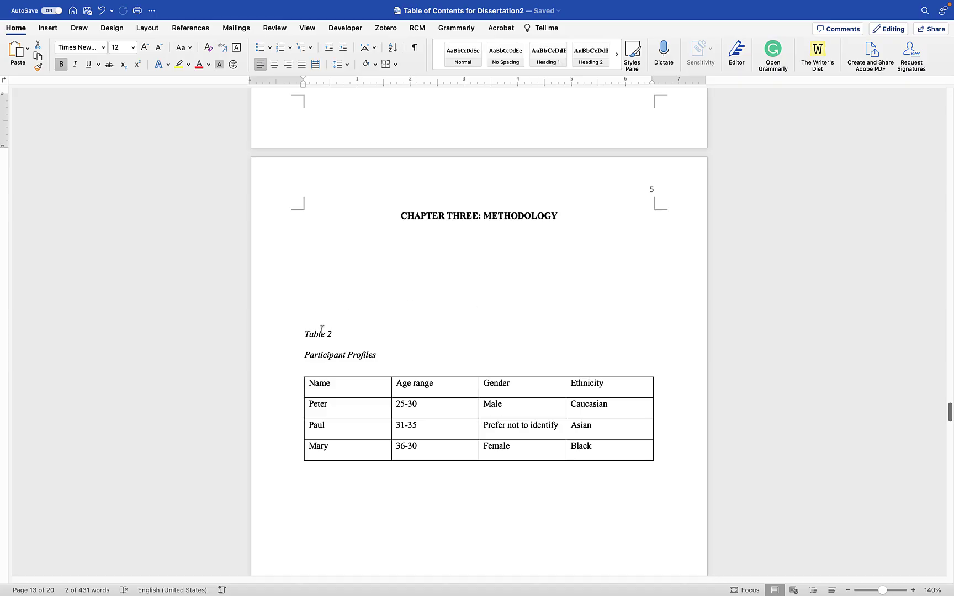
pyautogui.moveTo(336, 332); pyautogui.dragTo(313, 335)
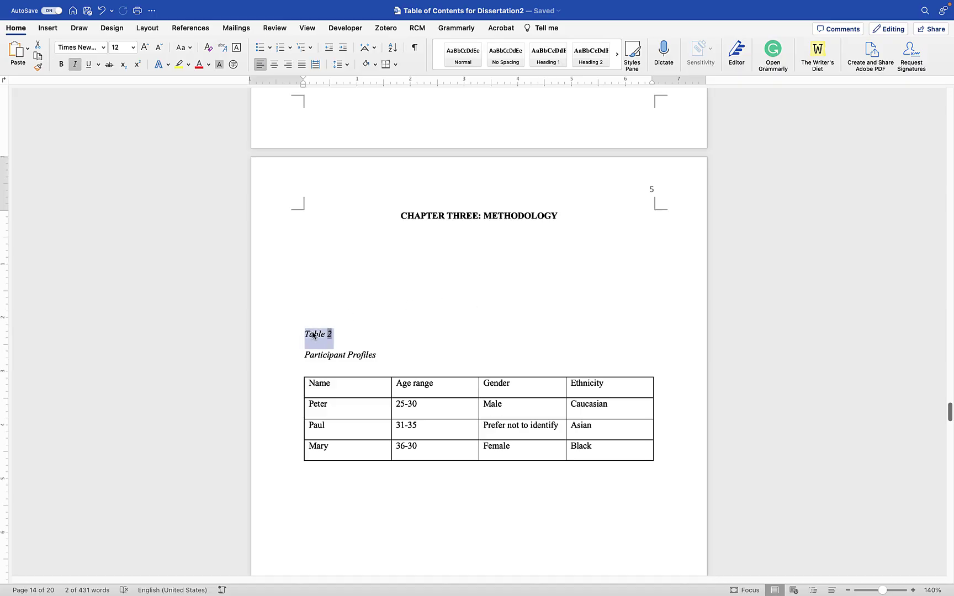
pyautogui.press('super+i')
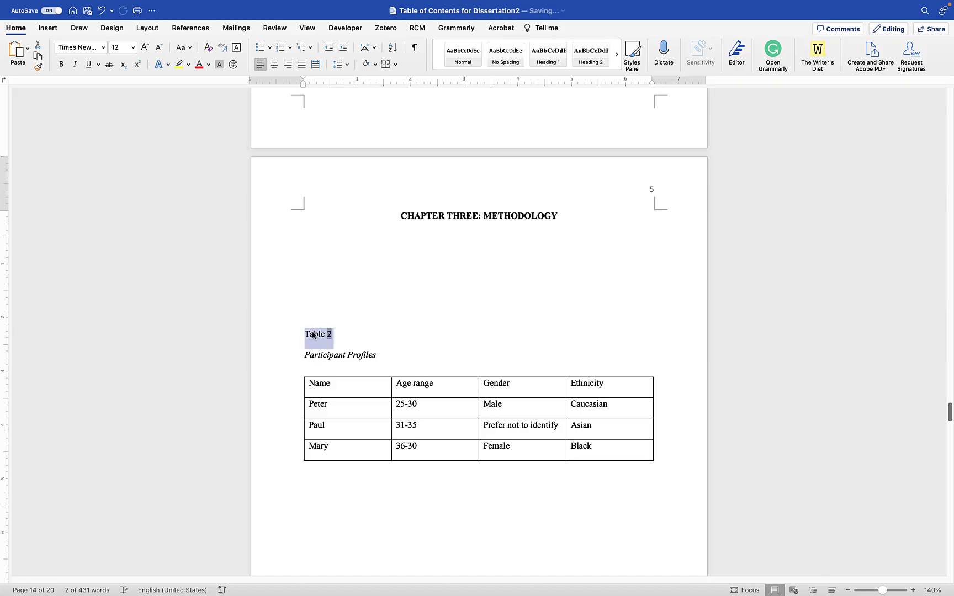
pyautogui.press('super+b')
# Make the "Figure 1" and "Figure 2" caption labels in Chapters Four and Five bold and remove their italics
pyautogui.scroll(-15, 313, 335)
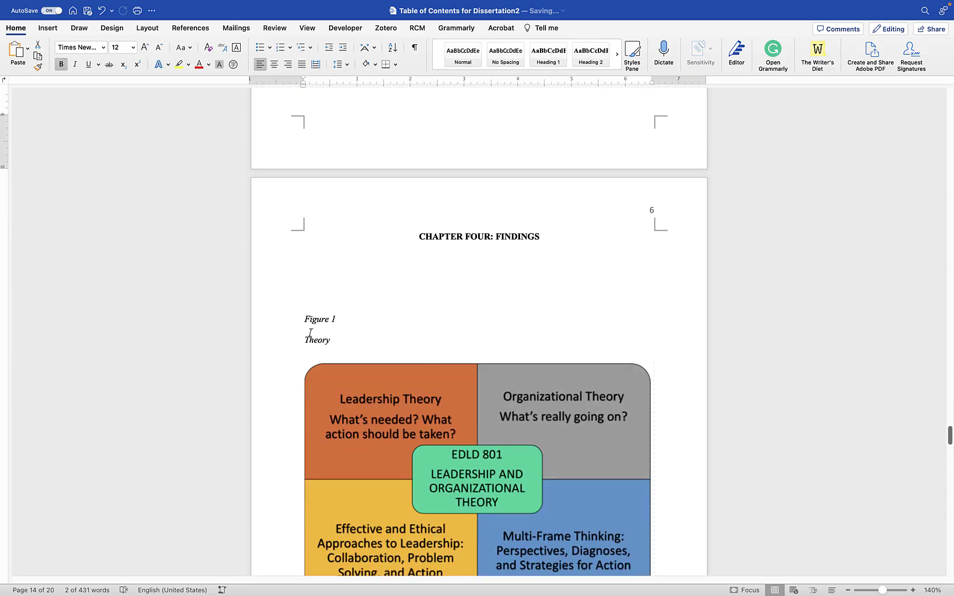
pyautogui.moveTo(335, 319); pyautogui.dragTo(312, 321)
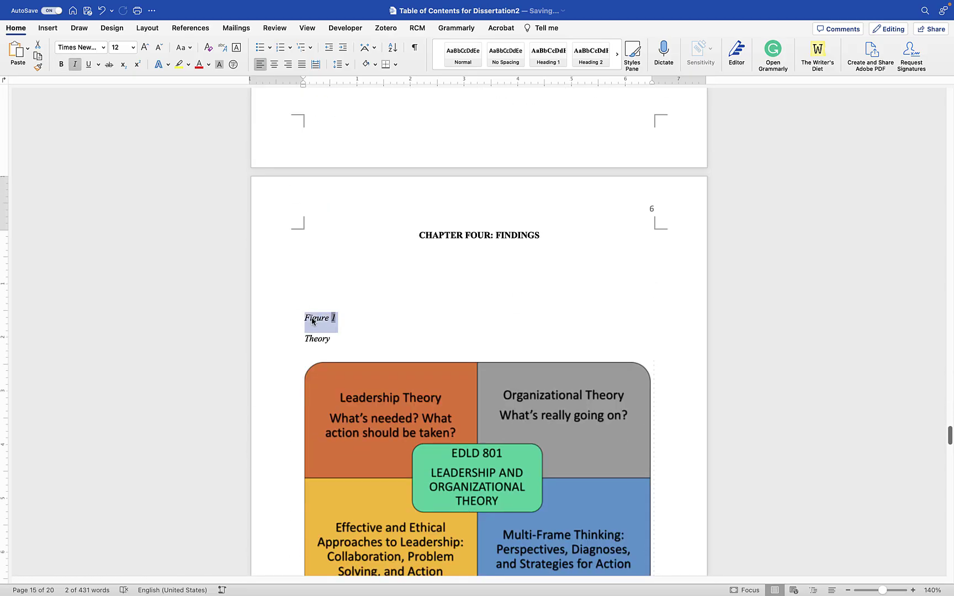
pyautogui.press('super+b')
pyautogui.press('super+i')
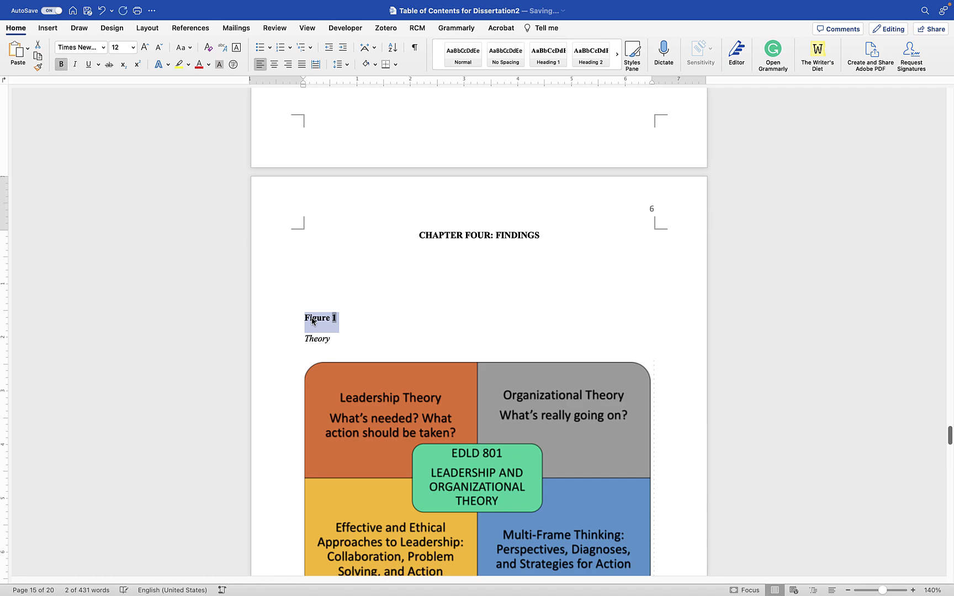
pyautogui.press('super+g')
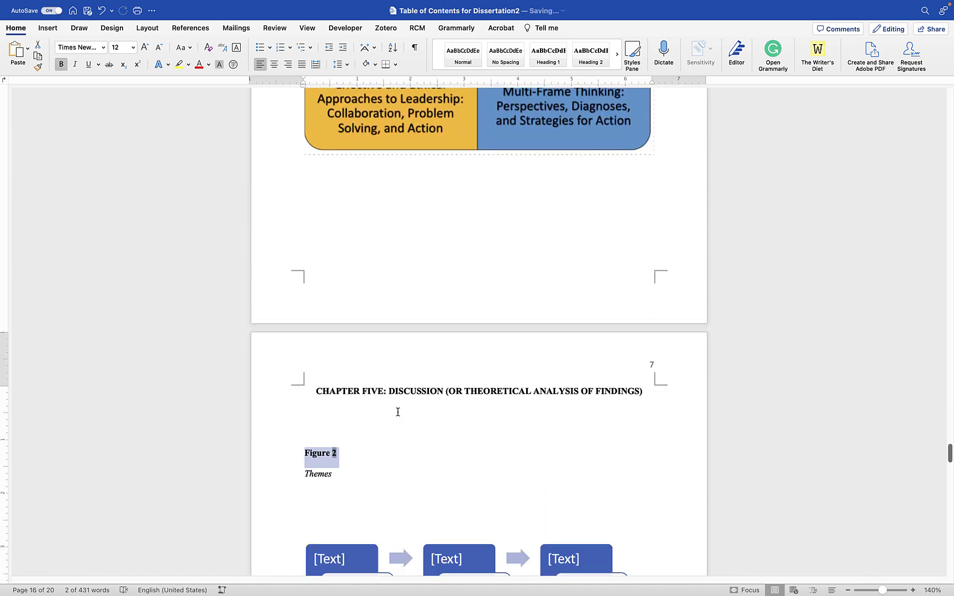
# Go back to the LIST OF TABLES page and review its entries
pyautogui.scroll(-3, 398, 414)
pyautogui.scroll(-2, 398, 412)
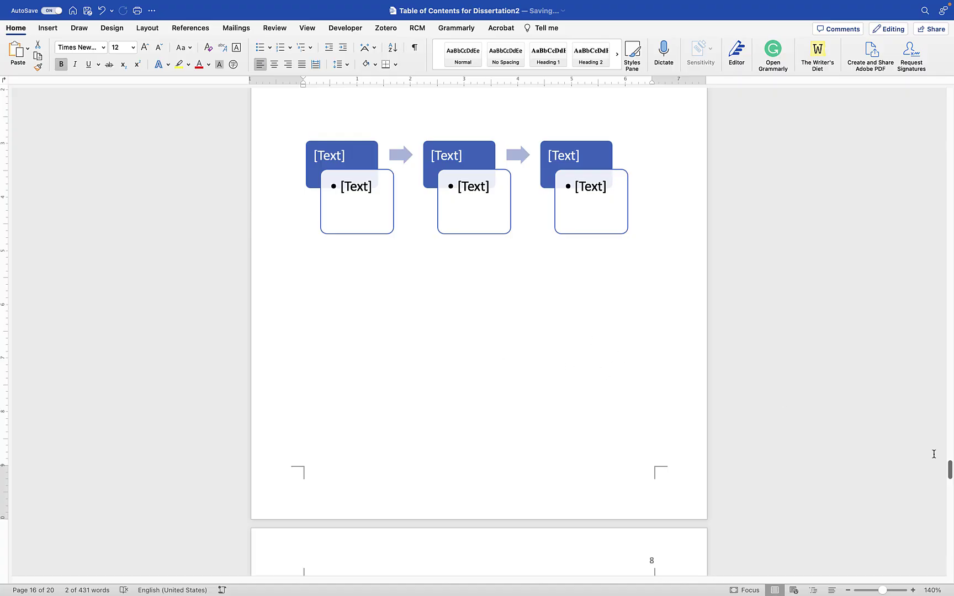
pyautogui.scroll(20, 939, 380)
pyautogui.scroll(20, 938, 380)
pyautogui.scroll(-6, 931, 260)
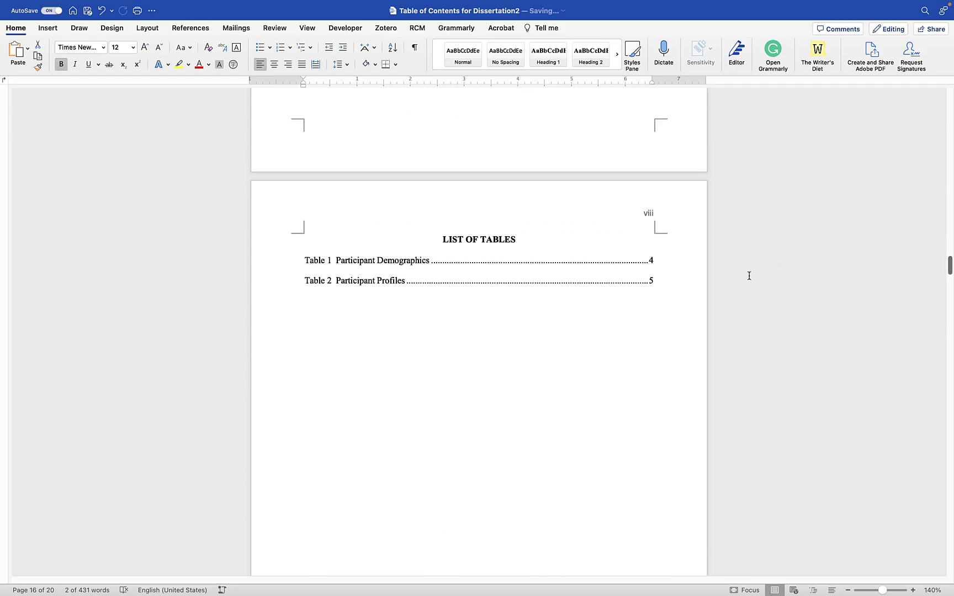
# Follow the Table 1 entry in the list of tables to its Chapter Two table, and go back to the LIST OF FIGURES page
pyautogui.keyDown('super'); pyautogui.click(442, 260); pyautogui.keyUp('super')
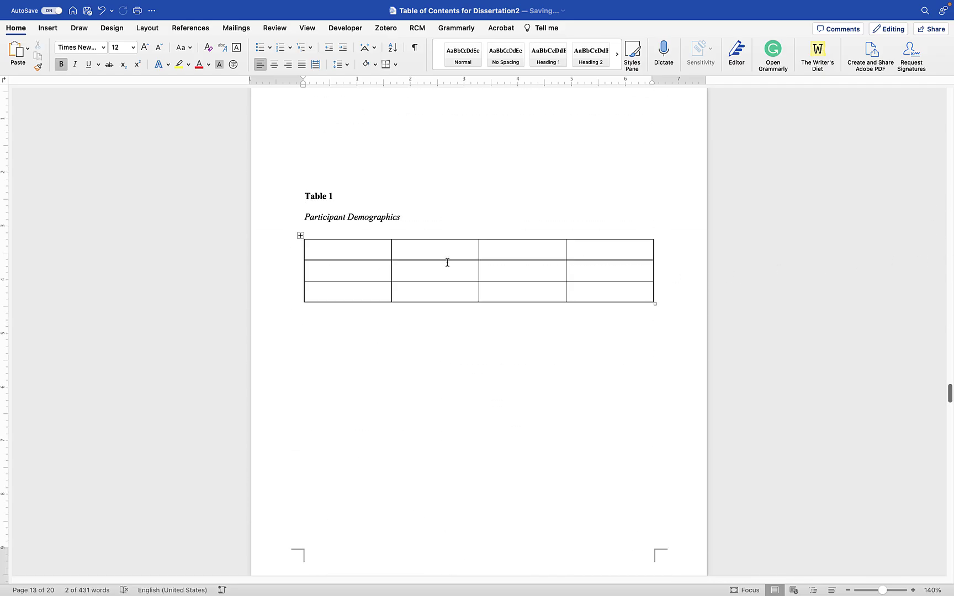
pyautogui.scroll(5, 456, 270)
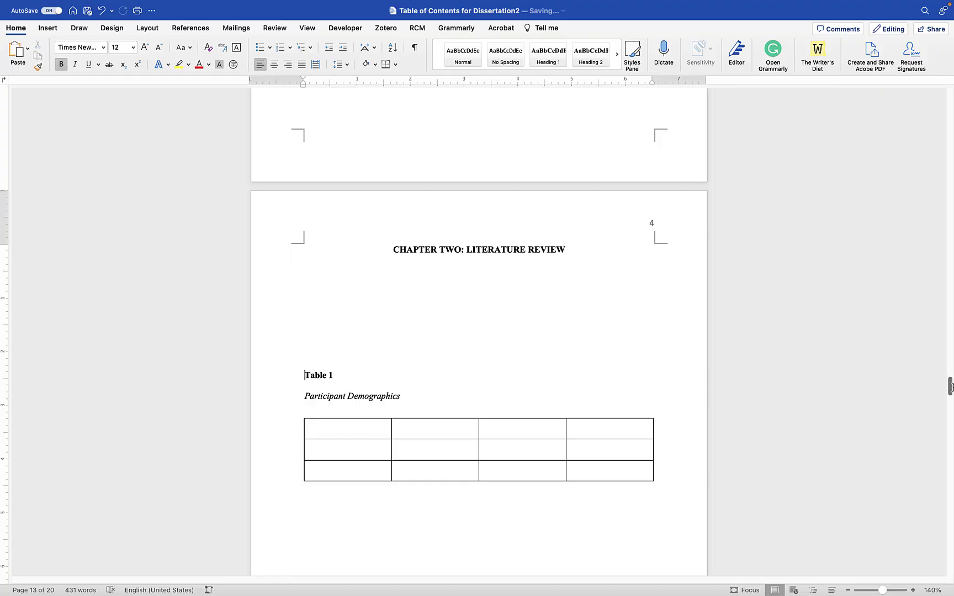
pyautogui.moveTo(948, 387); pyautogui.dragTo(927, 288)
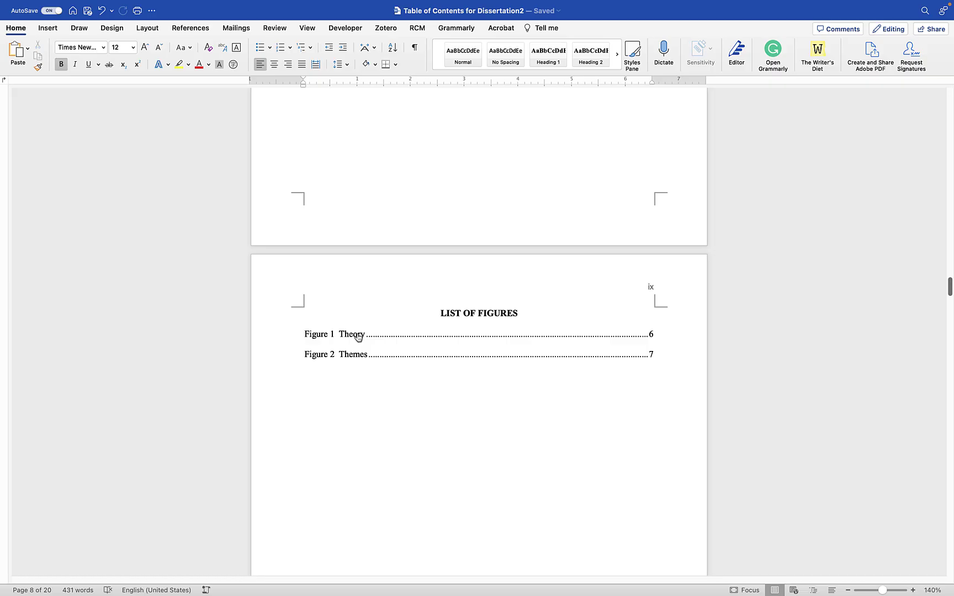
# Open the update options for the list of figures, choose updating the entire table, and cancel without applying
pyautogui.rightClick(428, 340)
pyautogui.click(458, 429)
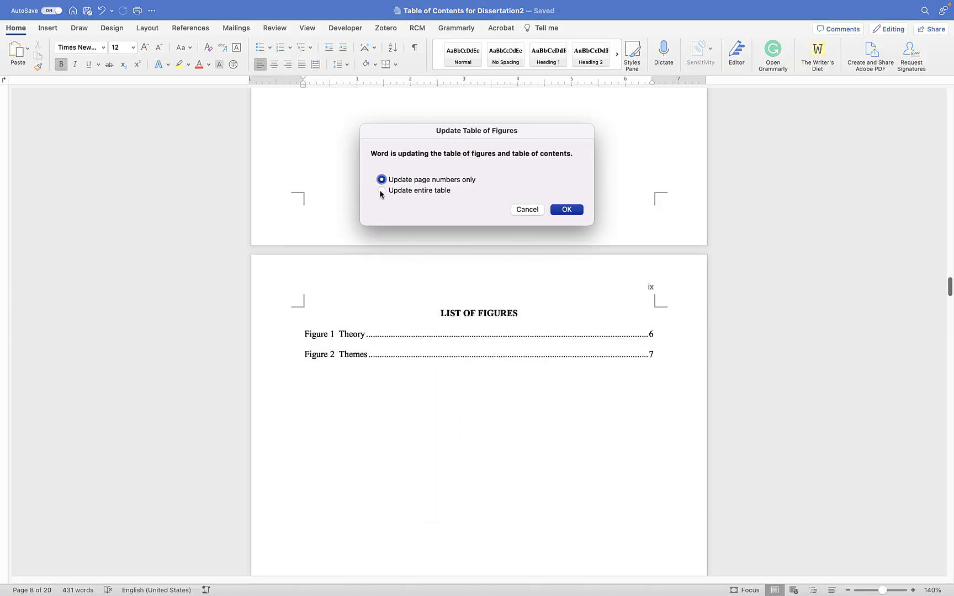
pyautogui.click(381, 190)
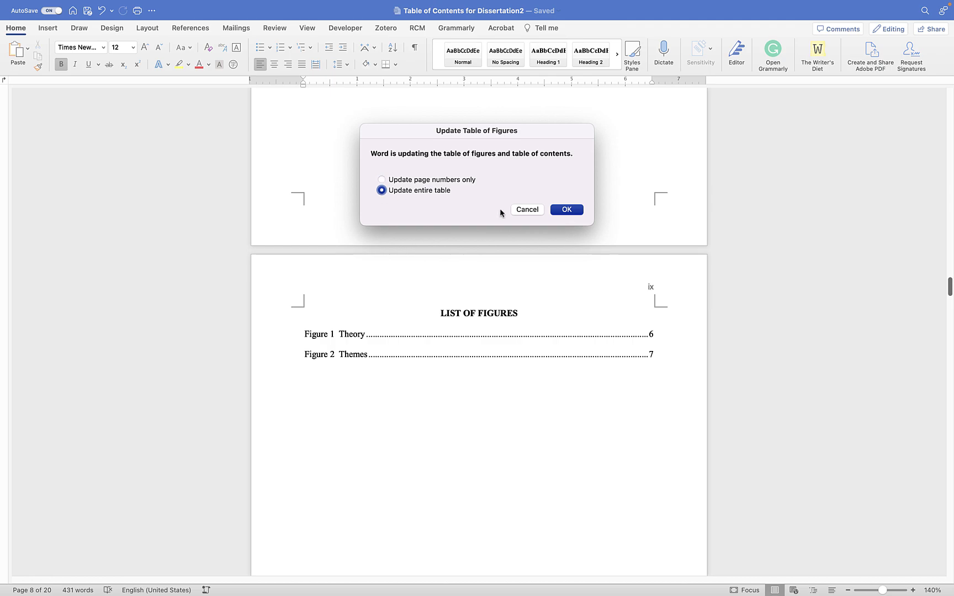
pyautogui.click(529, 209)
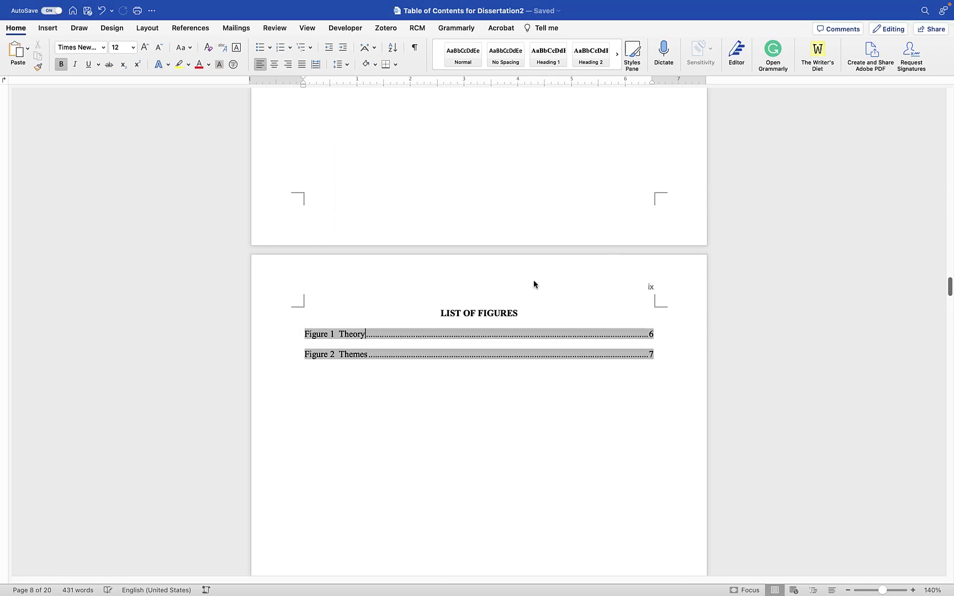
# Go to the TABLE OF CONTENTS page and open the update options for the table of contents
pyautogui.scroll(20, 524, 313)
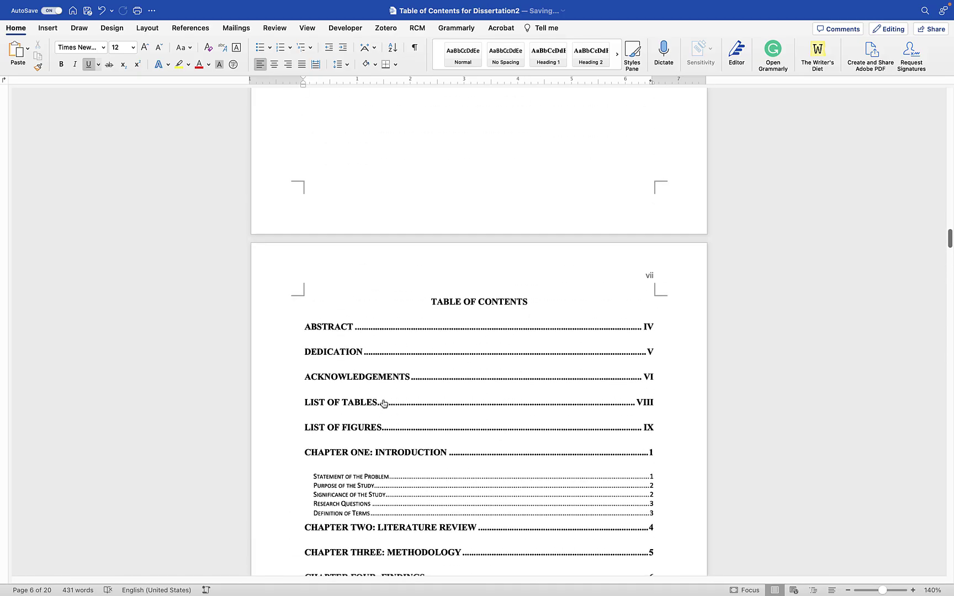
pyautogui.scroll(-2, 384, 402)
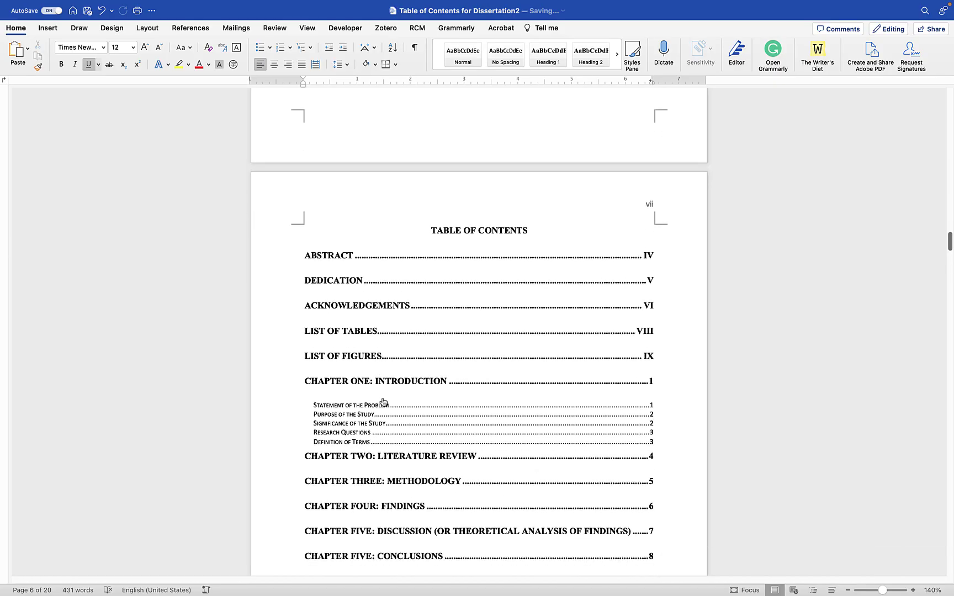
pyautogui.scroll(-1, 384, 402)
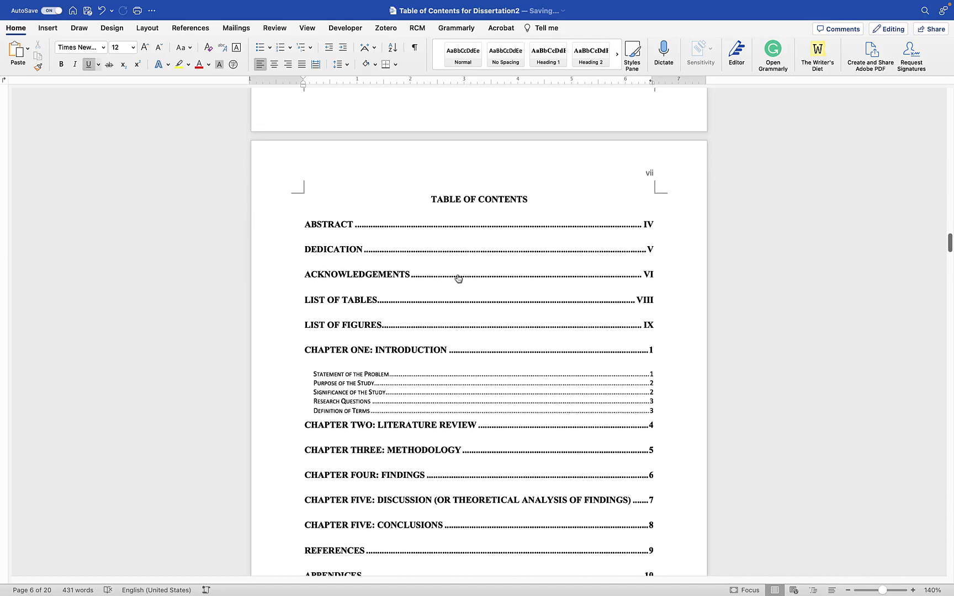
pyautogui.rightClick(381, 234)
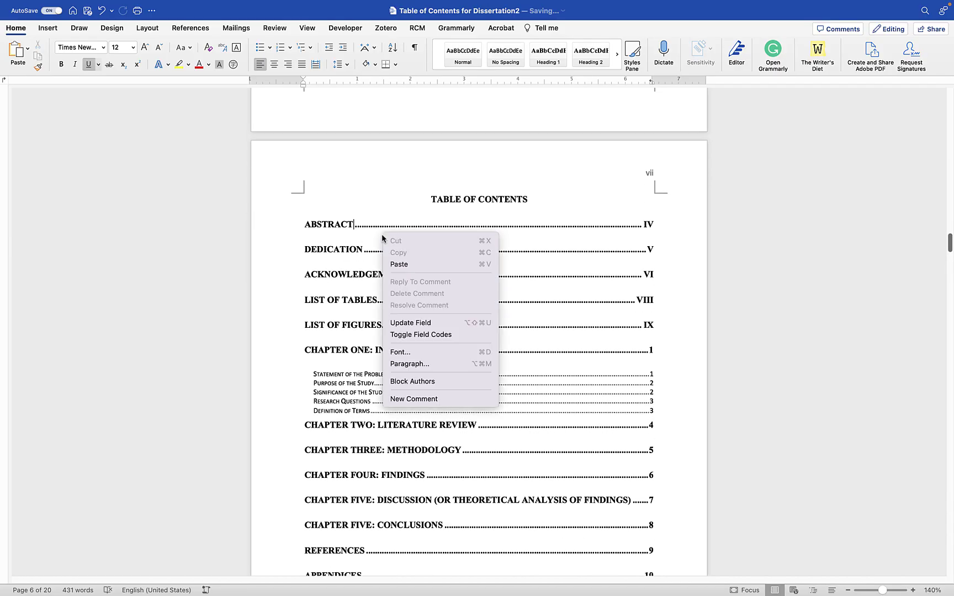
pyautogui.click(416, 324)
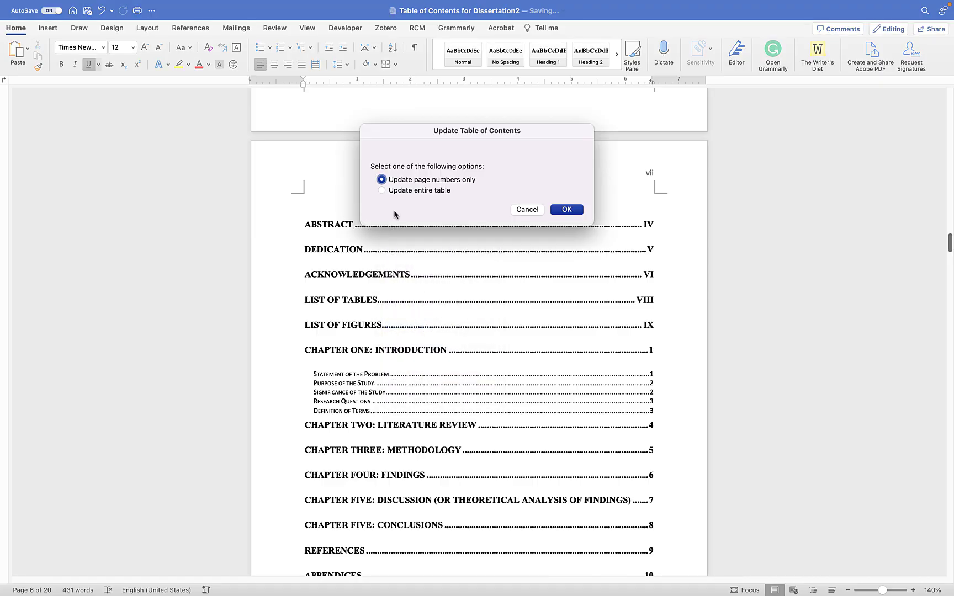